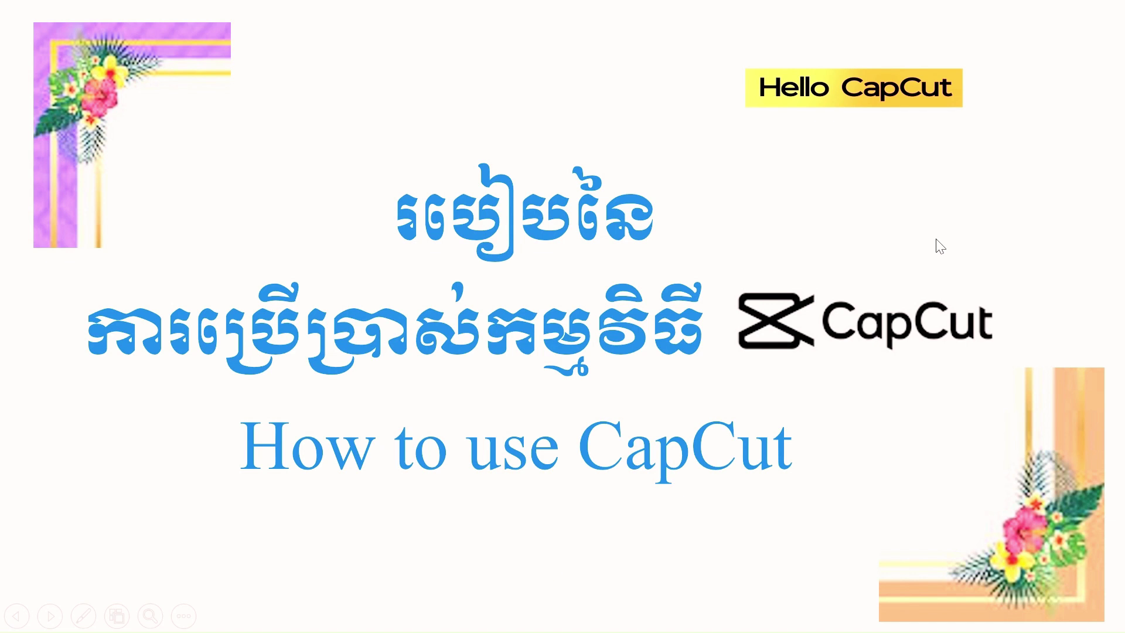
# Exit the slideshow, switch to CapCut in a maximized window, and create a new project
pyautogui.press('Escape')
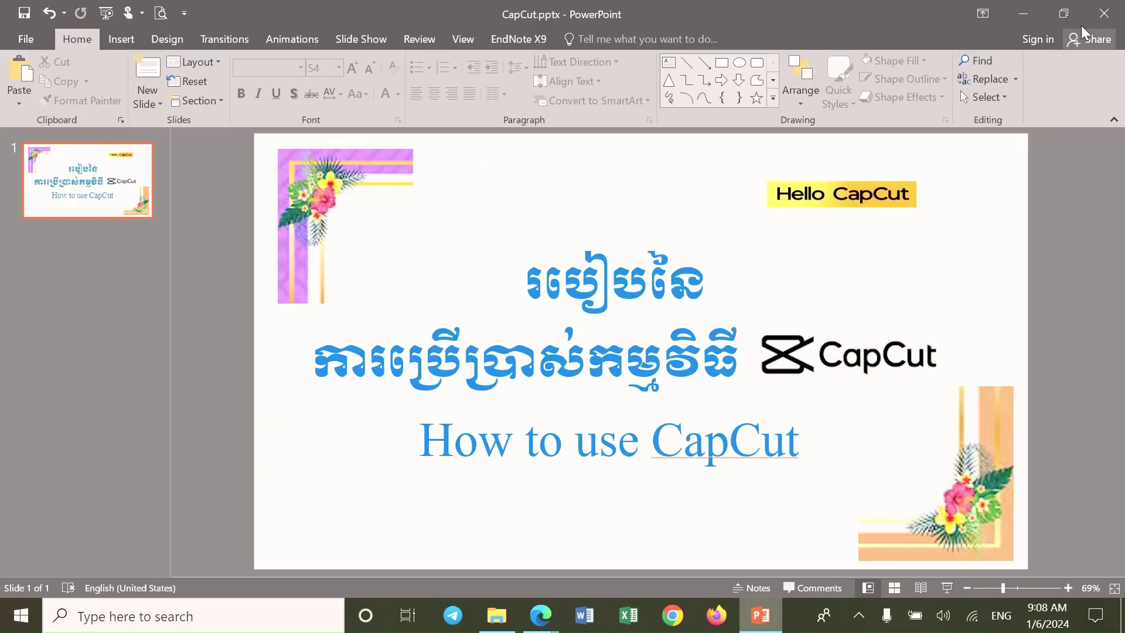
pyautogui.click(1032, 18)
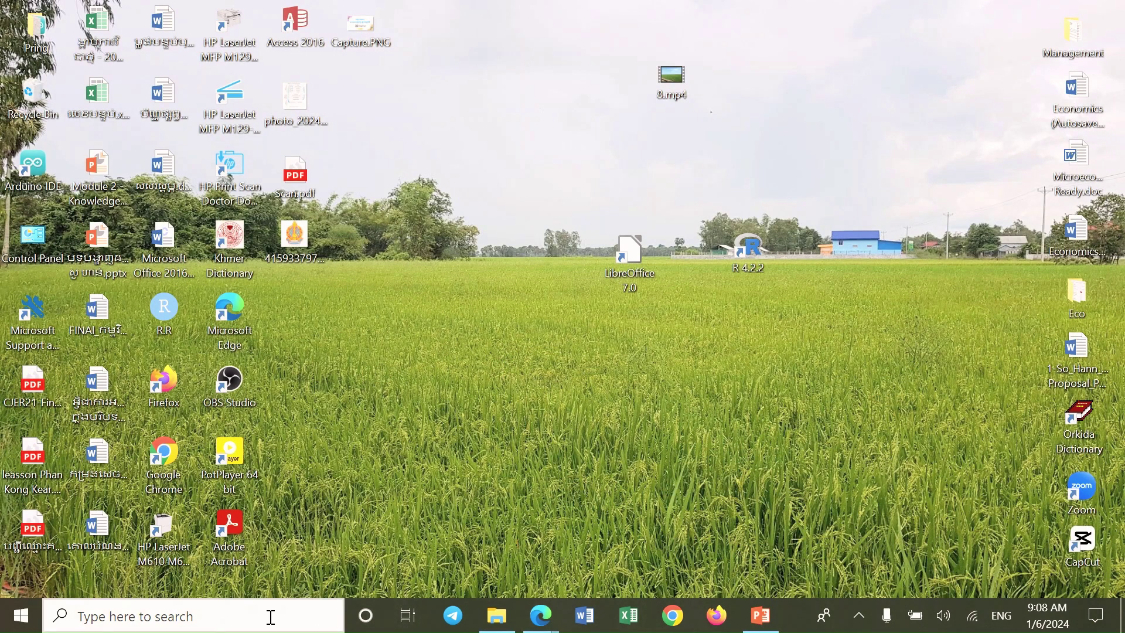
pyautogui.click(1088, 547)
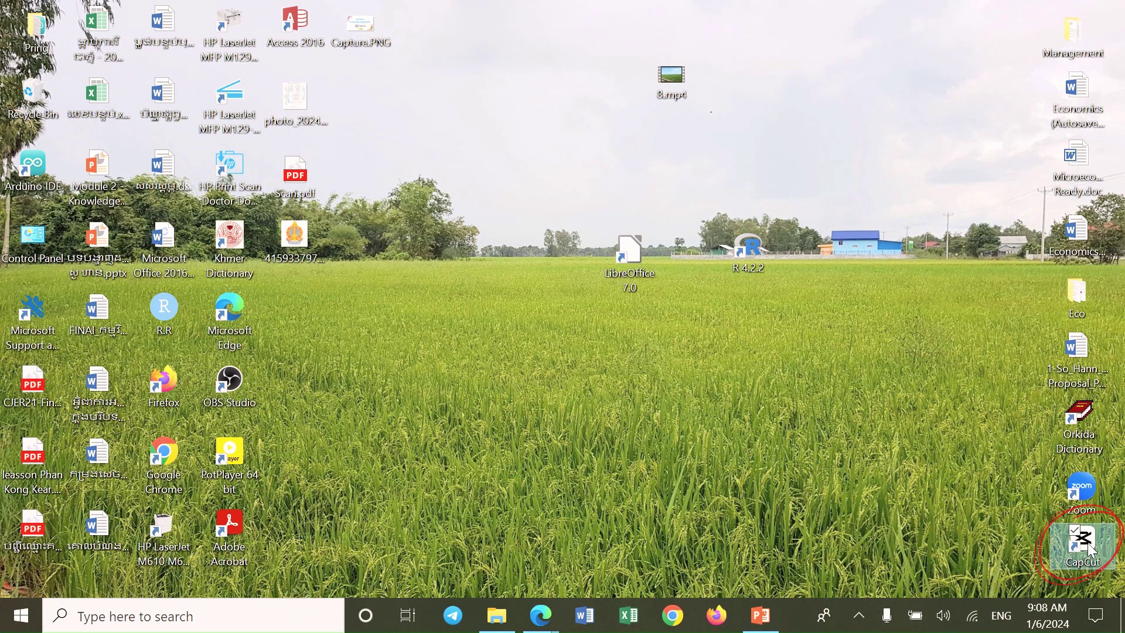
pyautogui.doubleClick(1090, 549)
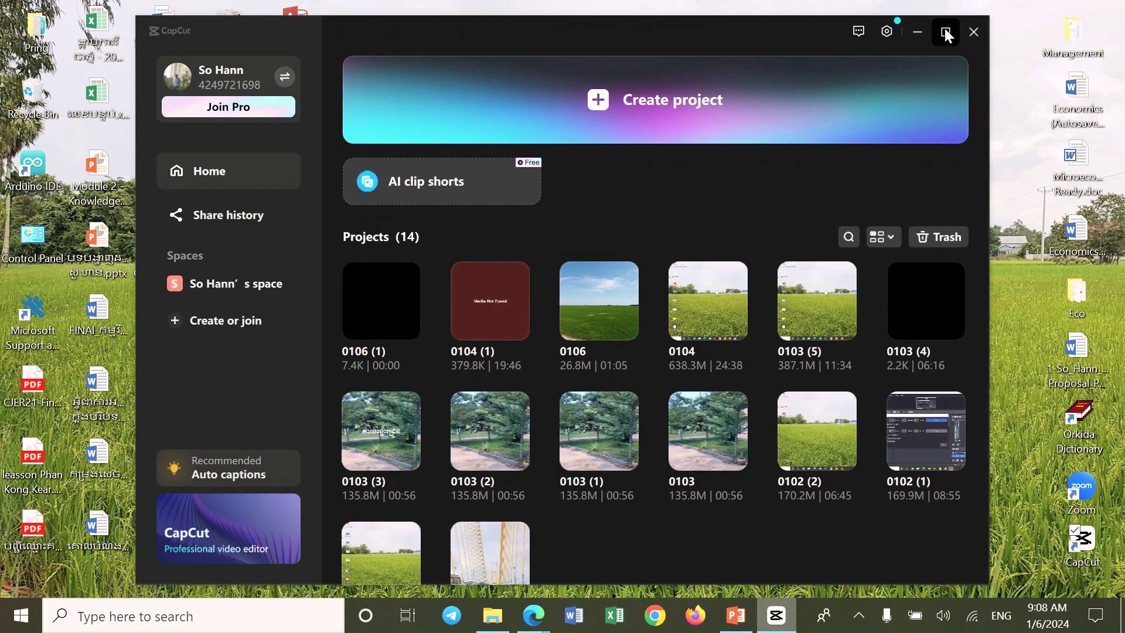
pyautogui.click(946, 31)
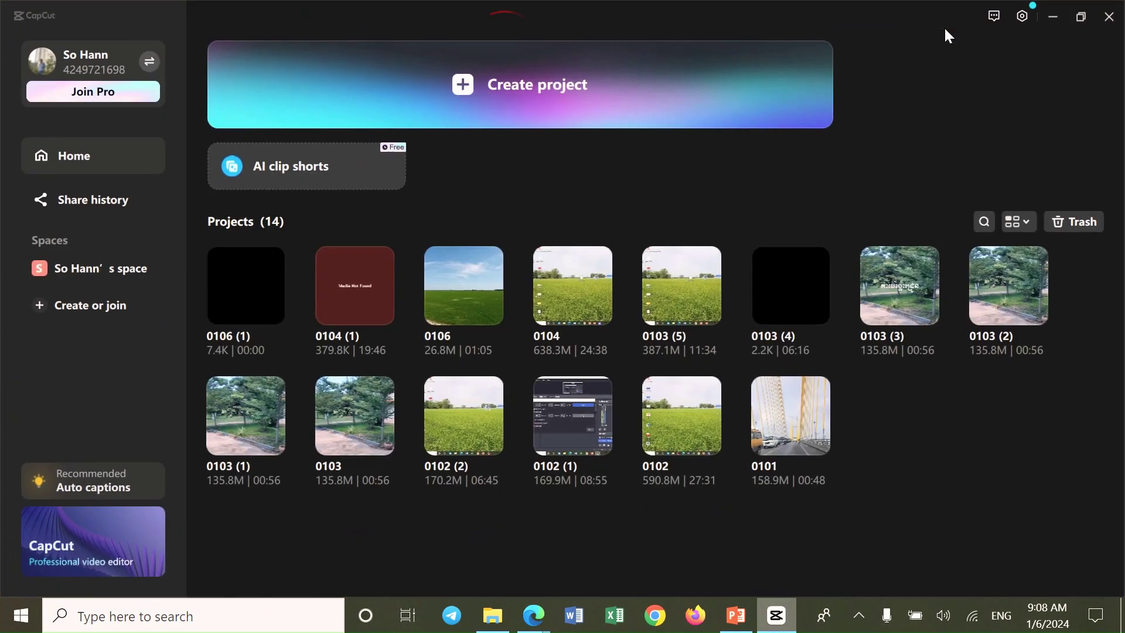
pyautogui.click(520, 86)
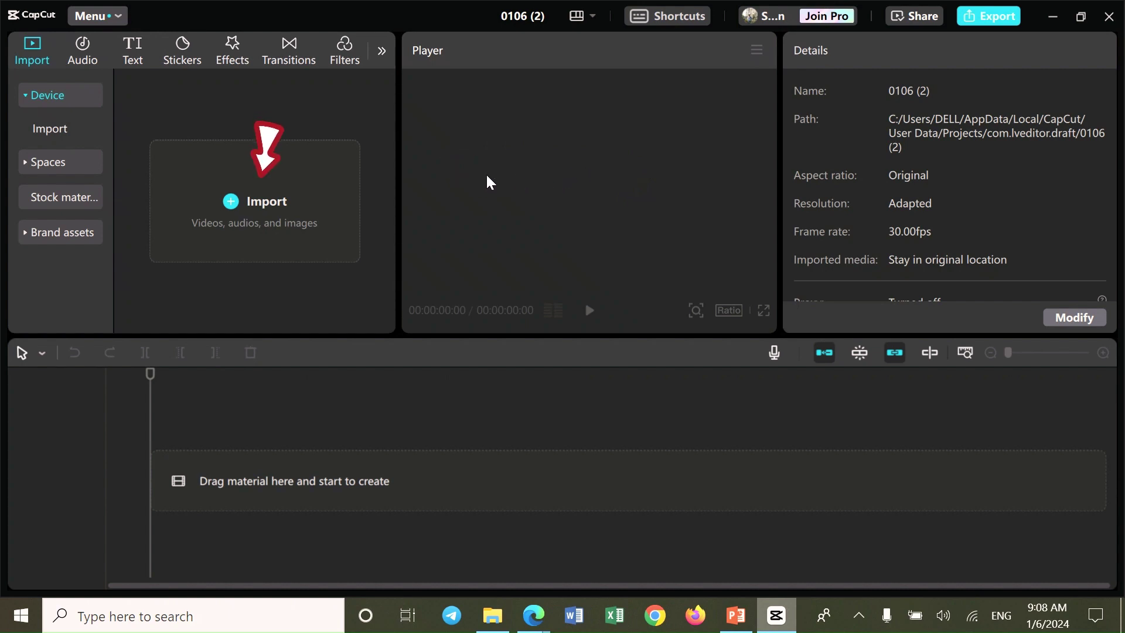
# Import the video file 8.mp4 from the Desktop into the project's media library
pyautogui.click(262, 207)
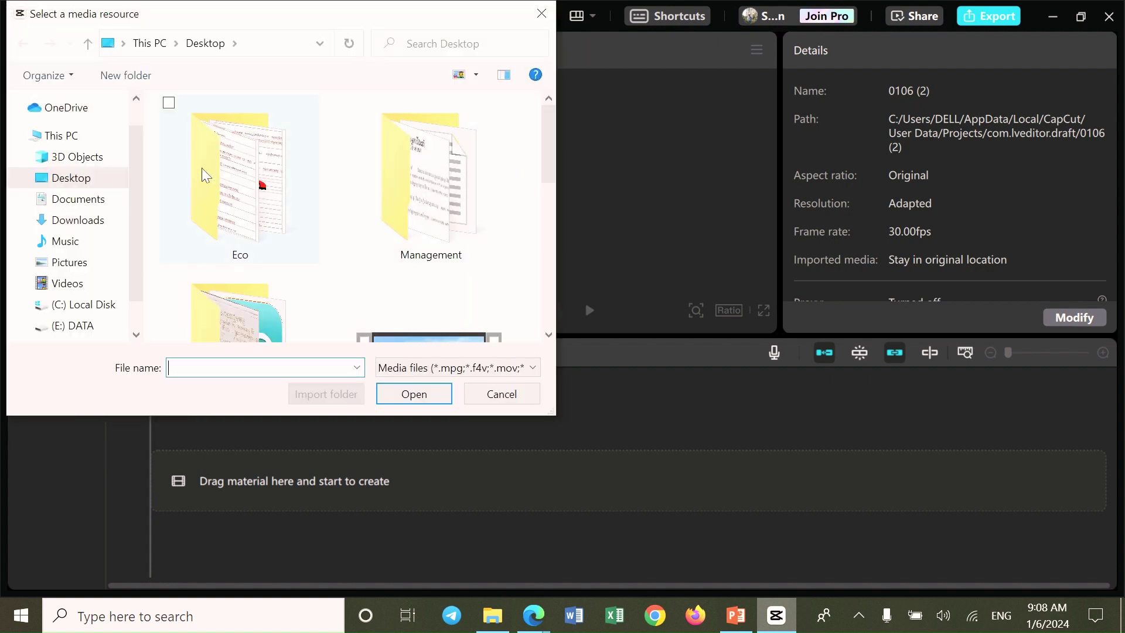
pyautogui.scroll(-4, 533, 181)
pyautogui.scroll(3, 535, 183)
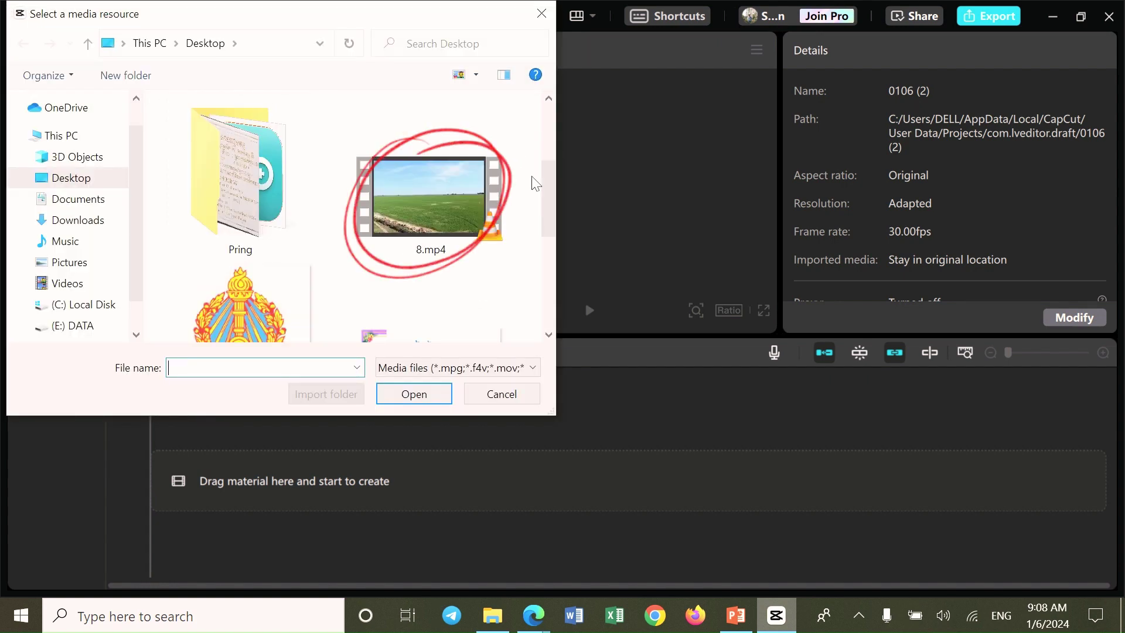
pyautogui.click(431, 199)
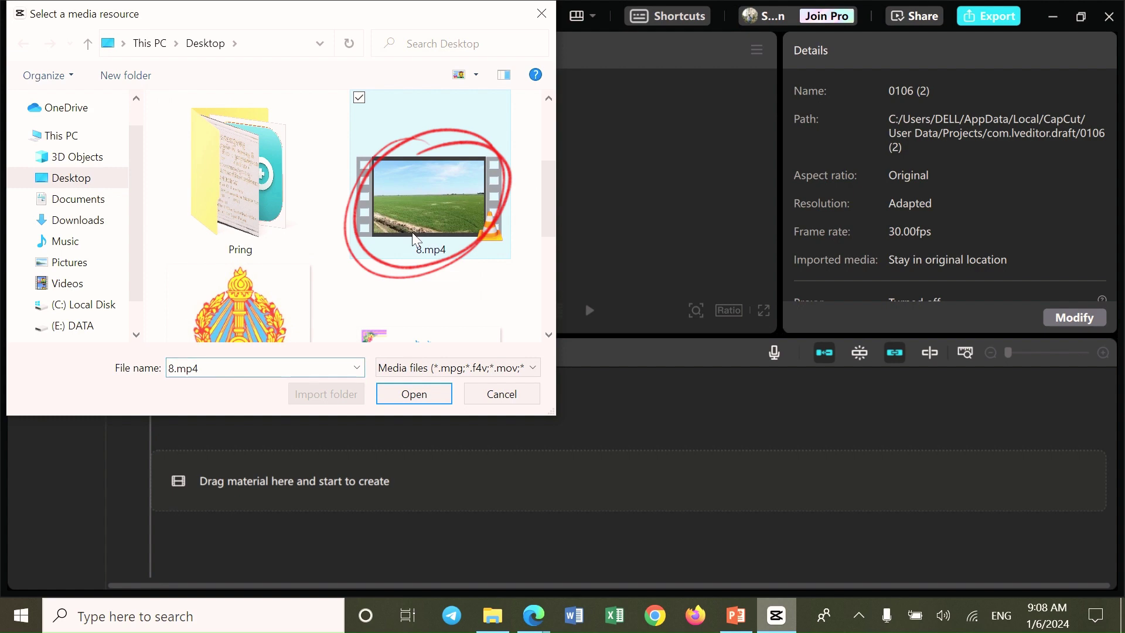
pyautogui.click(414, 394)
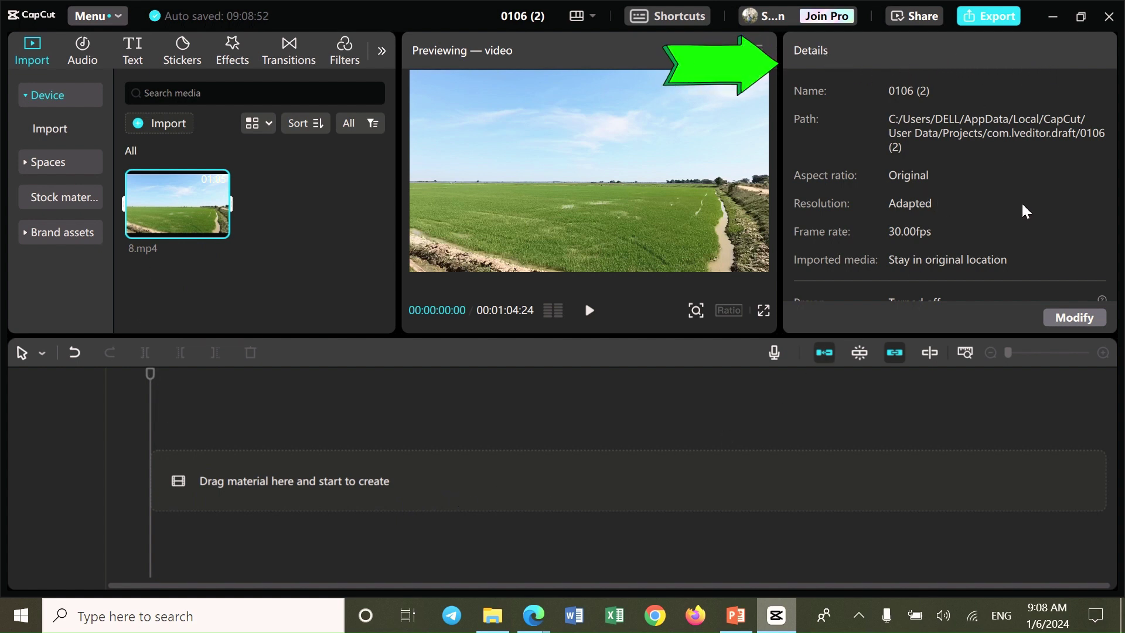
# Examine the project's details, including its path, aspect ratio, resolution, frame rate and imported media setting
pyautogui.scroll(-1, 1074, 187)
pyautogui.scroll(-2, 1074, 188)
pyautogui.scroll(3, 1025, 176)
pyautogui.scroll(-1, 978, 170)
pyautogui.scroll(-2, 978, 170)
pyautogui.scroll(3, 978, 170)
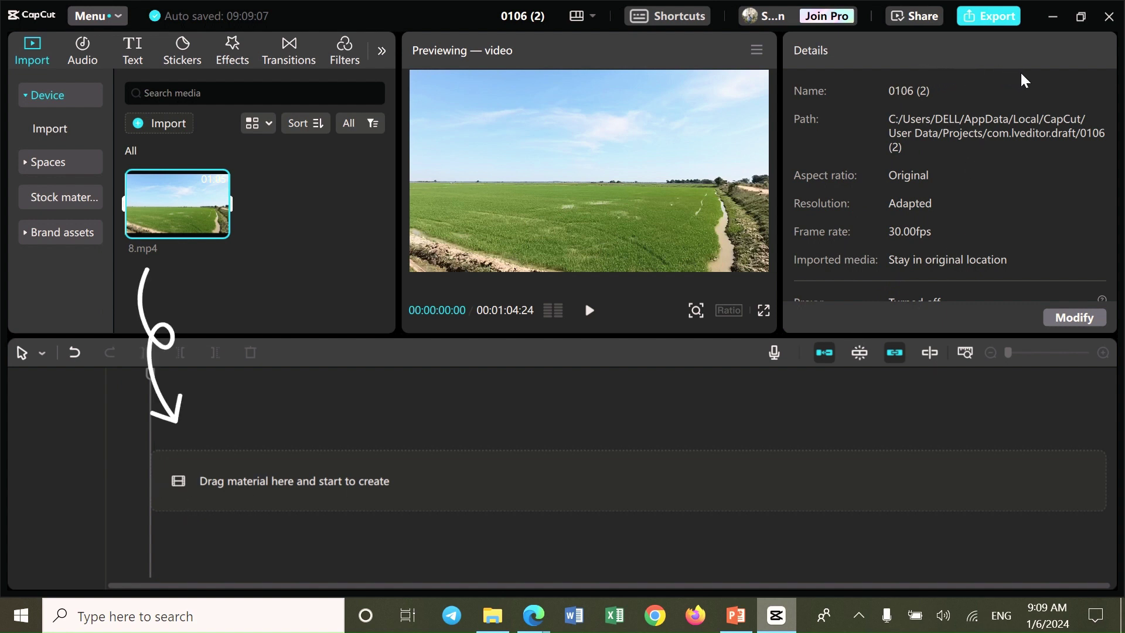
# Add the imported 8.mp4 video to the start of the empty timeline and select the clip
pyautogui.moveTo(150, 217)
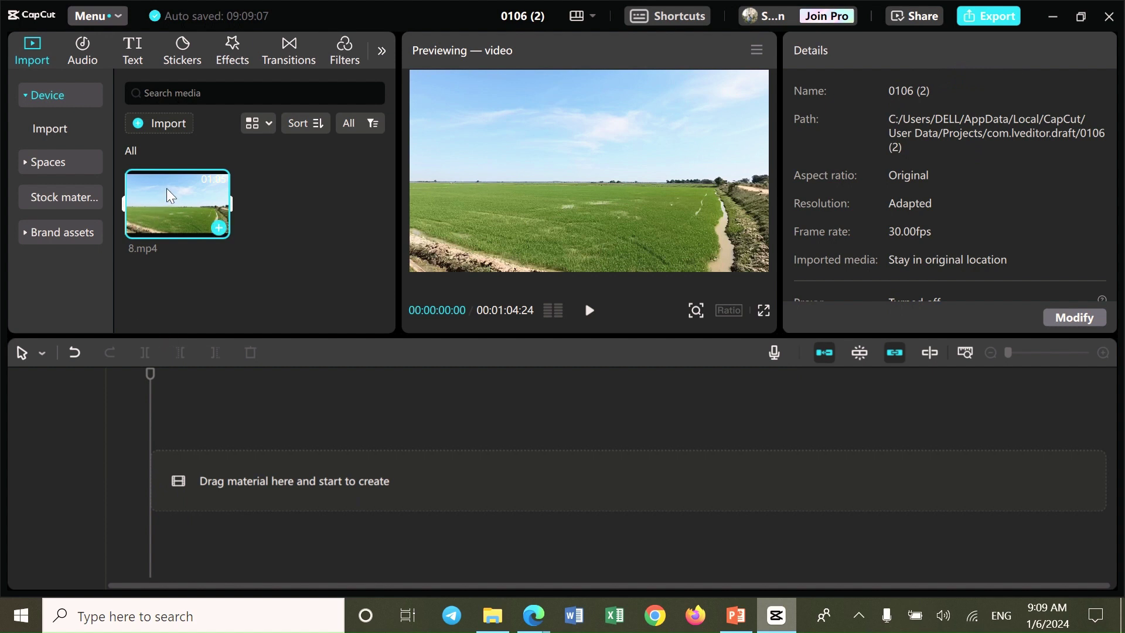
pyautogui.moveTo(169, 193); pyautogui.dragTo(146, 489)
pyautogui.click(273, 460)
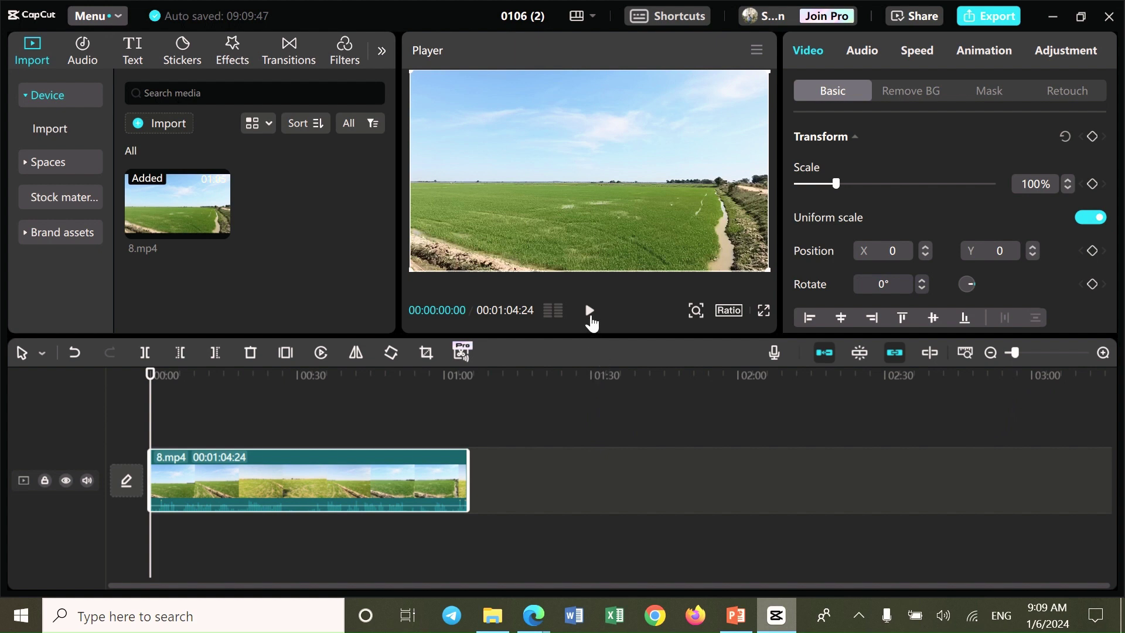
# Play the first seconds of the 8.mp4 clip twice, returning the playhead to the start each time
pyautogui.click(590, 311)
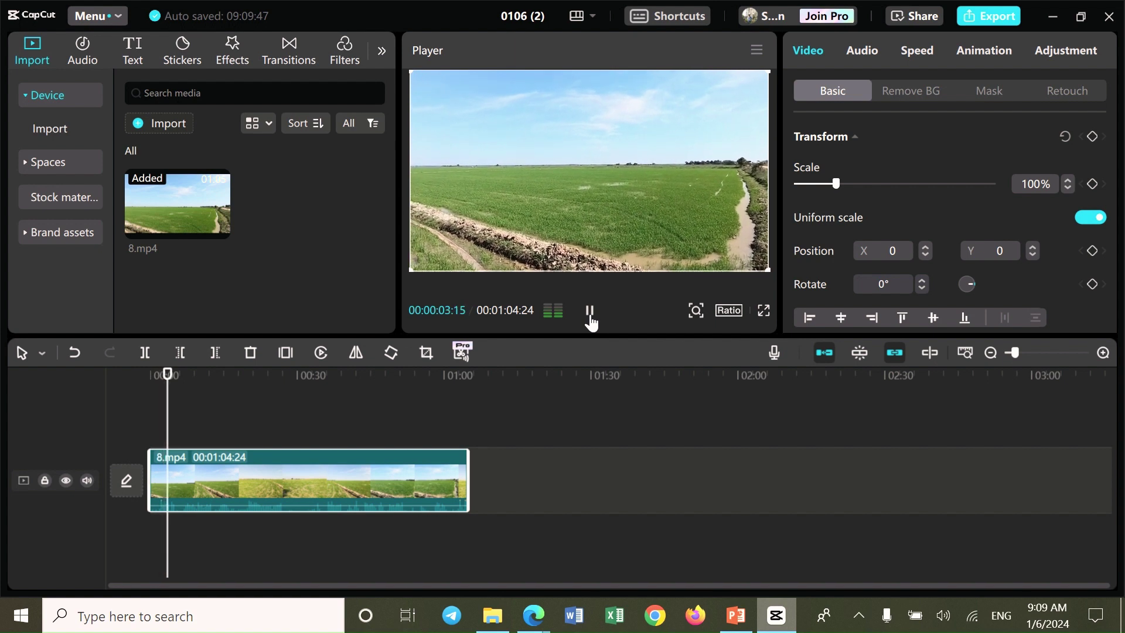
pyautogui.click(590, 316)
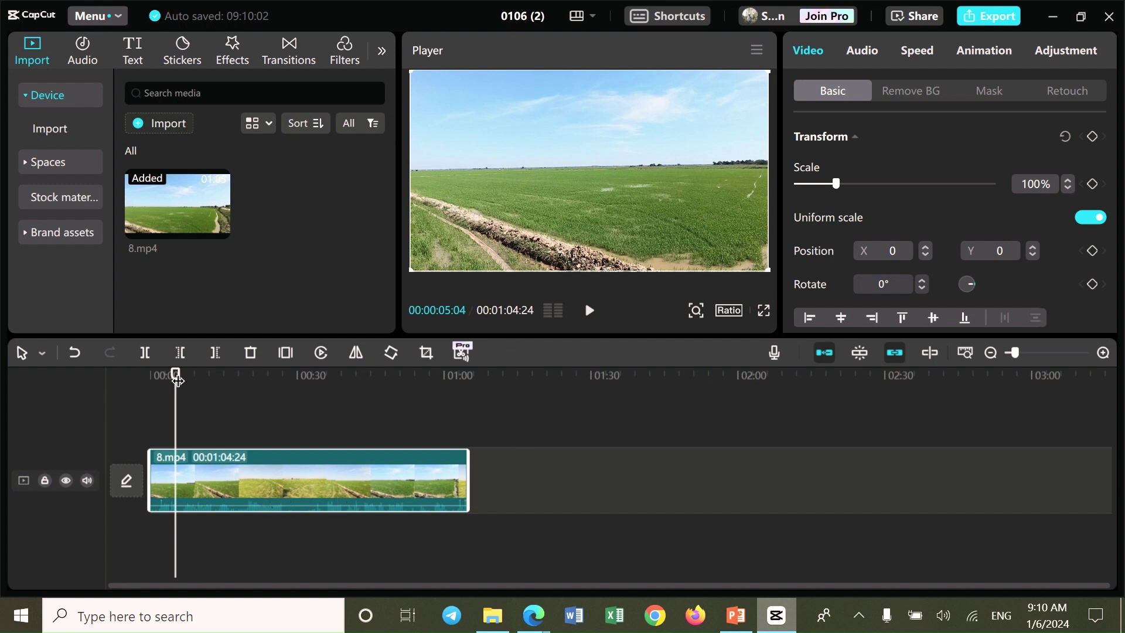
pyautogui.moveTo(178, 381); pyautogui.dragTo(146, 385)
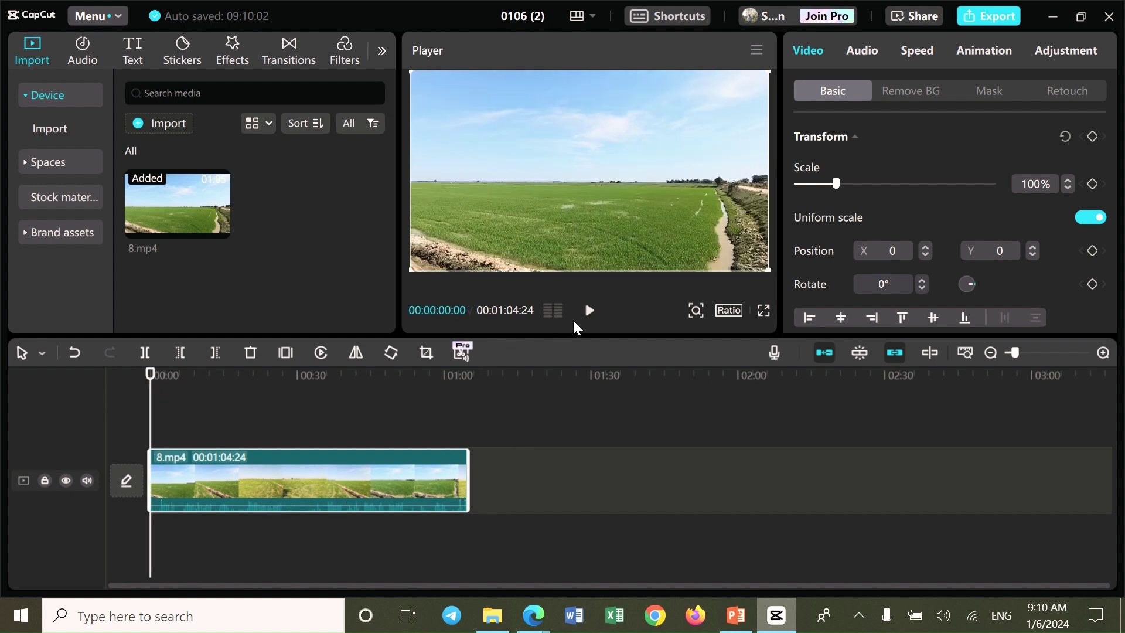
pyautogui.click(590, 310)
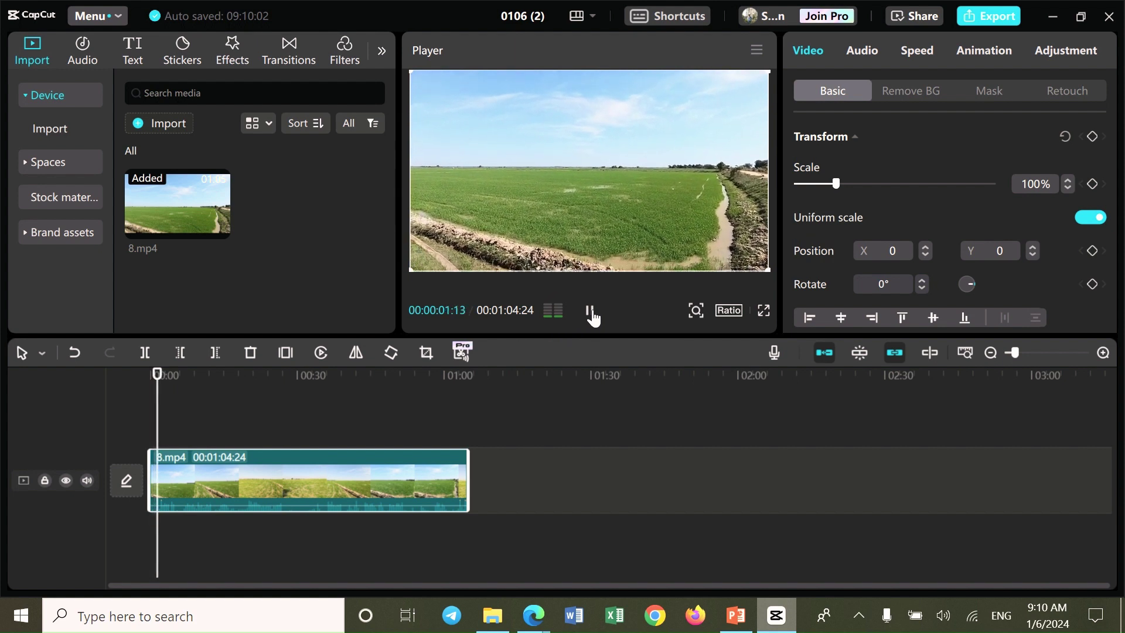
pyautogui.click(591, 313)
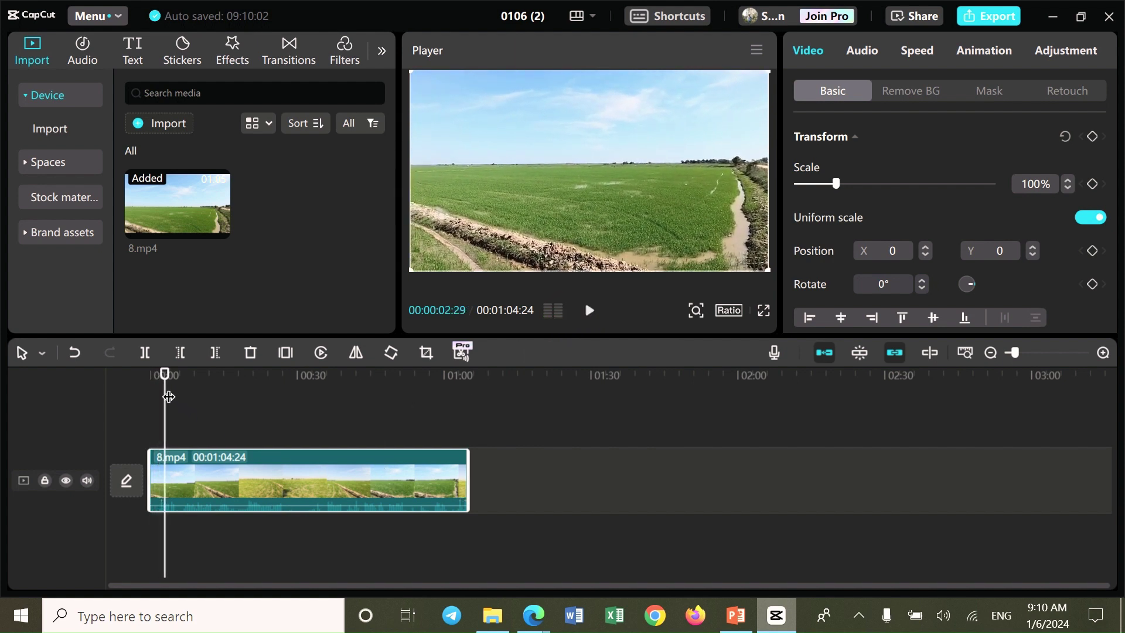
pyautogui.moveTo(165, 378); pyautogui.dragTo(136, 407)
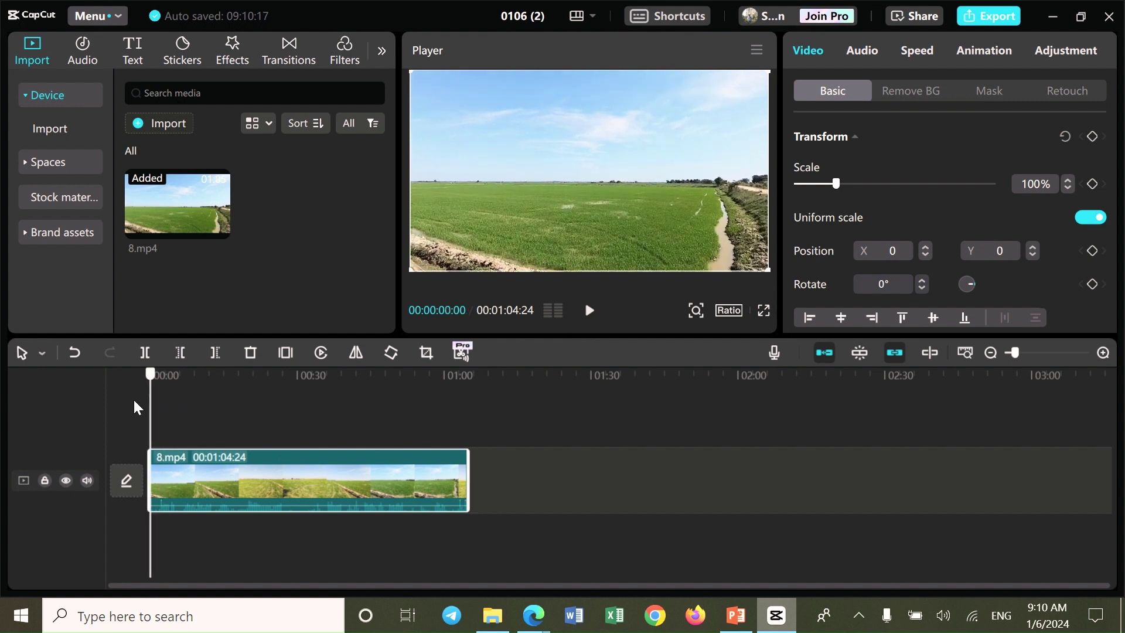
# Try a 10.0 s audio fade-in on the clip with a playback of its opening, and reset the fade-in to 0.0 s
pyautogui.click(864, 53)
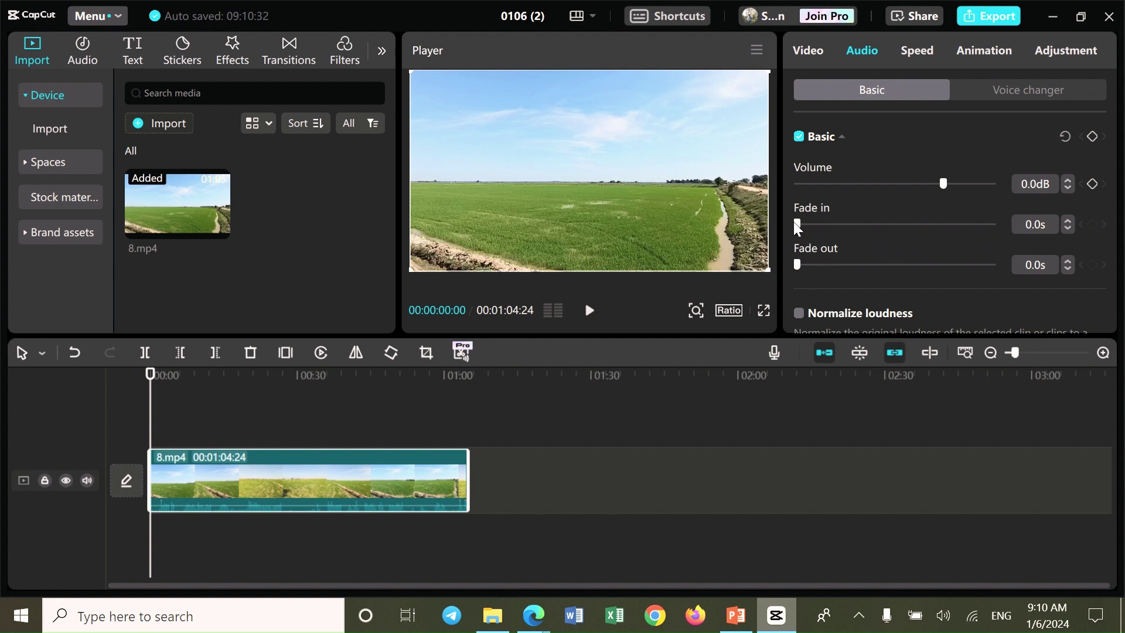
pyautogui.moveTo(801, 229); pyautogui.dragTo(1015, 228)
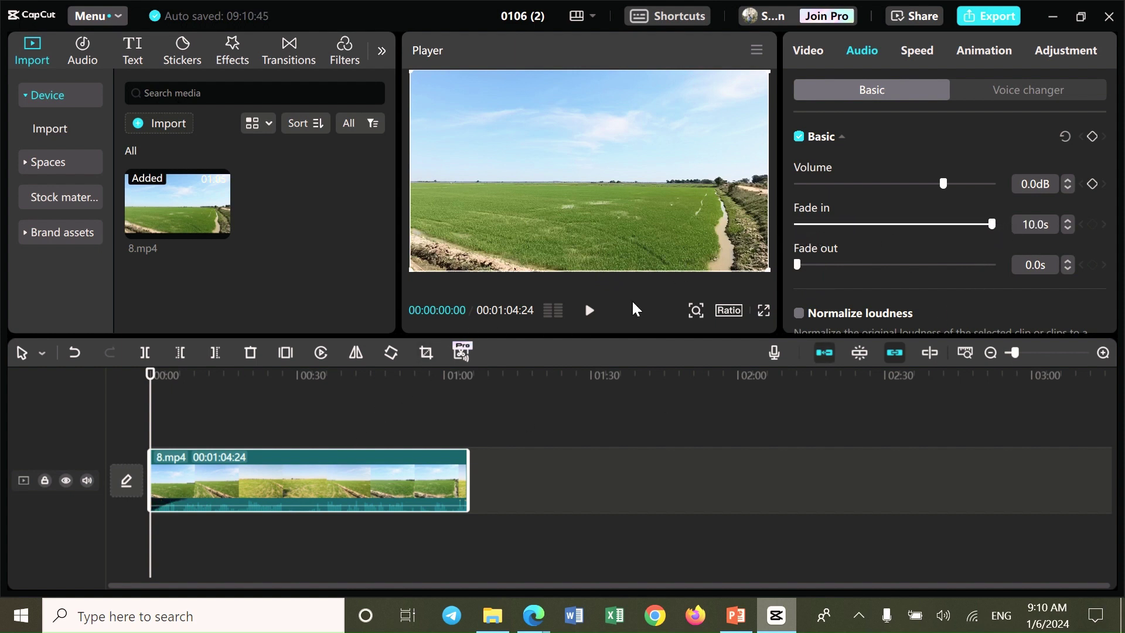
pyautogui.click(590, 311)
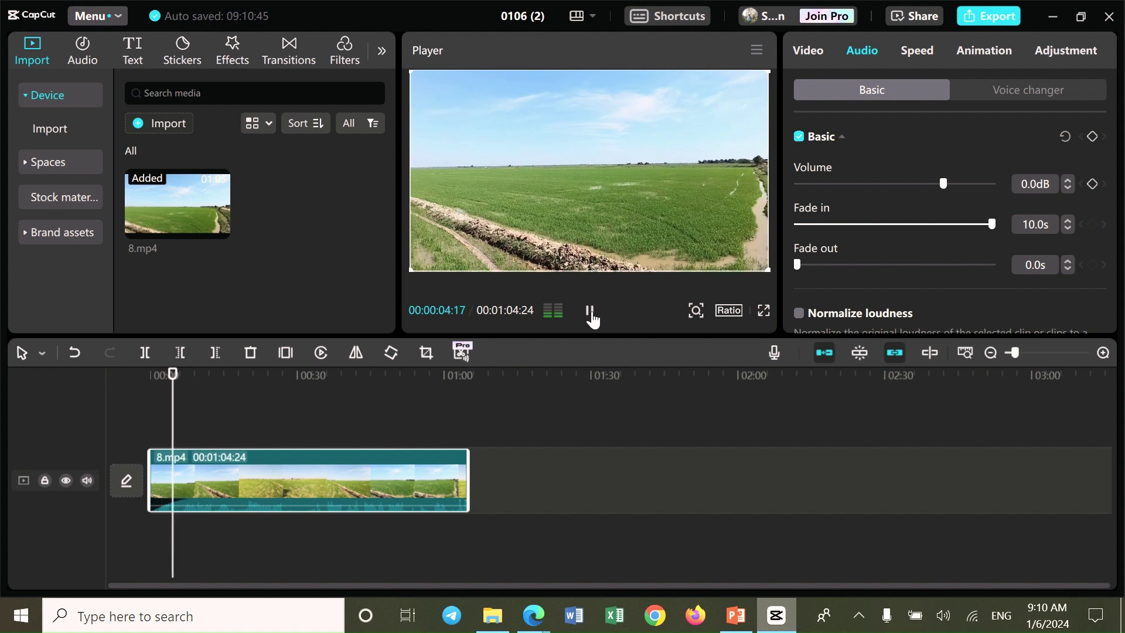
pyautogui.click(591, 313)
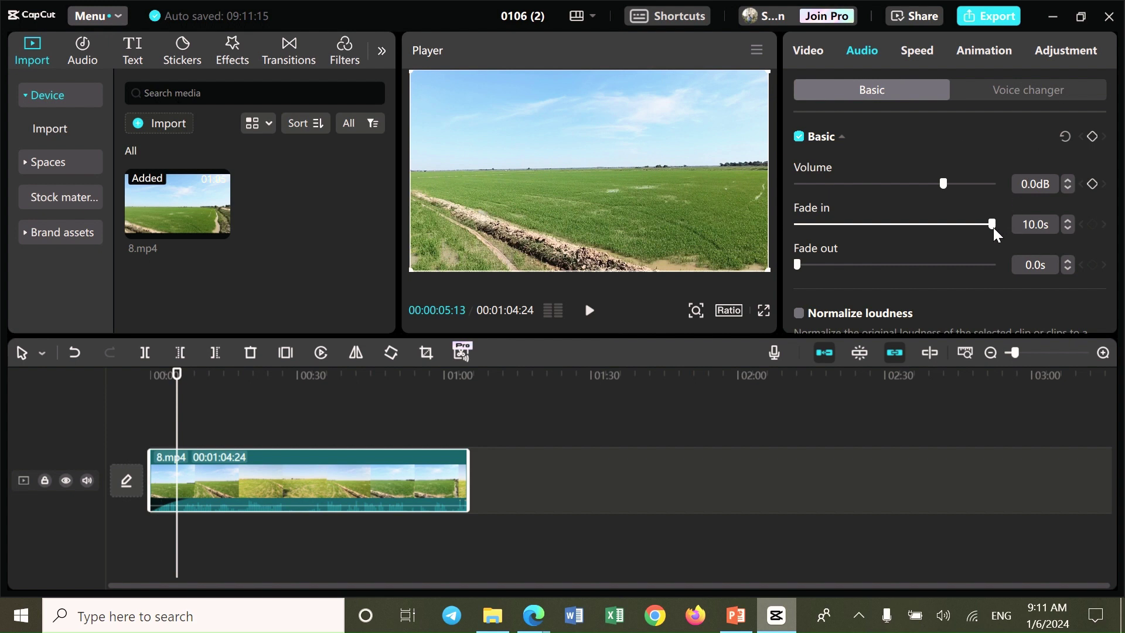
pyautogui.moveTo(990, 224); pyautogui.dragTo(764, 233)
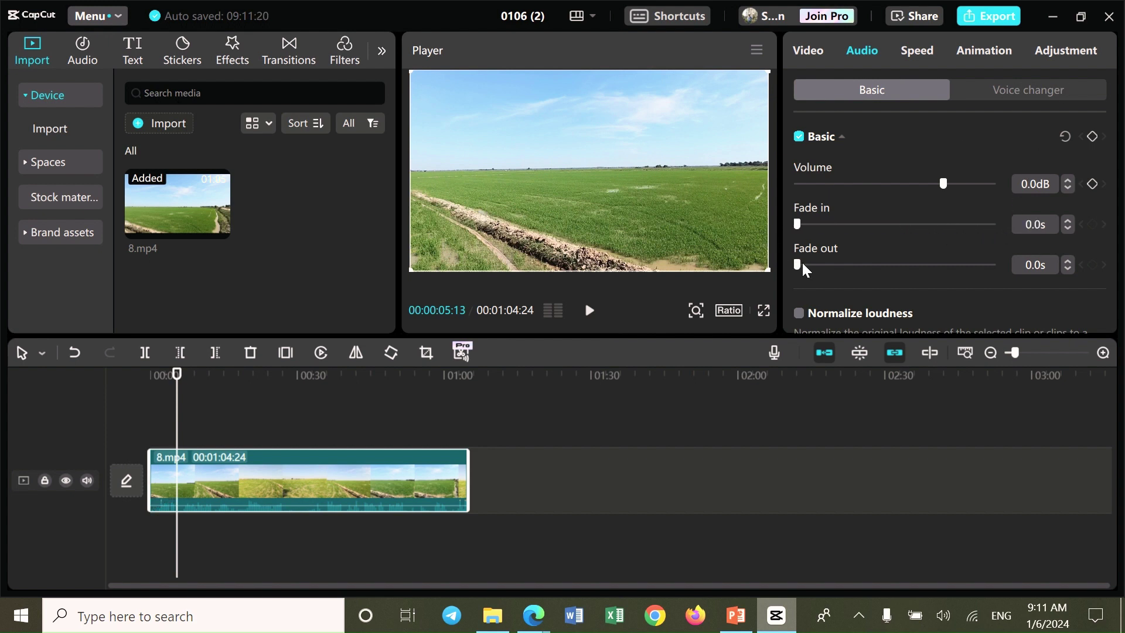
# Play the last seconds of the clip starting from about 00:01:00:25
pyautogui.click(449, 421)
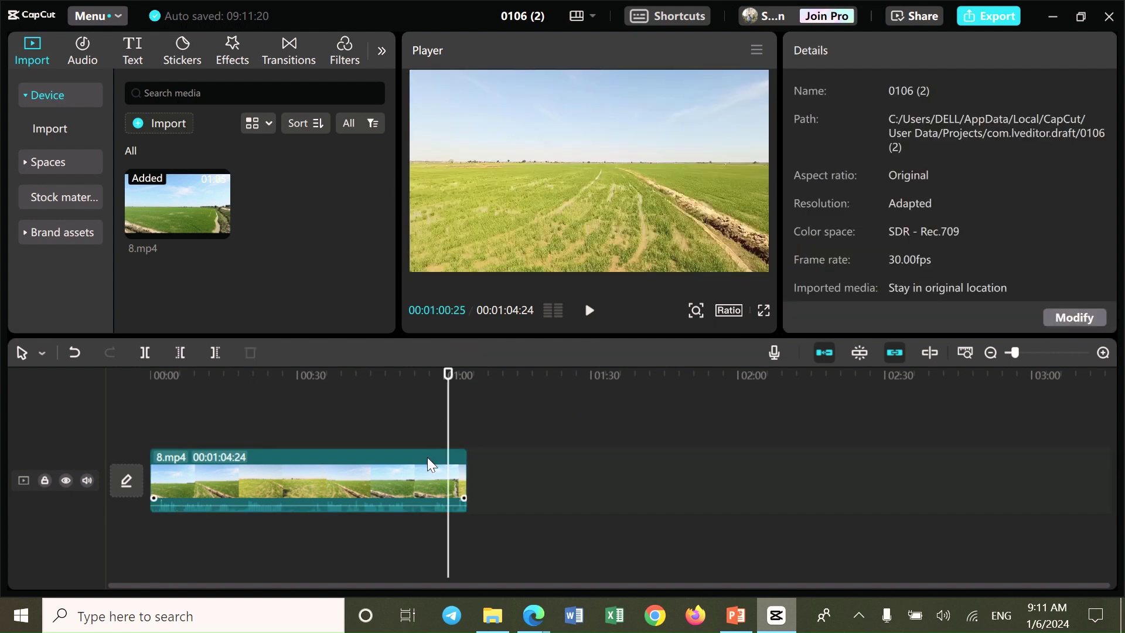
pyautogui.click(591, 313)
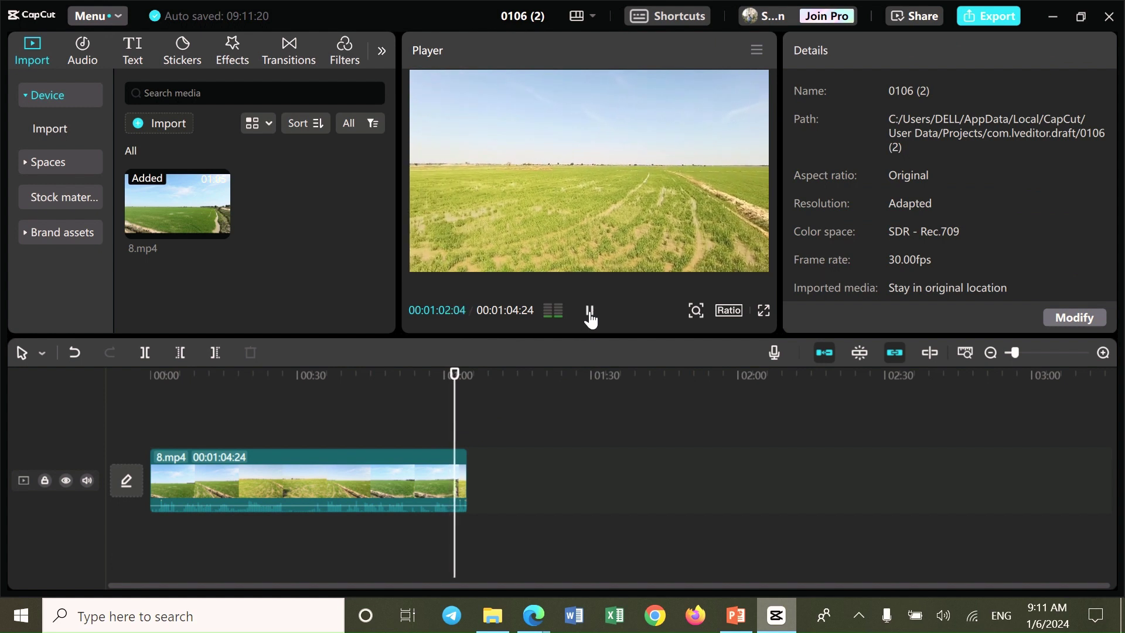
pyautogui.click(591, 314)
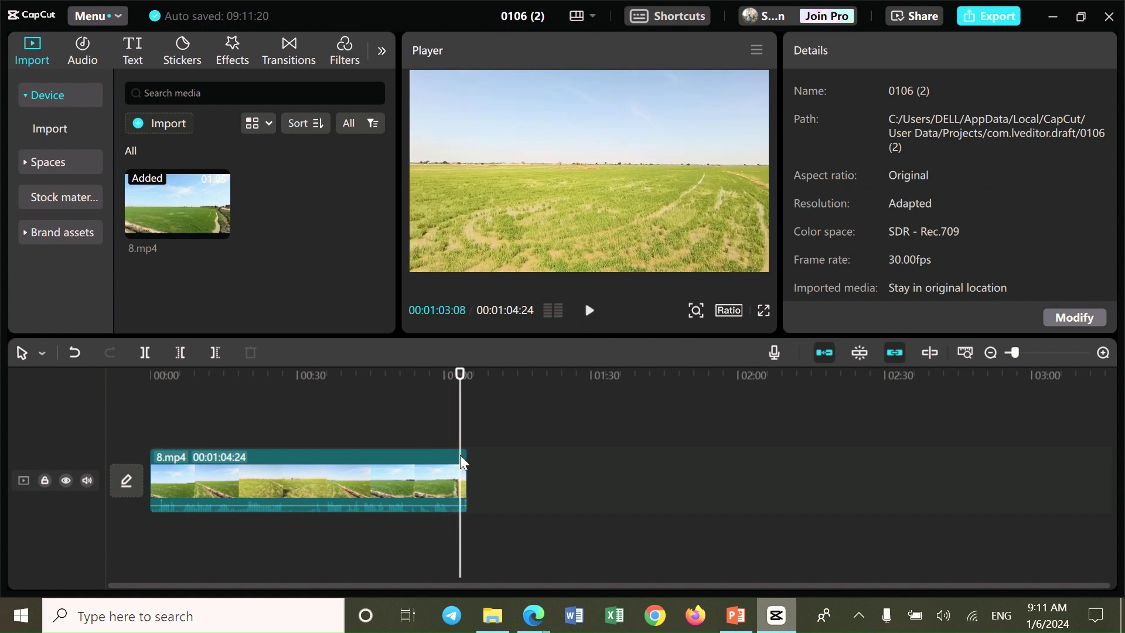
# Split the clip at about 00:01:00:27 and delete the short piece after the cut
pyautogui.click(431, 429)
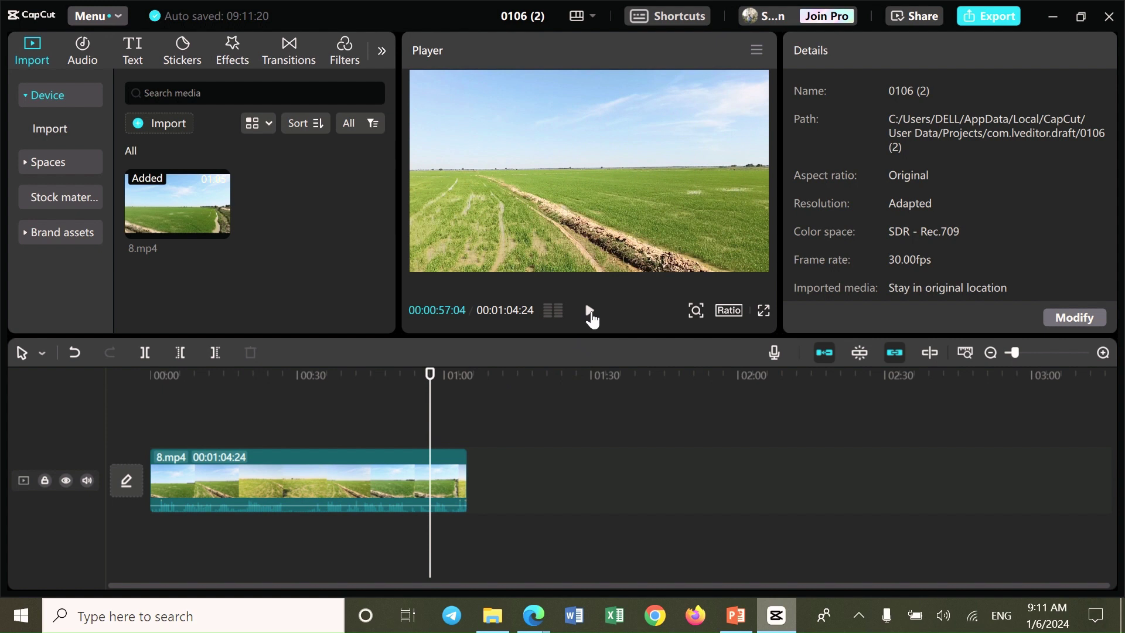
pyautogui.click(591, 314)
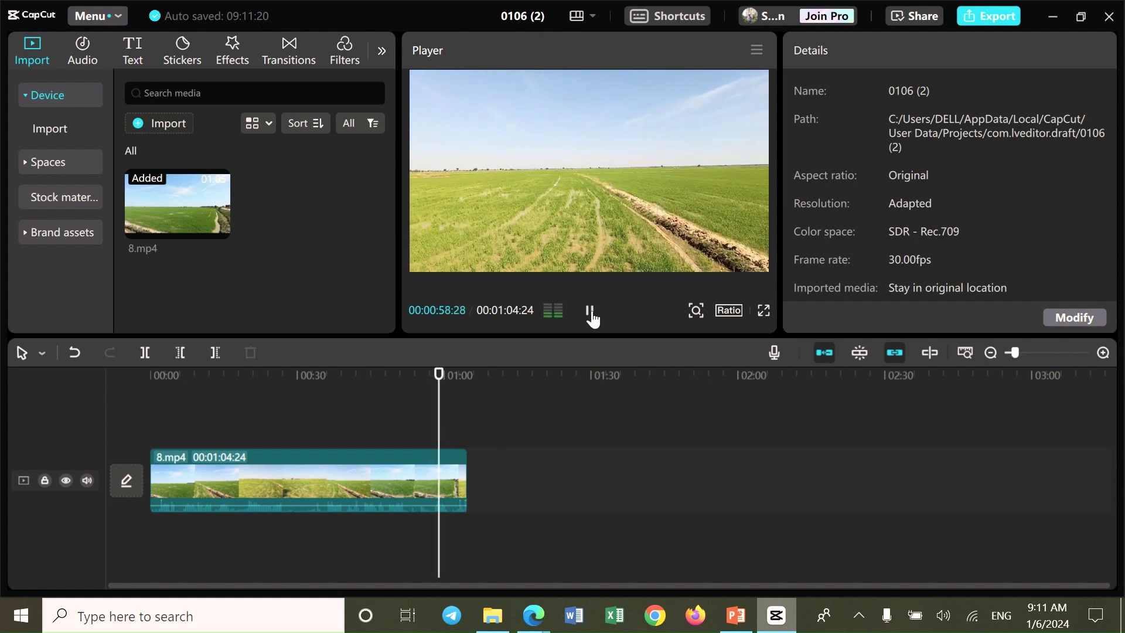
pyautogui.click(591, 314)
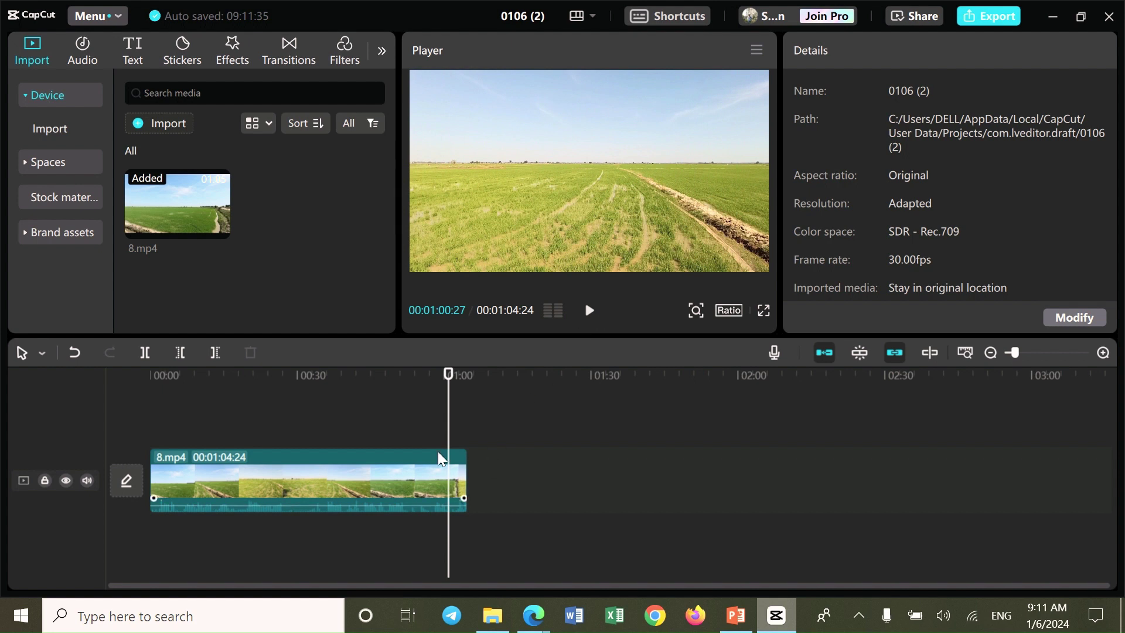
pyautogui.click(143, 352)
pyautogui.click(460, 481)
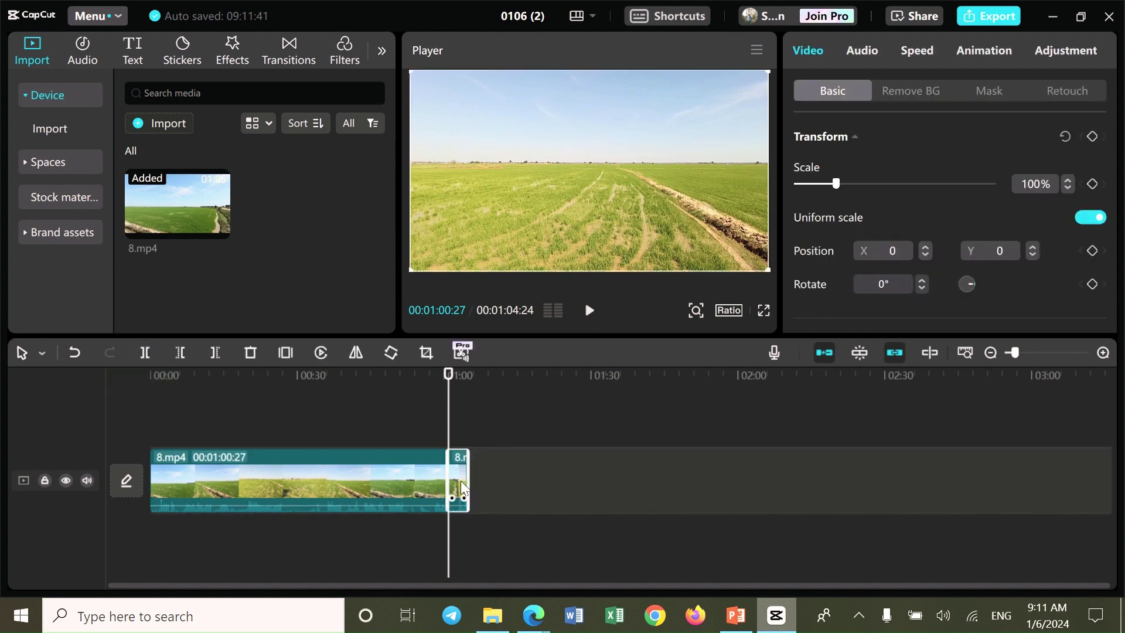
pyautogui.click(253, 356)
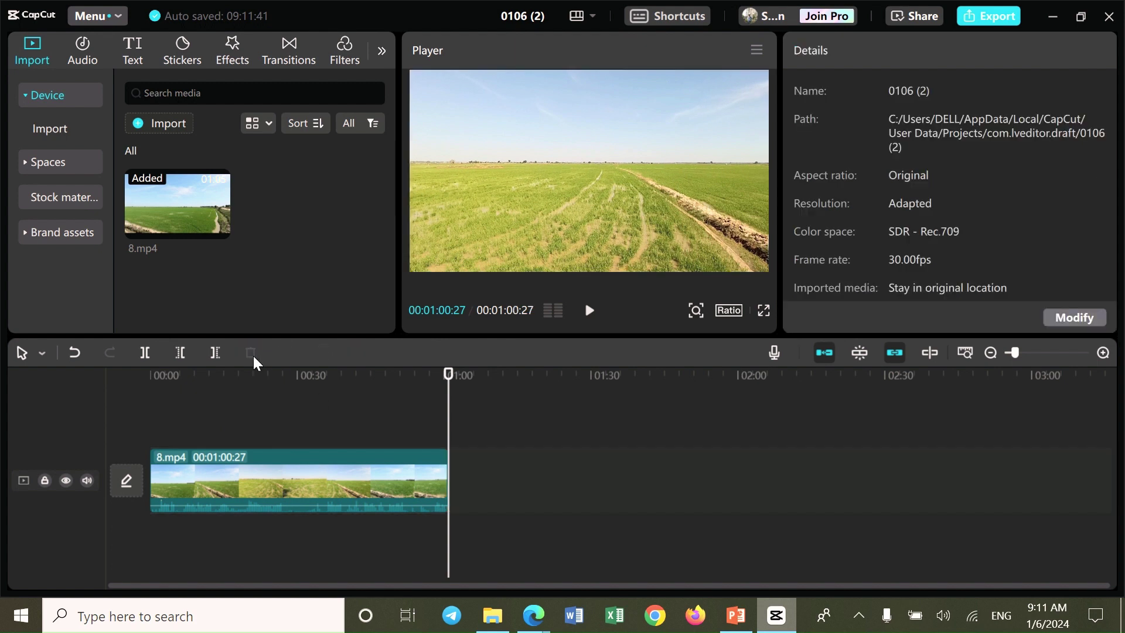
# Play the ending of the trimmed clip from about 00:00:56:09 and return the playhead to about 00:00:57:19
pyautogui.click(426, 430)
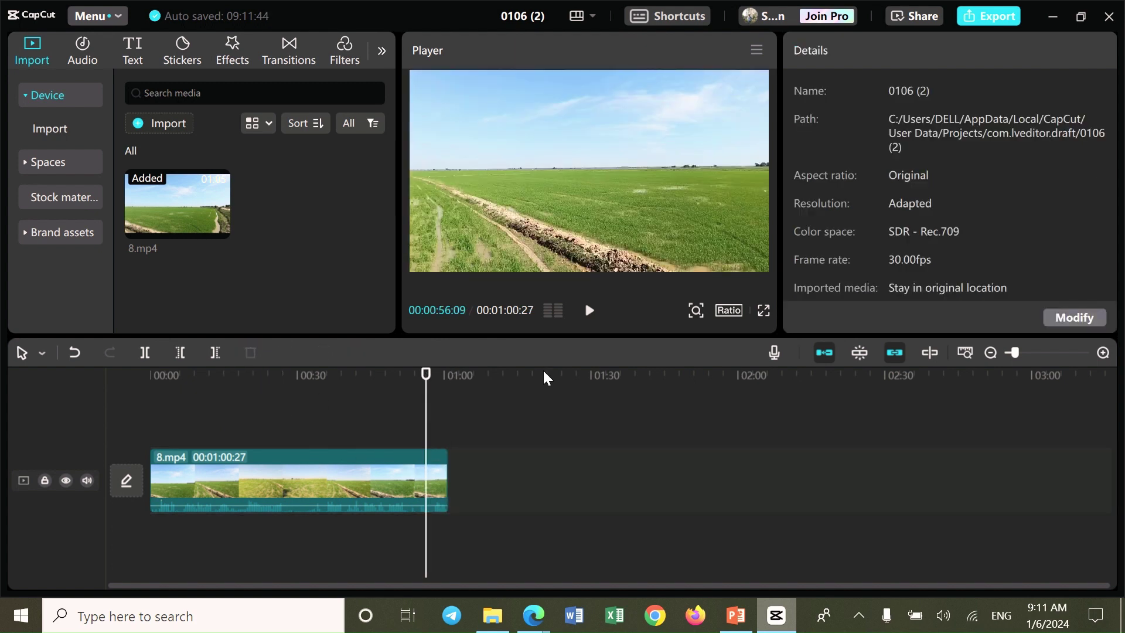
pyautogui.click(590, 310)
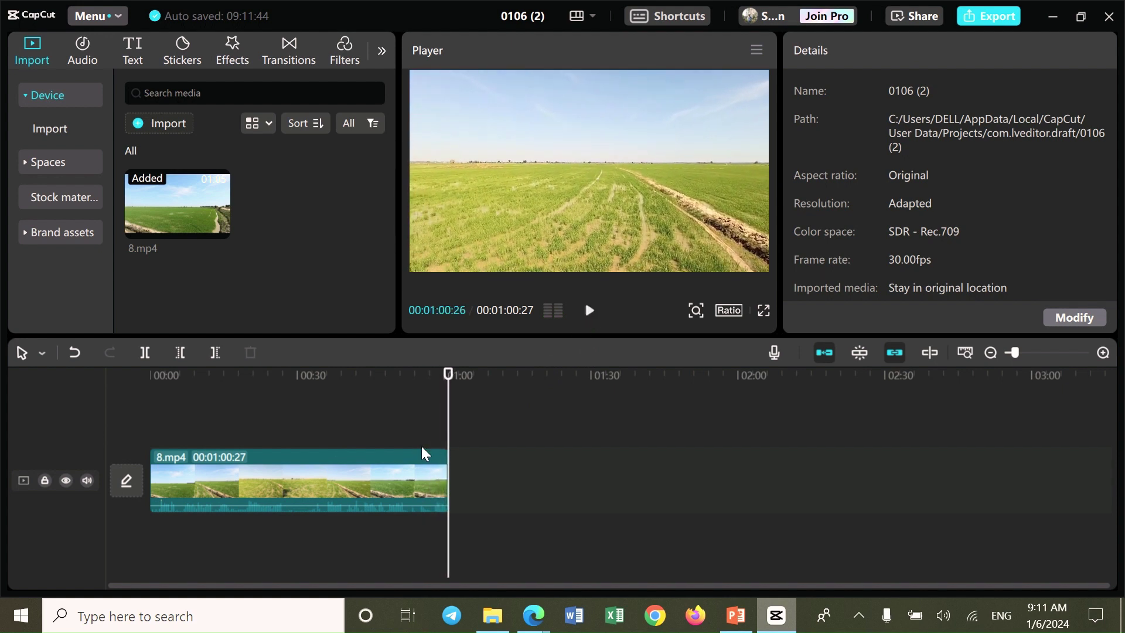
pyautogui.click(433, 426)
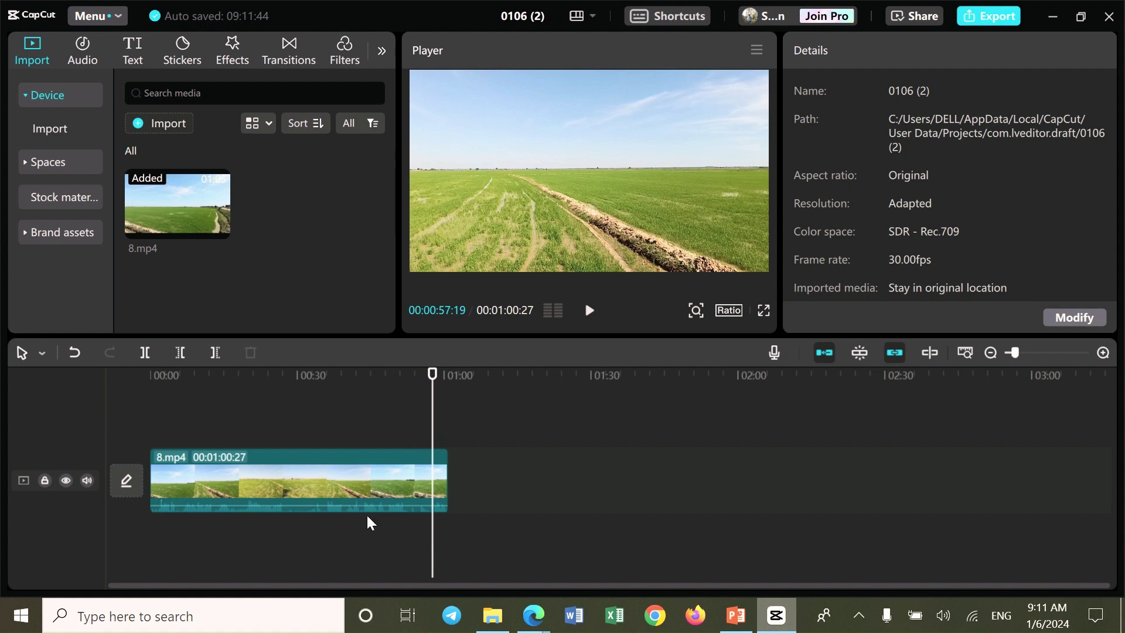
# Set the clip's audio fade-out to 10.0 s and play its ending from about 00:00:54:19
pyautogui.click(383, 472)
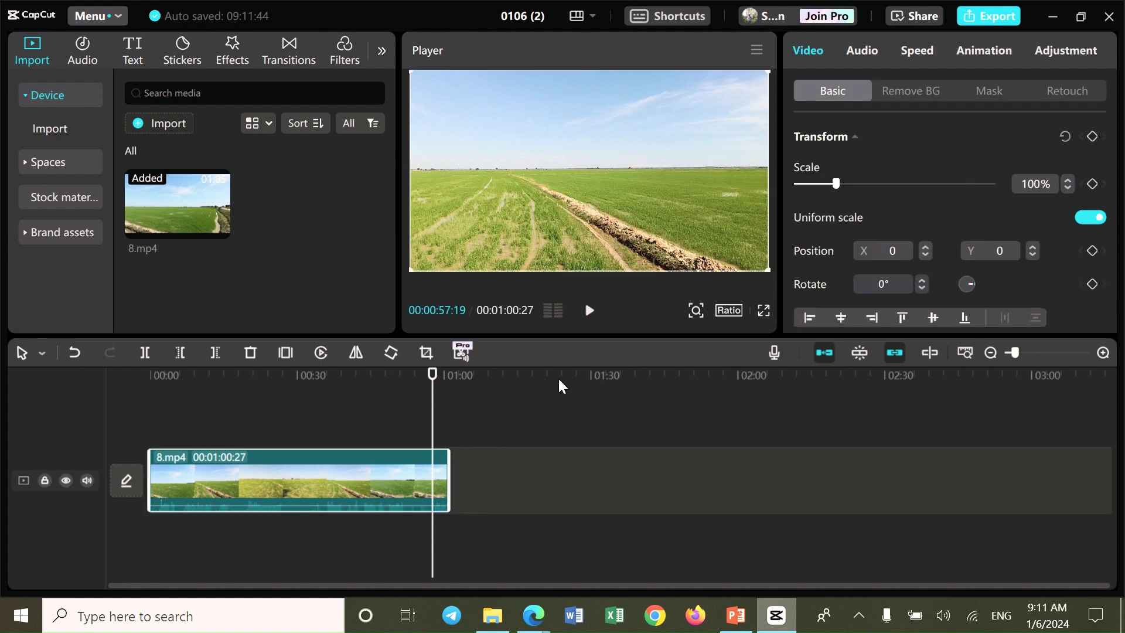
pyautogui.click(860, 50)
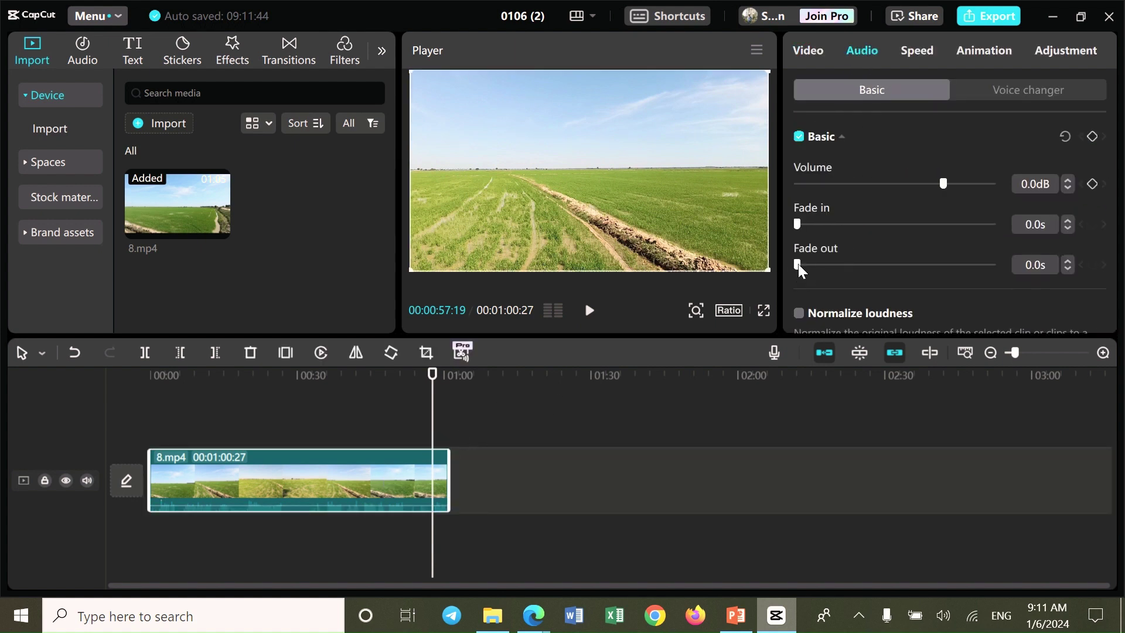
pyautogui.moveTo(798, 264); pyautogui.dragTo(1001, 261)
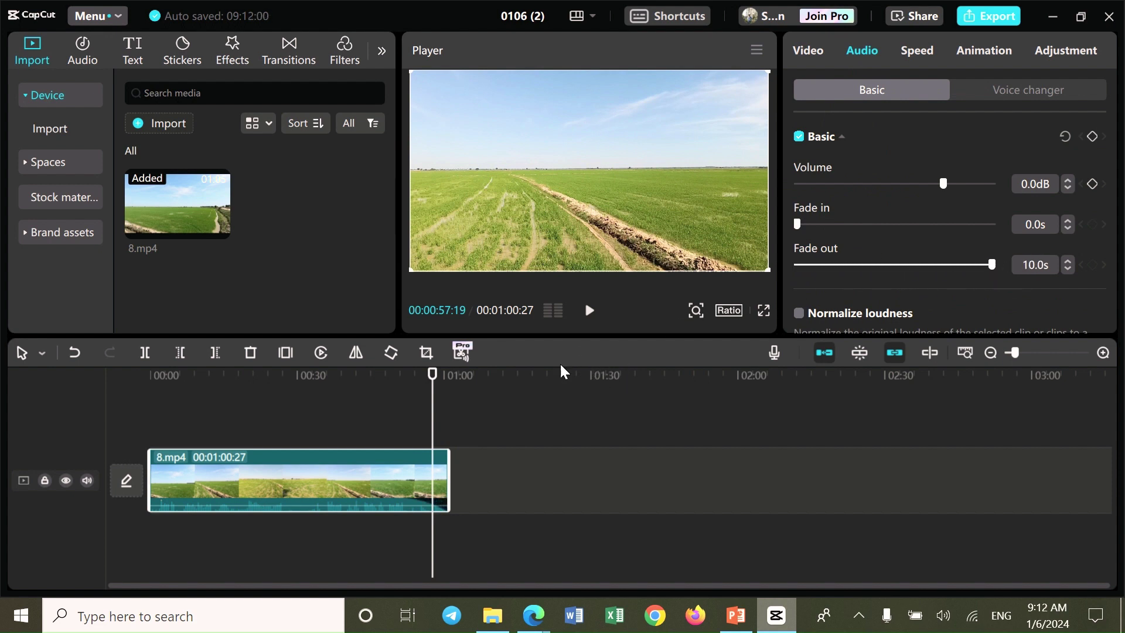
pyautogui.click(418, 435)
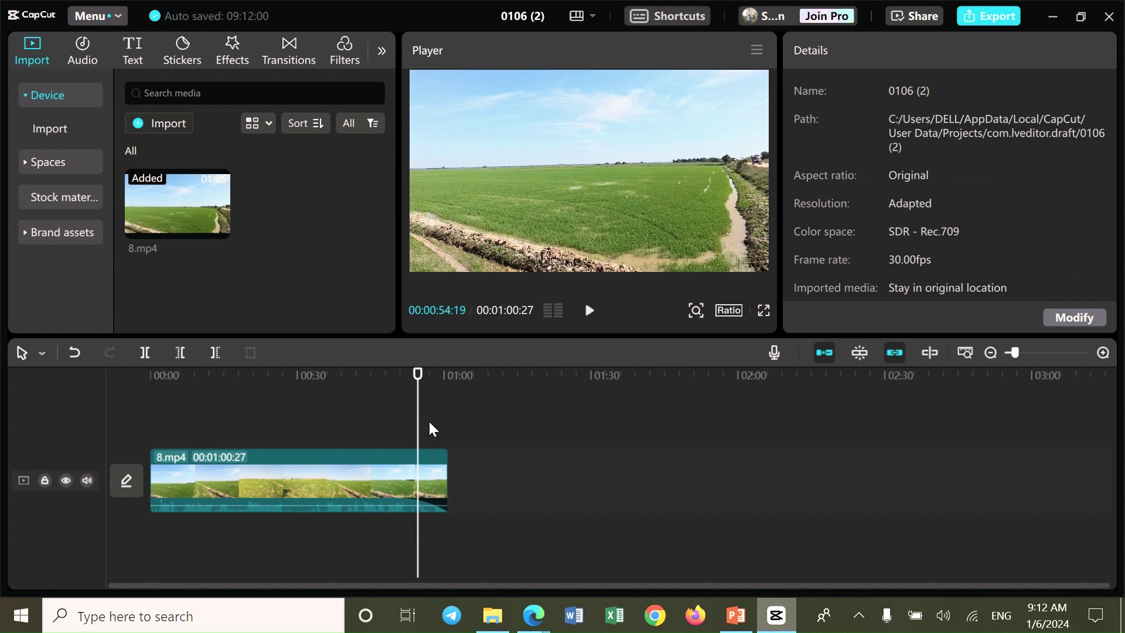
pyautogui.click(591, 312)
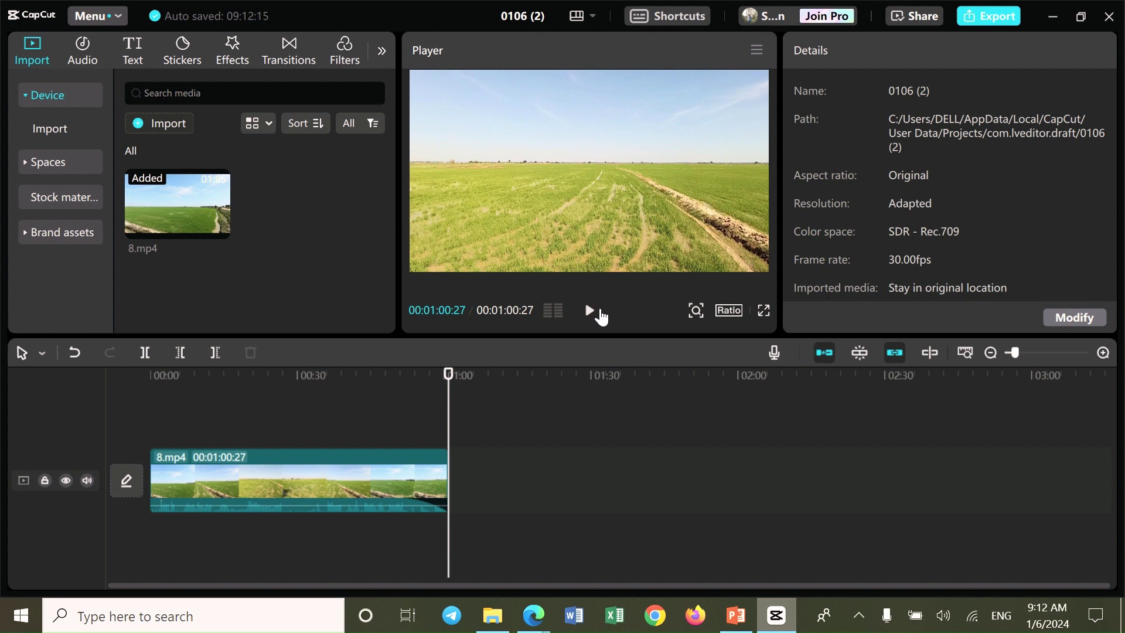
# Open the clip's audio settings and play its opening from 00:00:00:00 to about 00:00:04:25
pyautogui.click(391, 482)
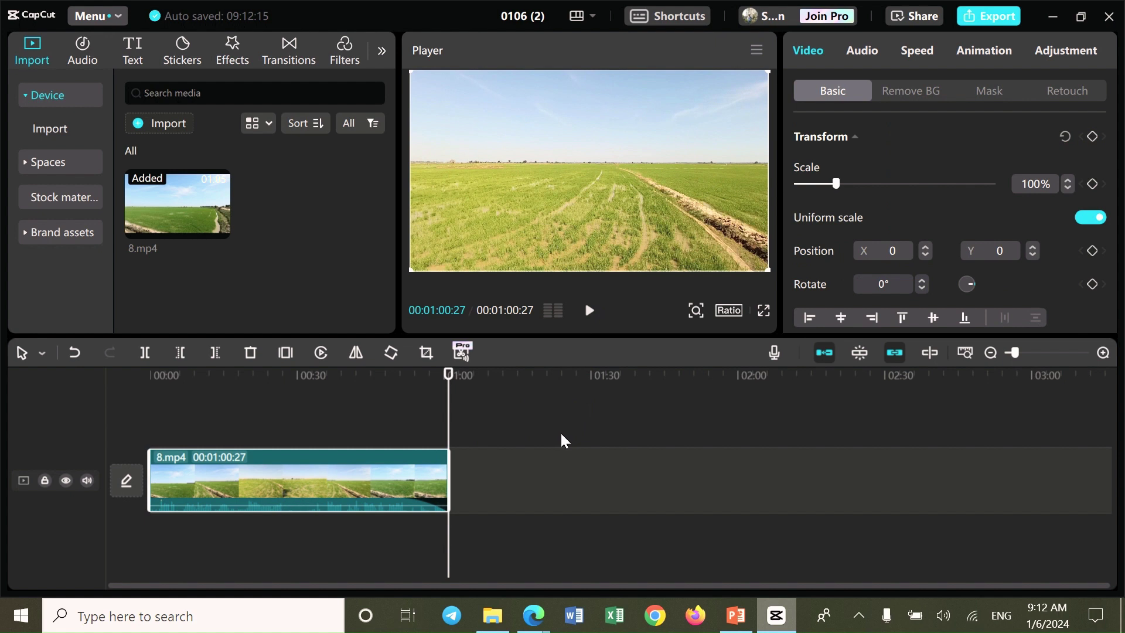
pyautogui.click(873, 52)
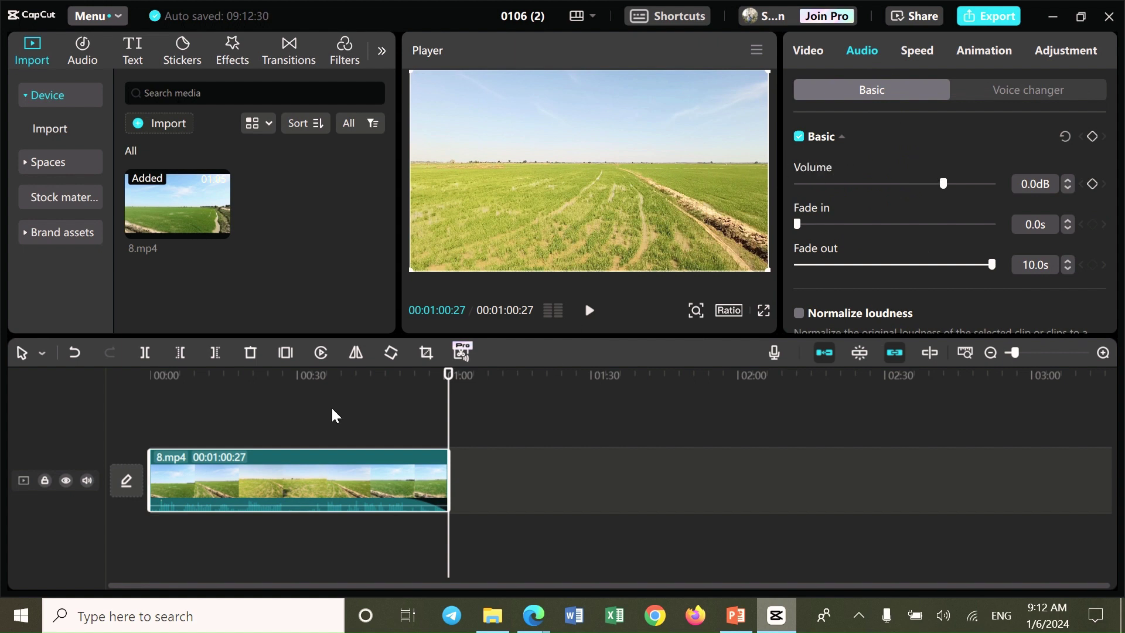
pyautogui.moveTo(449, 377); pyautogui.dragTo(150, 377)
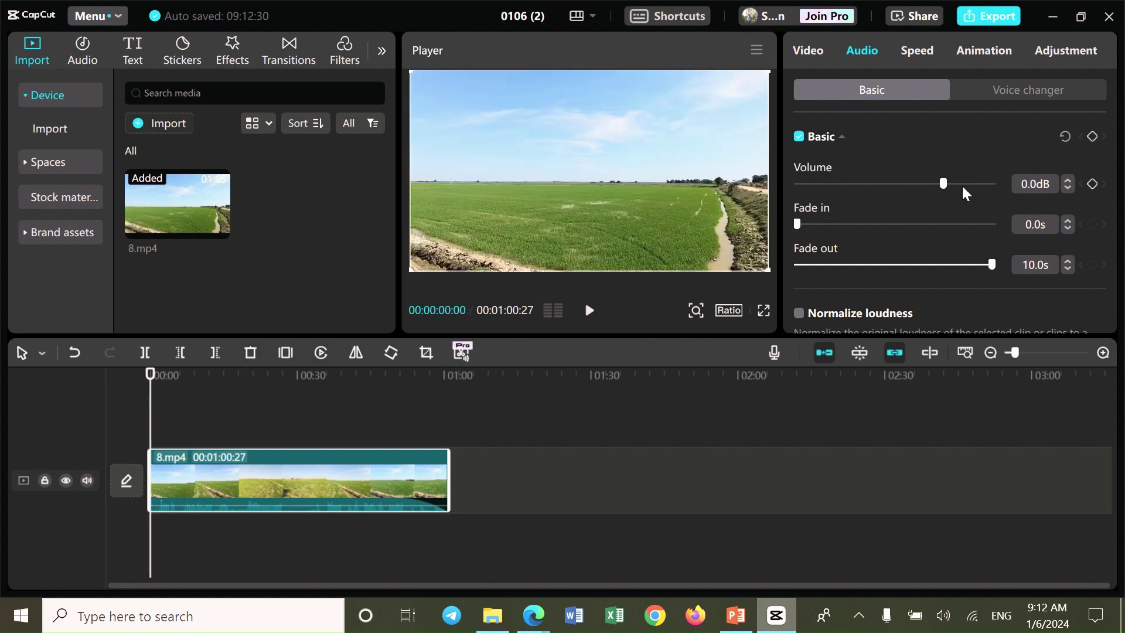
pyautogui.click(589, 319)
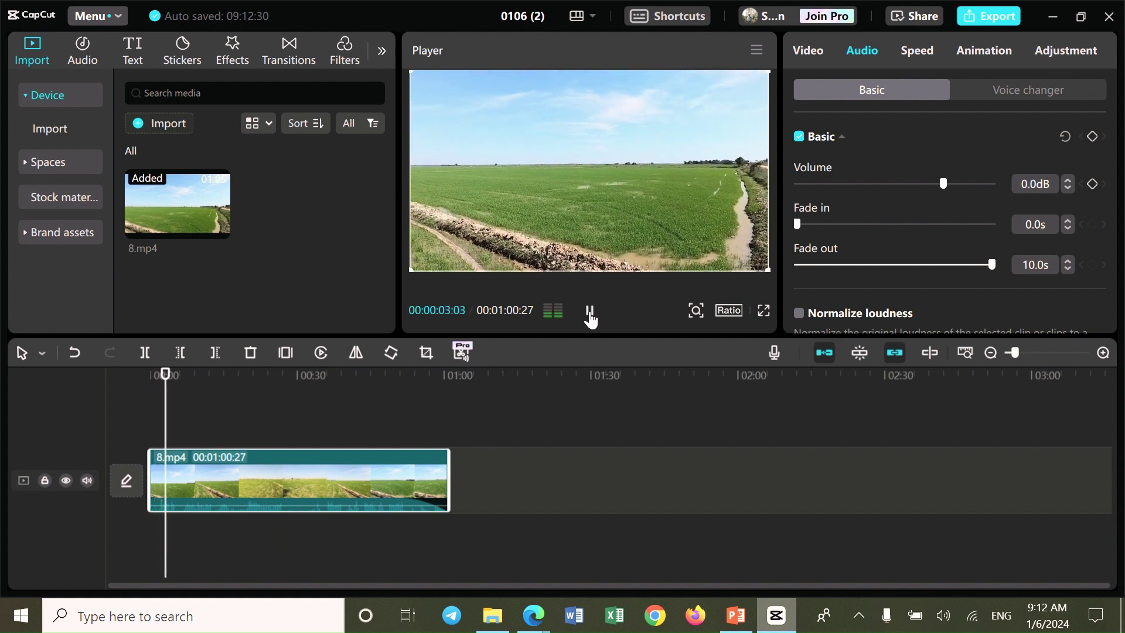
pyautogui.click(591, 320)
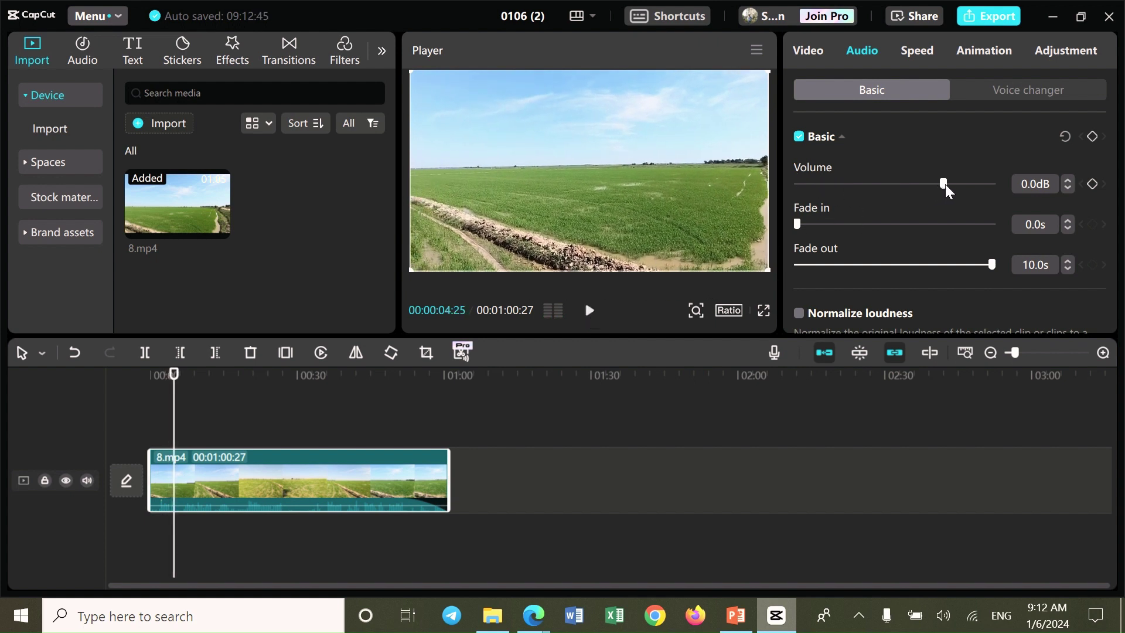
# Try a volume of 18.7 dB on the clip with a playback of its opening seconds
pyautogui.moveTo(945, 184); pyautogui.dragTo(988, 187)
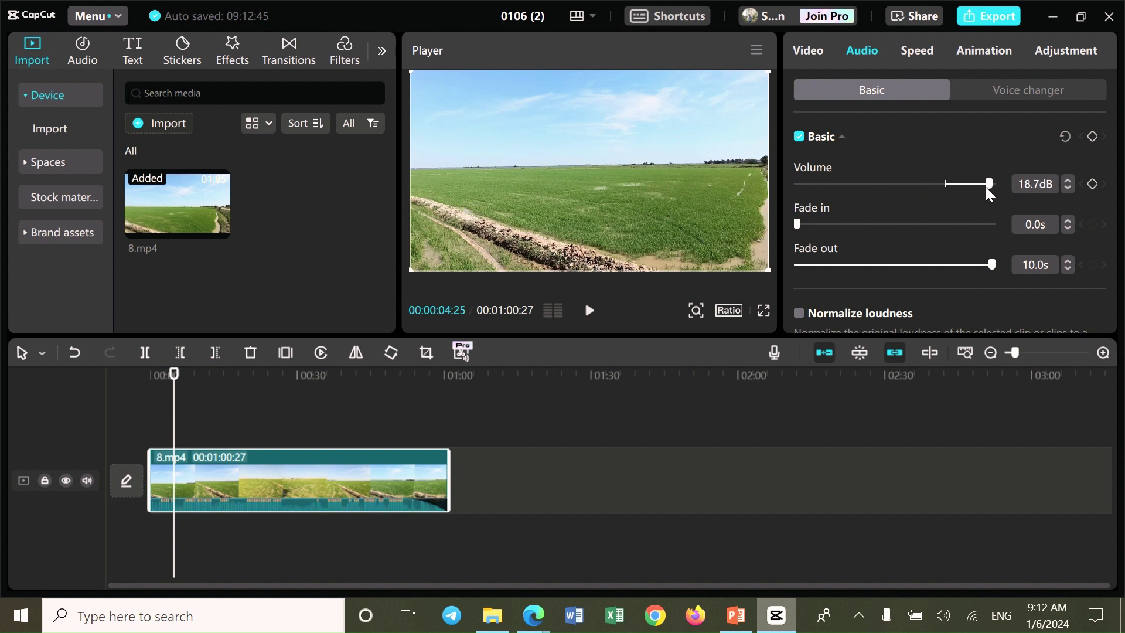
pyautogui.click(590, 311)
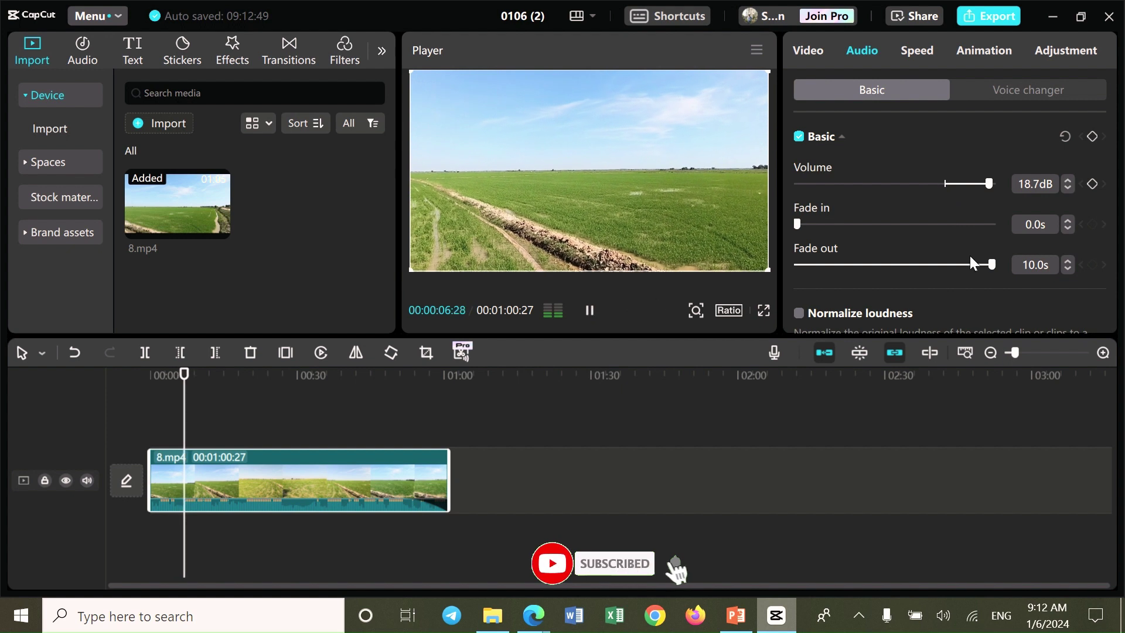
pyautogui.click(153, 411)
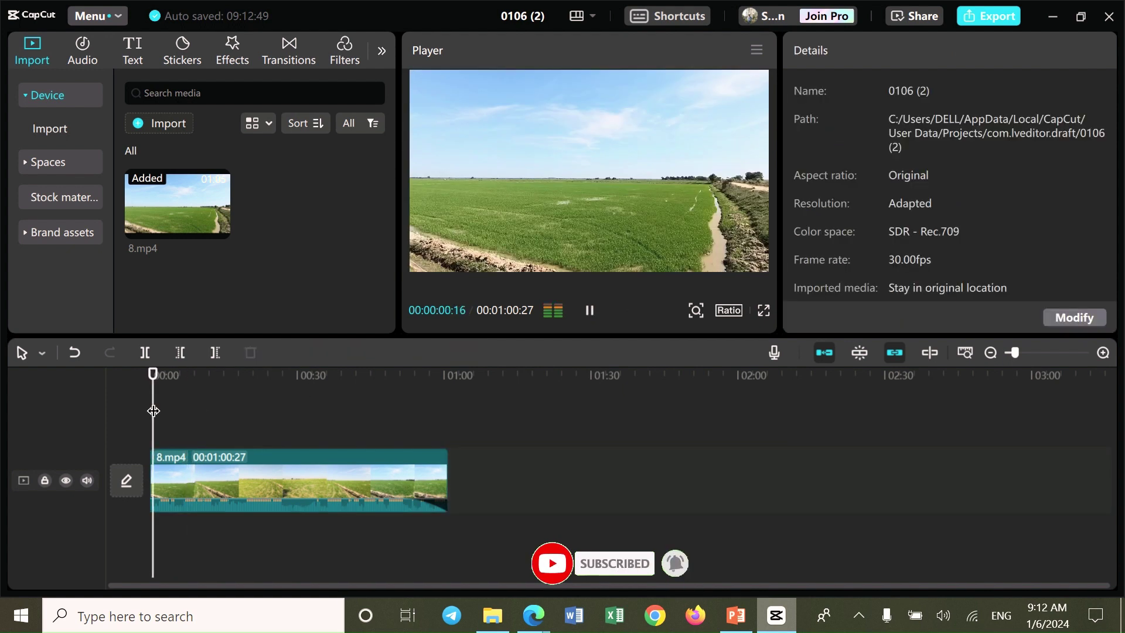
pyautogui.click(592, 319)
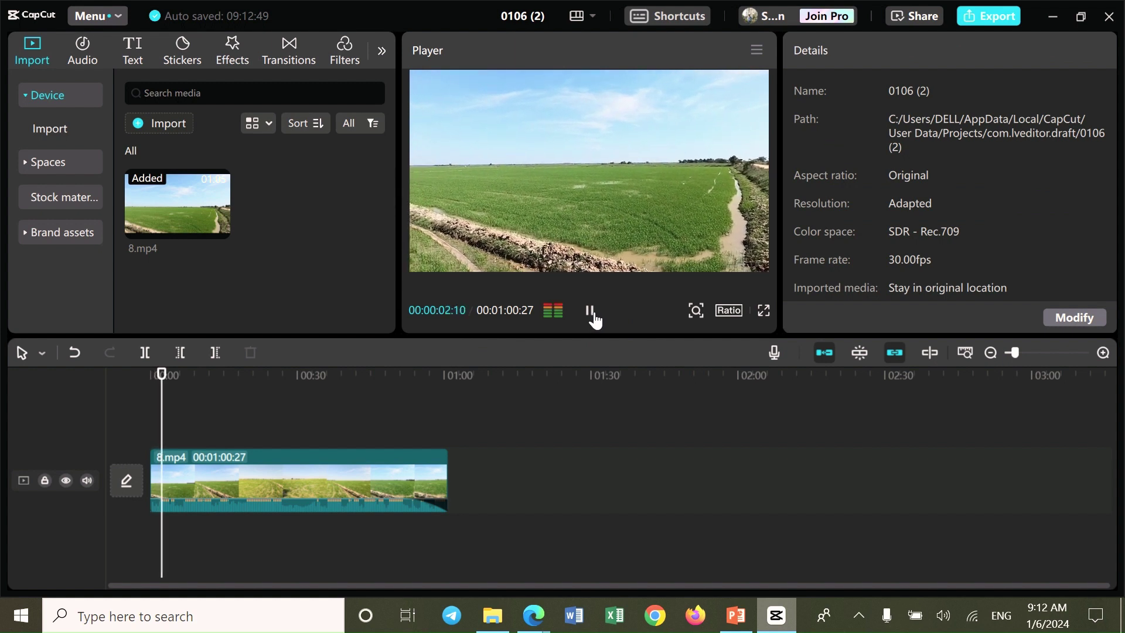
pyautogui.click(593, 315)
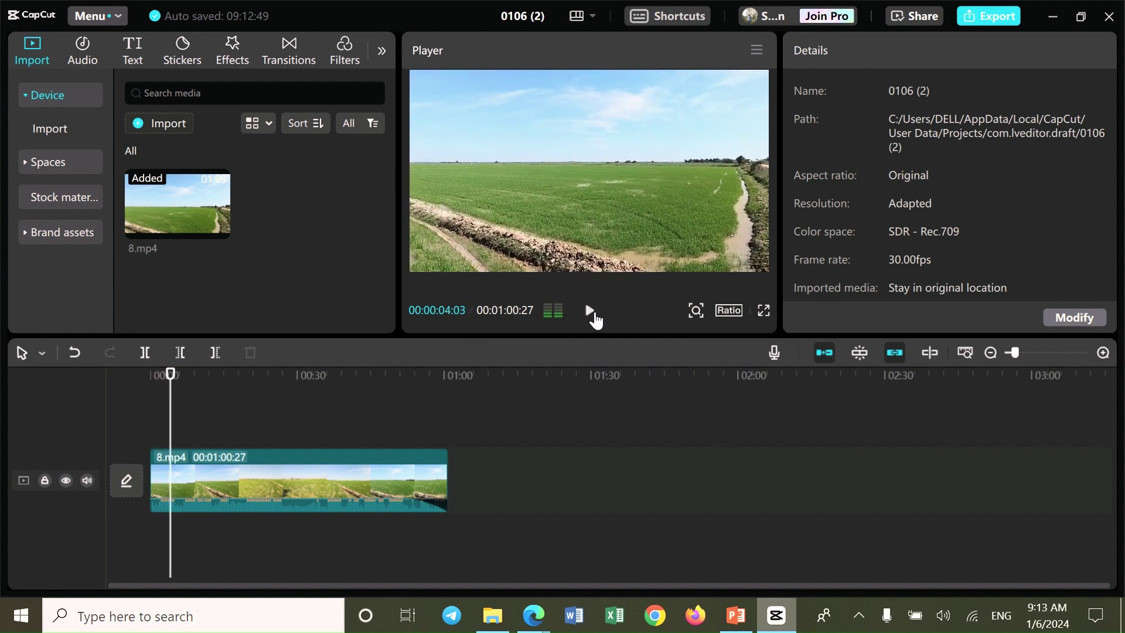
# Lower the clip's audio volume to -34.2 dB and play it from about 00:00:04:03 to 00:00:08:25
pyautogui.click(286, 478)
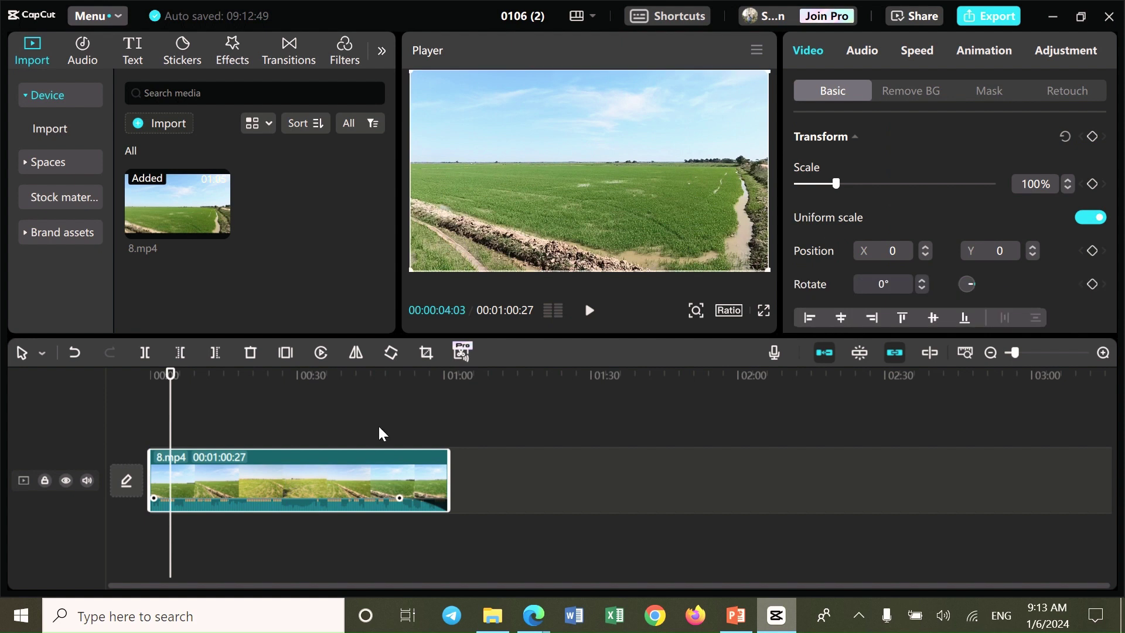
pyautogui.click(863, 51)
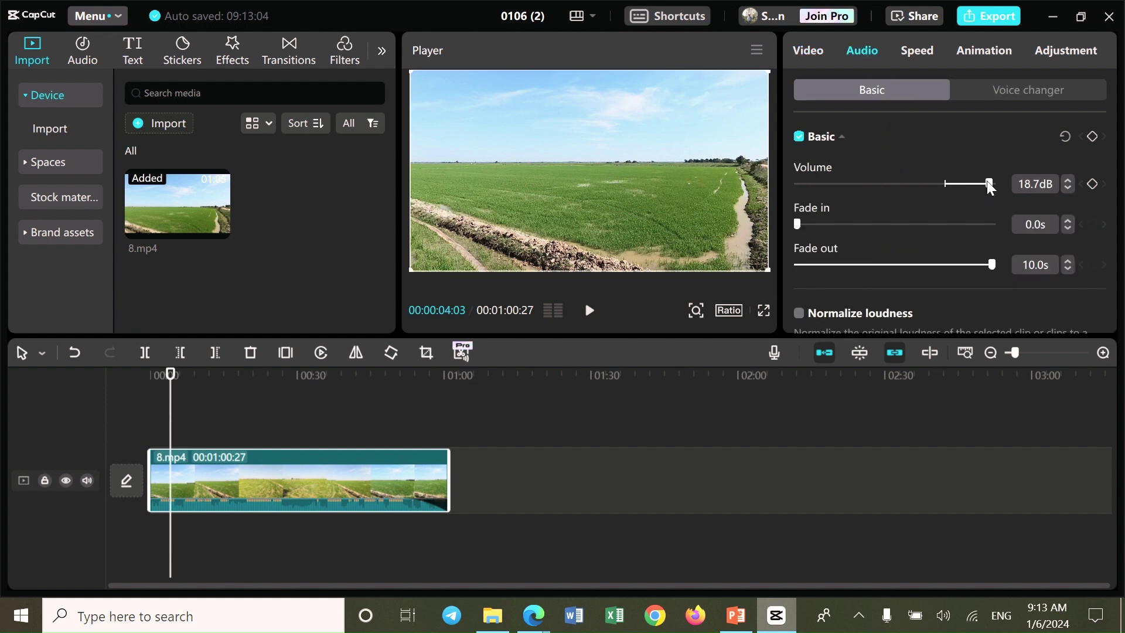
pyautogui.moveTo(988, 182); pyautogui.dragTo(857, 185)
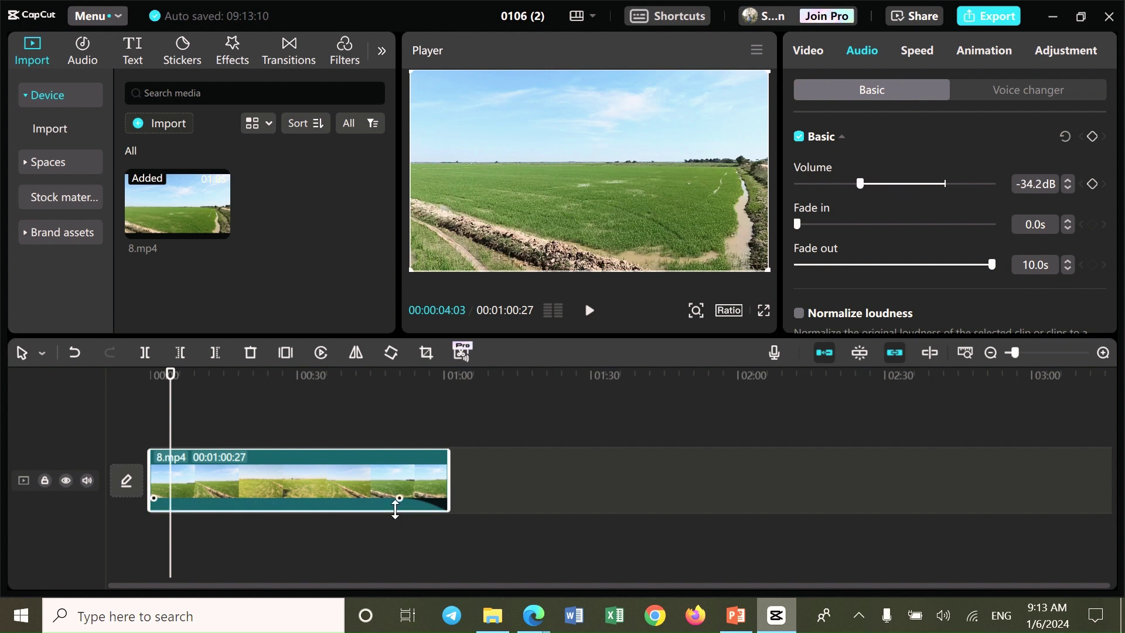
pyautogui.click(590, 310)
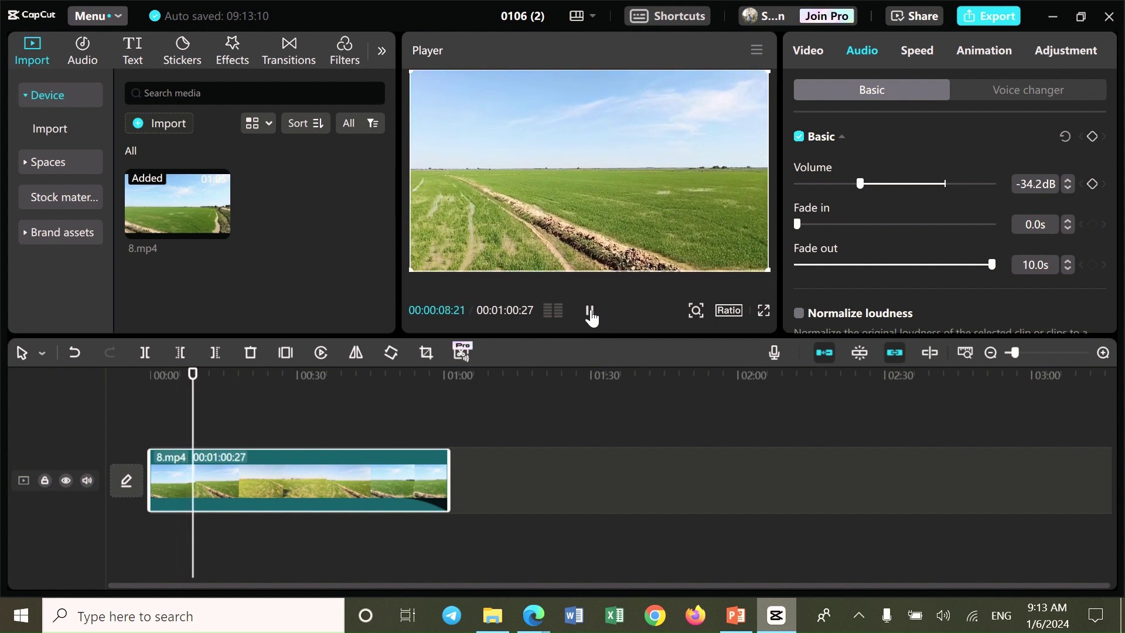
pyautogui.click(590, 311)
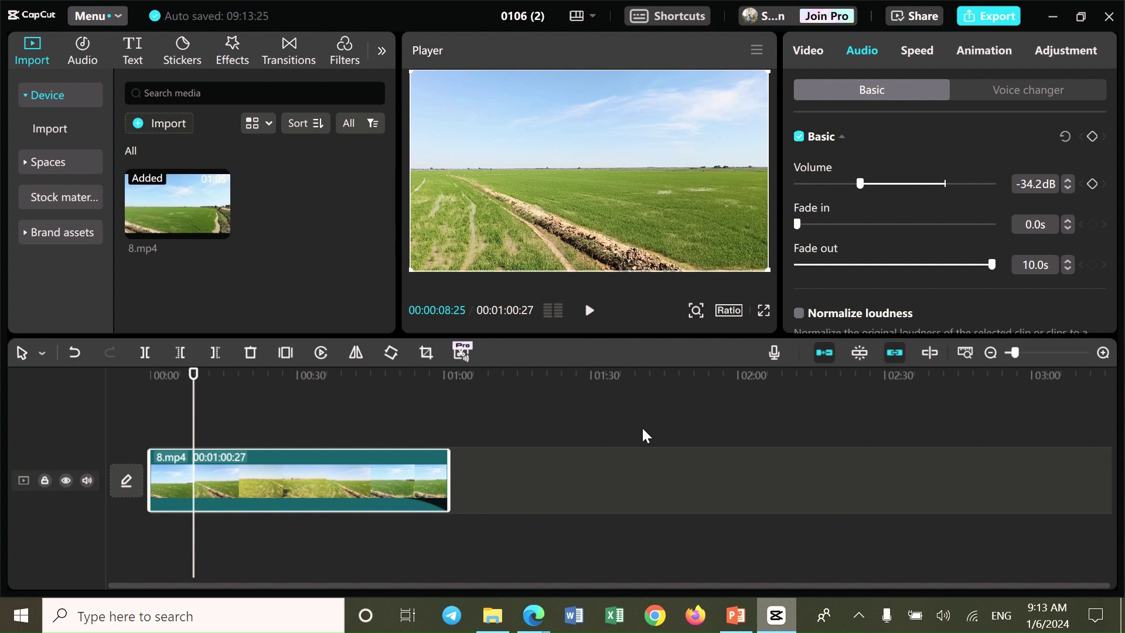
# Record a voiceover about 30 seconds long from the start of the timeline with Microphone (Realtek Audio)
pyautogui.moveTo(191, 385); pyautogui.dragTo(151, 405)
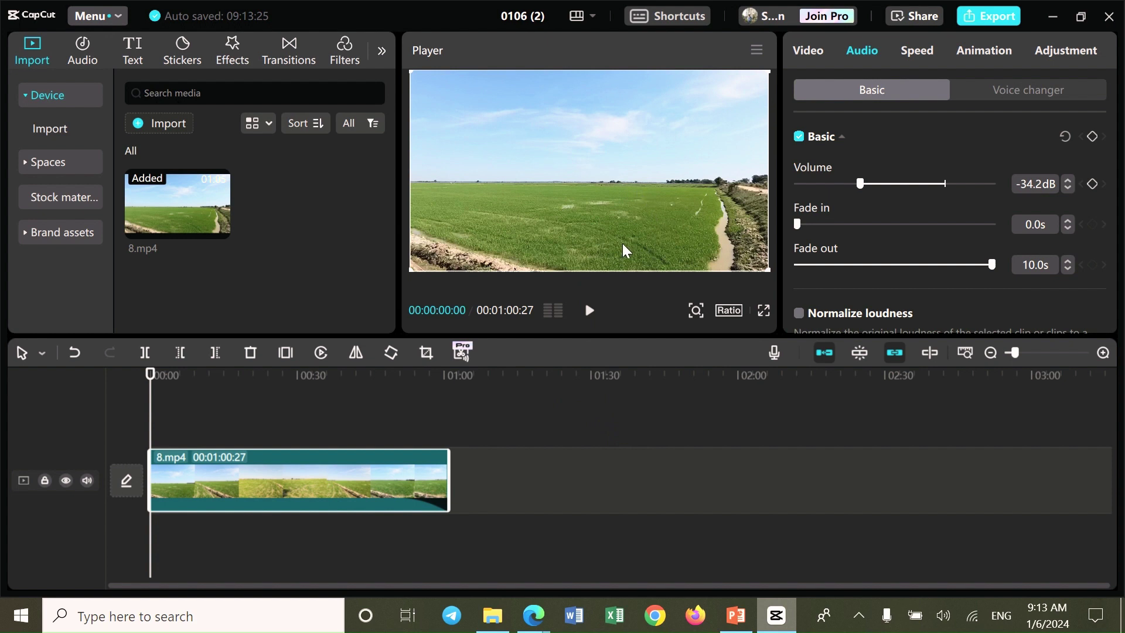
pyautogui.click(775, 354)
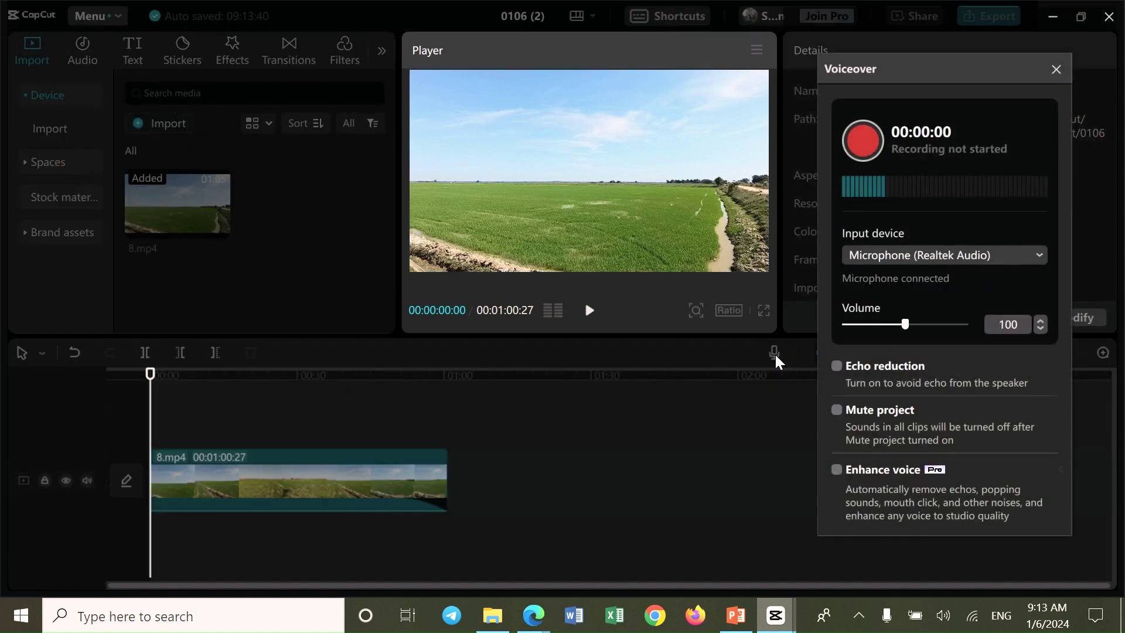
pyautogui.click(864, 139)
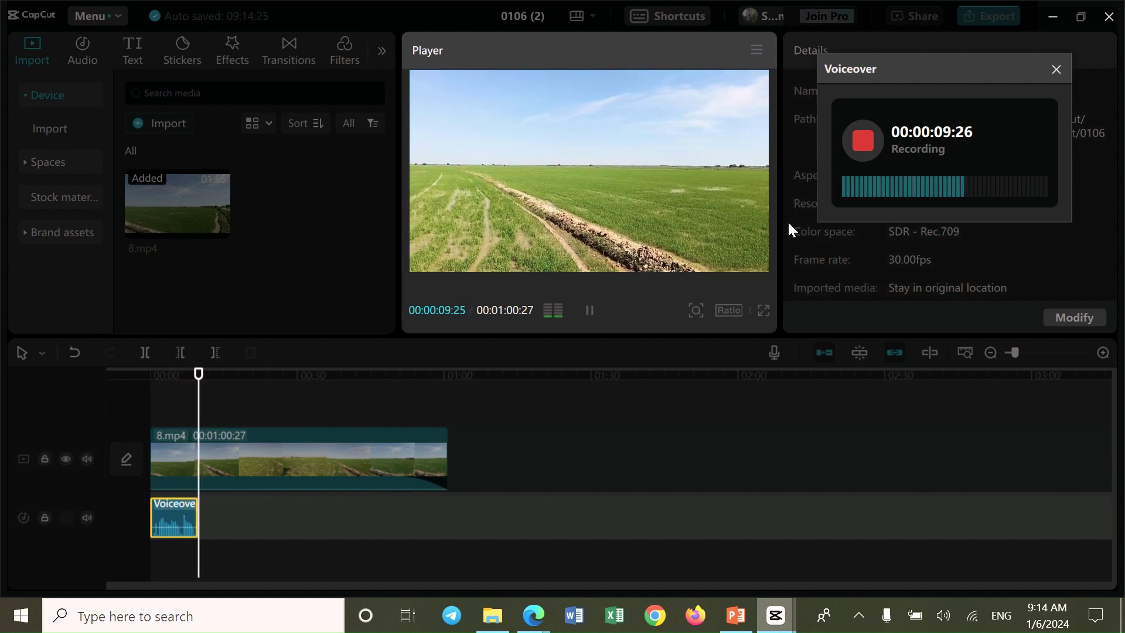
pyautogui.click(862, 140)
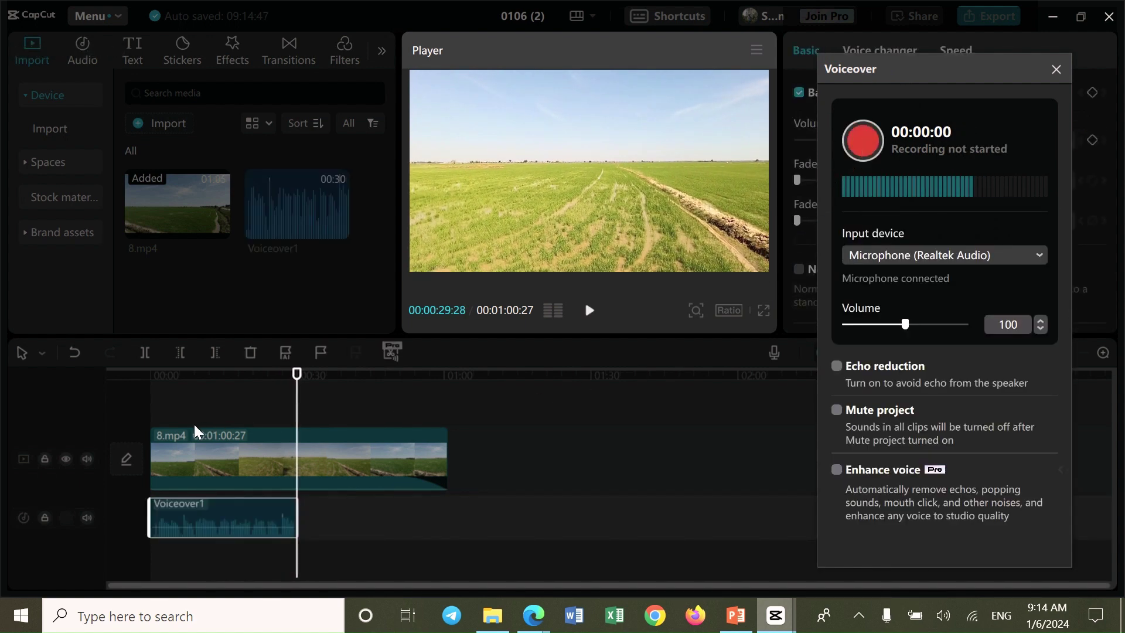
# Close the voiceover recorder and play the timeline with the recorded voiceover from 00:00:00:00 to about 00:00:25:06
pyautogui.moveTo(297, 381); pyautogui.dragTo(133, 389)
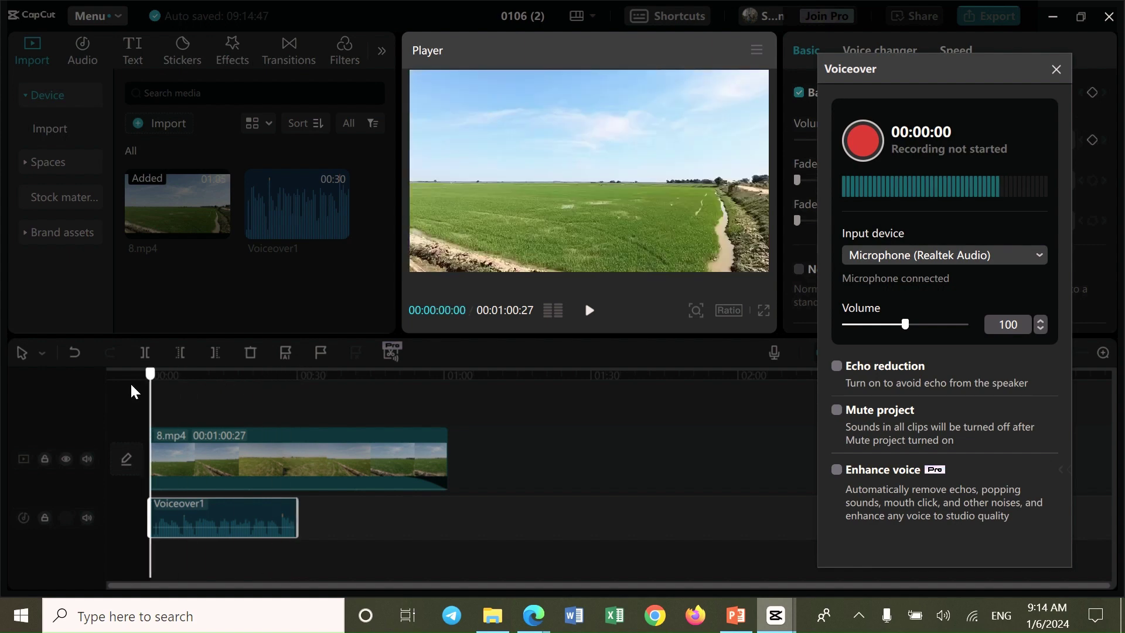
pyautogui.click(1057, 68)
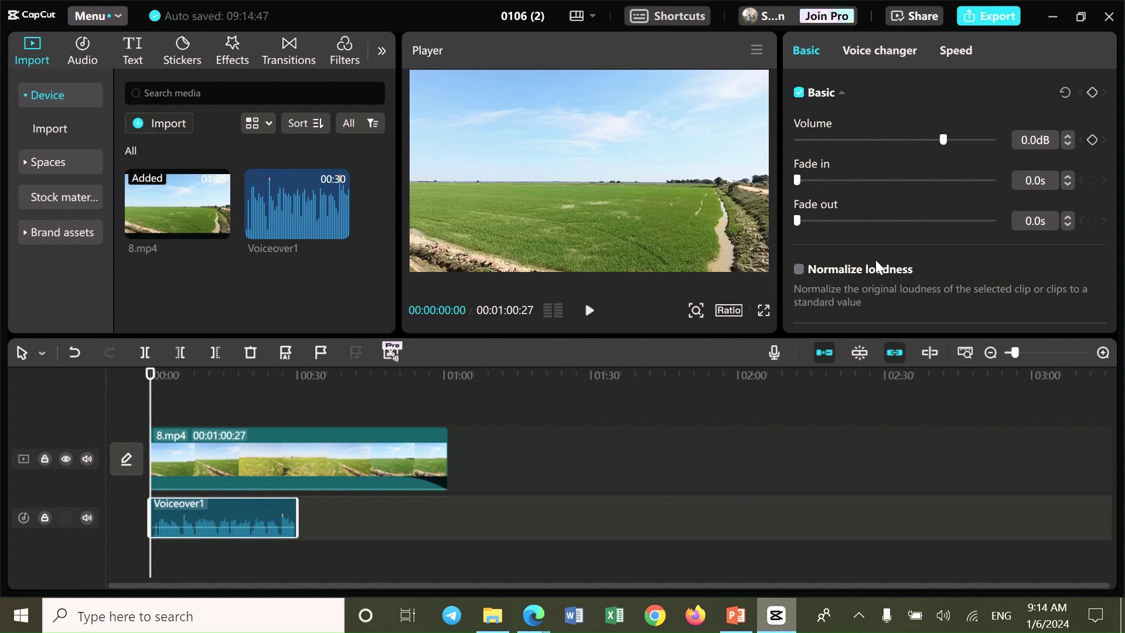
pyautogui.click(591, 317)
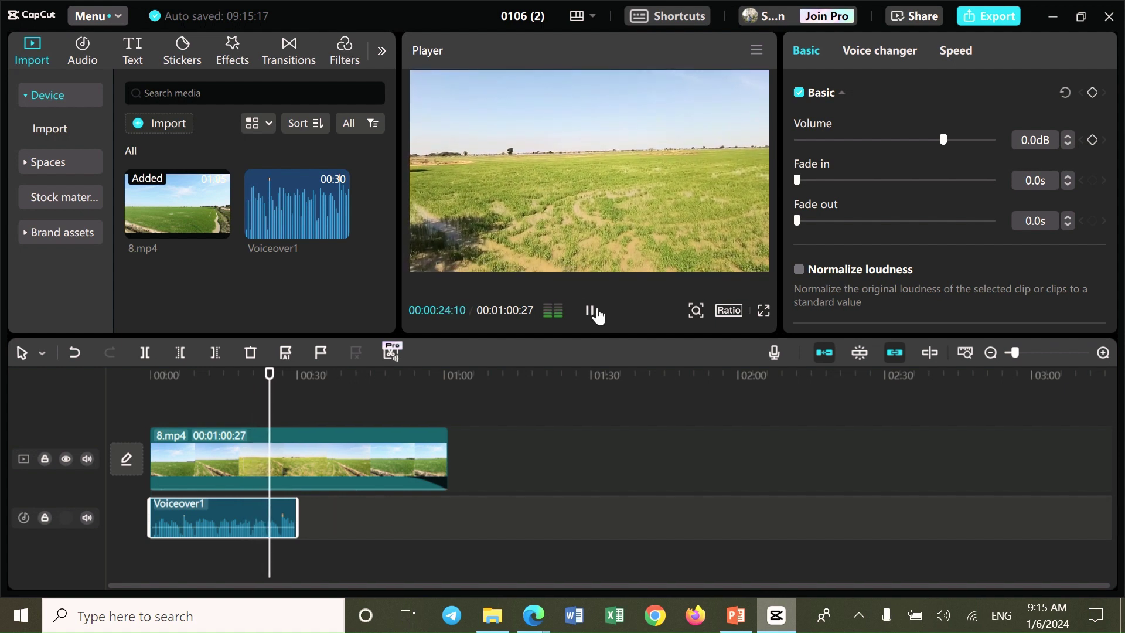
pyautogui.click(592, 313)
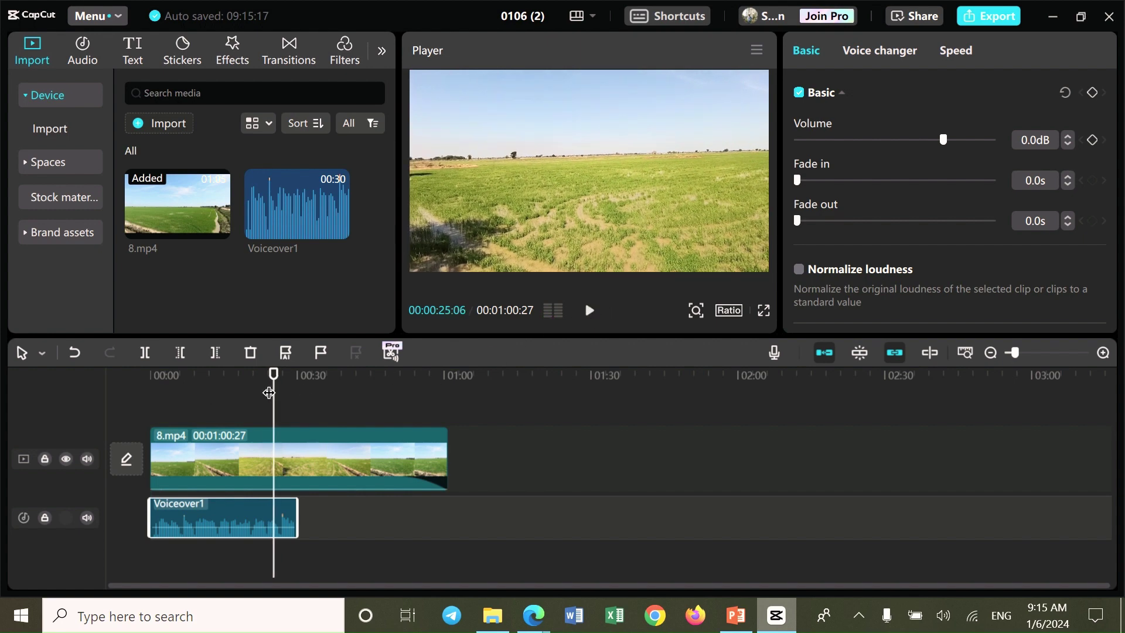
# Try the Church voice filter on the voiceover with a playback from about 00:00:07:07
pyautogui.moveTo(275, 389); pyautogui.dragTo(187, 405)
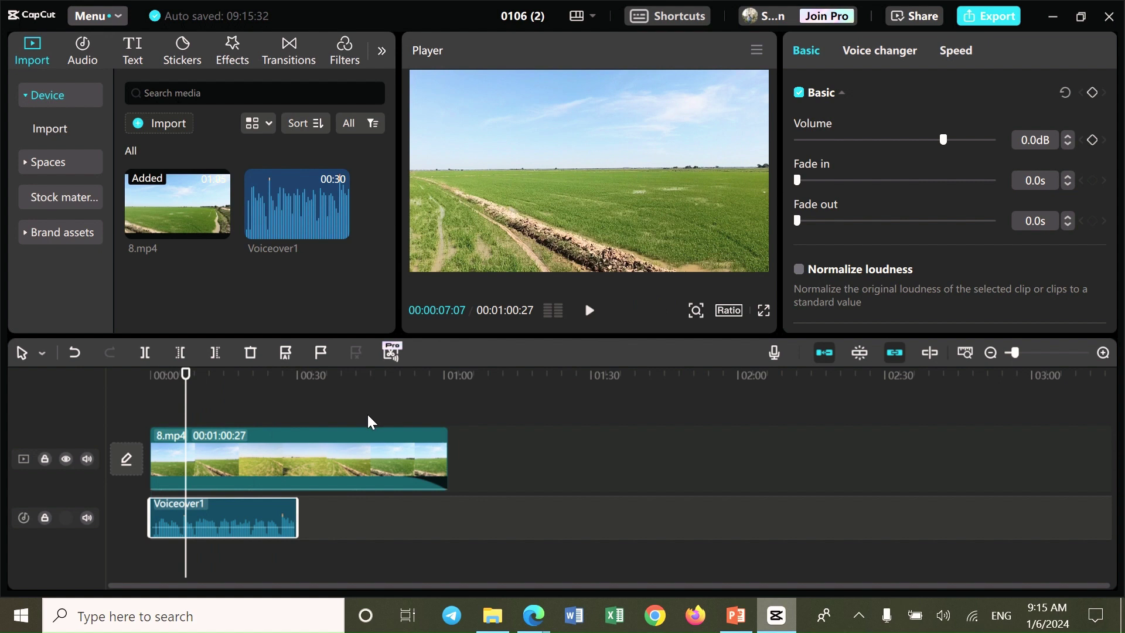
pyautogui.click(873, 52)
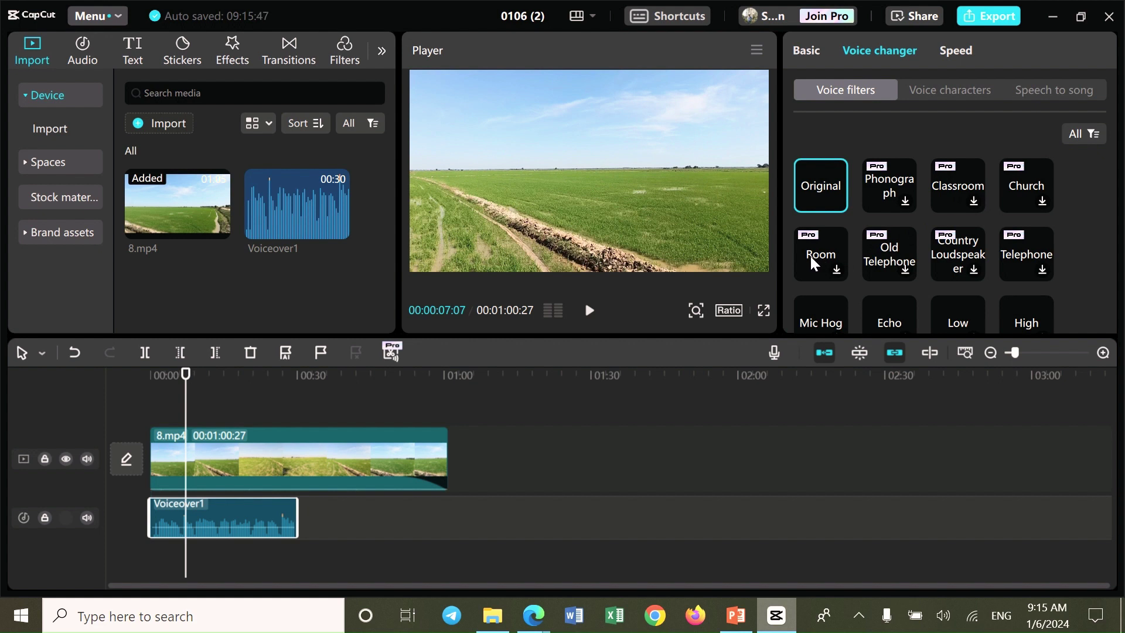
pyautogui.click(1021, 181)
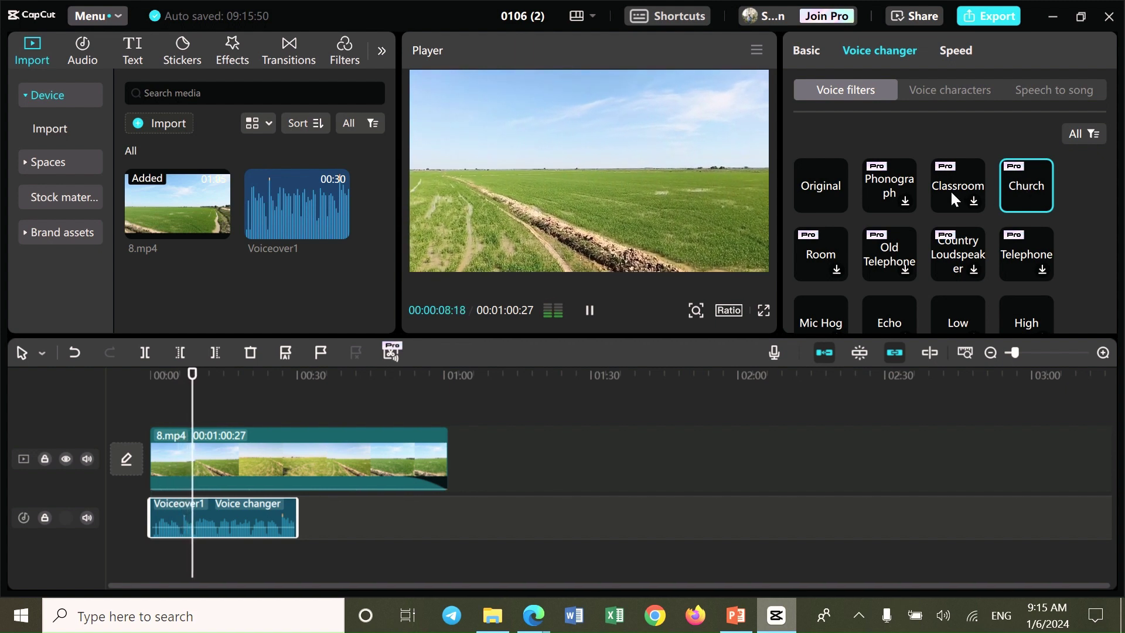
pyautogui.click(590, 311)
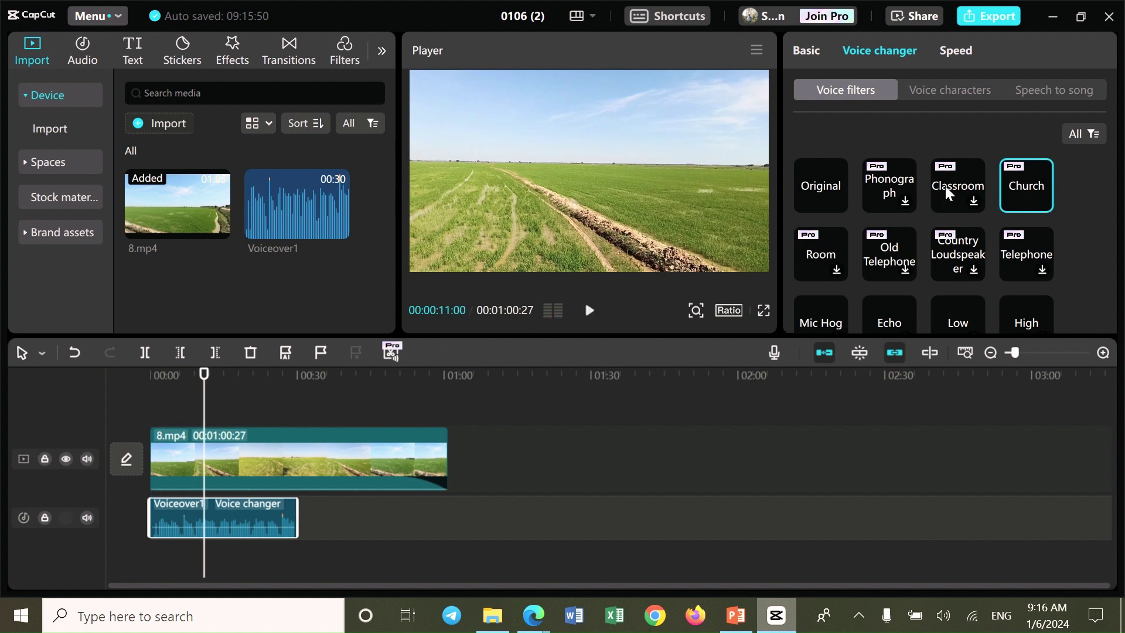
# Apply the Electronic voice filter to the voiceover and play a short portion up to about 00:00:11:23
pyautogui.scroll(-3, 962, 226)
pyautogui.scroll(1, 962, 228)
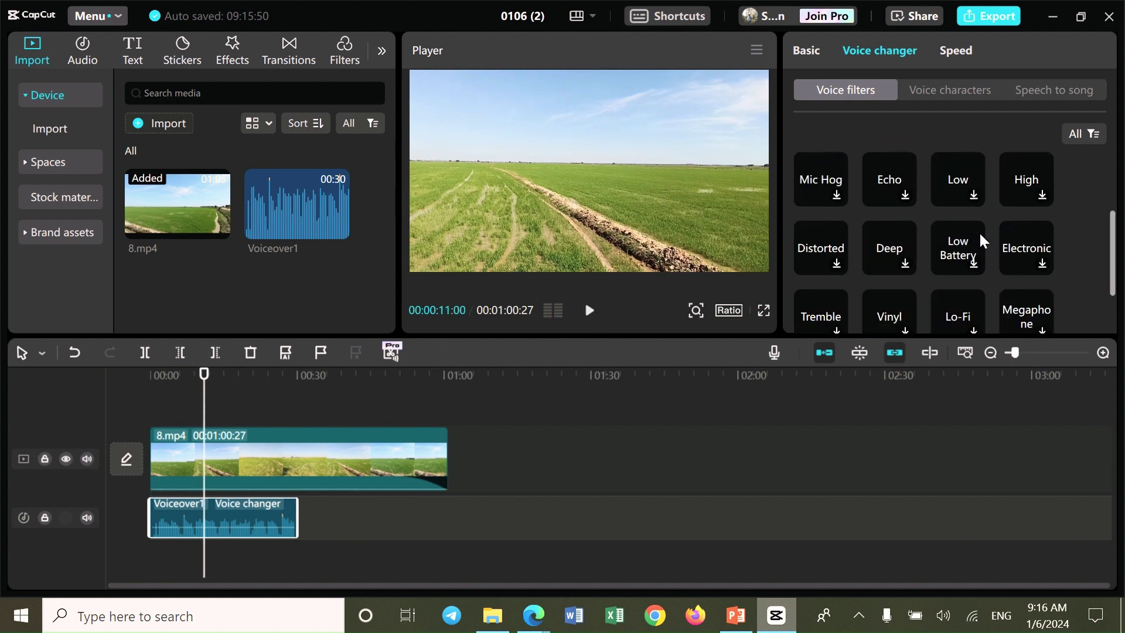
pyautogui.click(1025, 248)
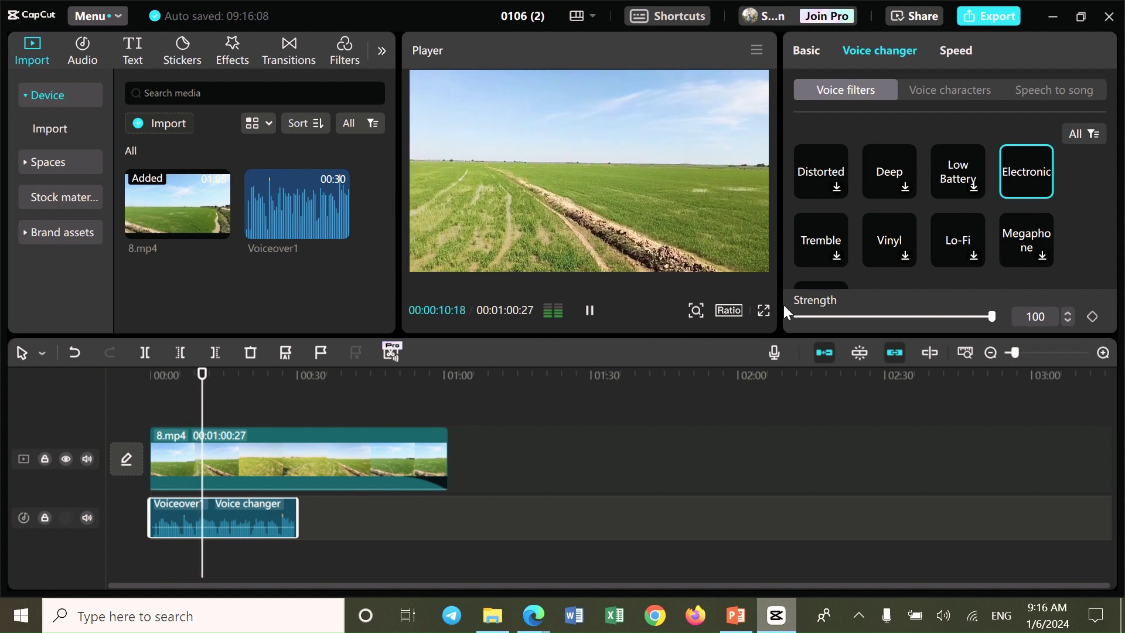
pyautogui.click(590, 312)
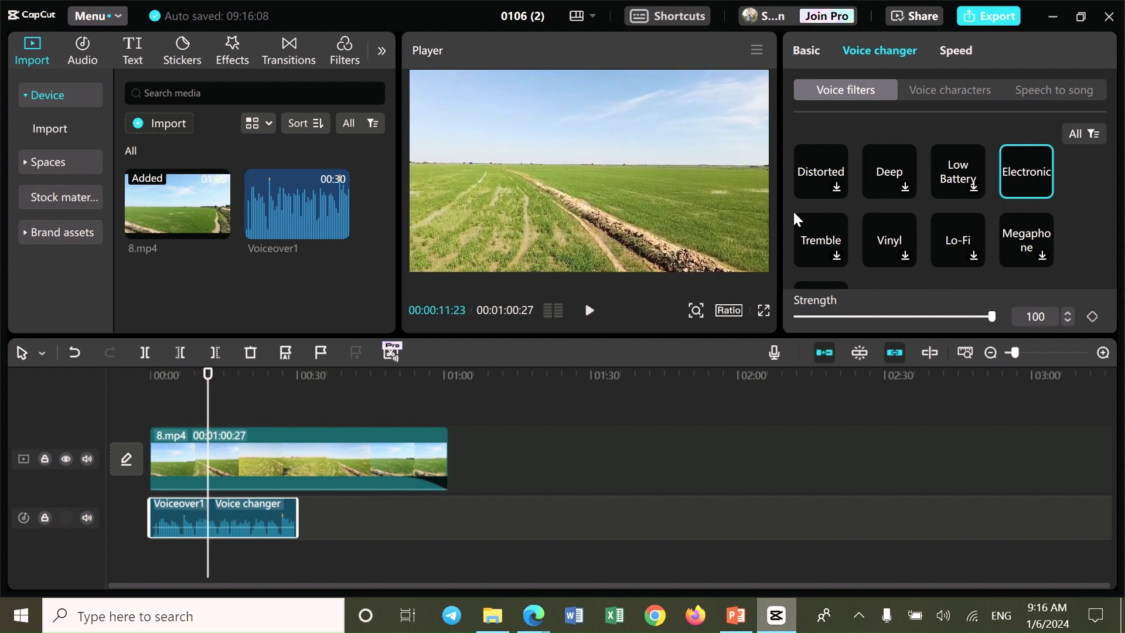
# Try the voiceover at 1.4x speed with a playback from 00:00:00:00 to about 00:00:08:20
pyautogui.click(958, 51)
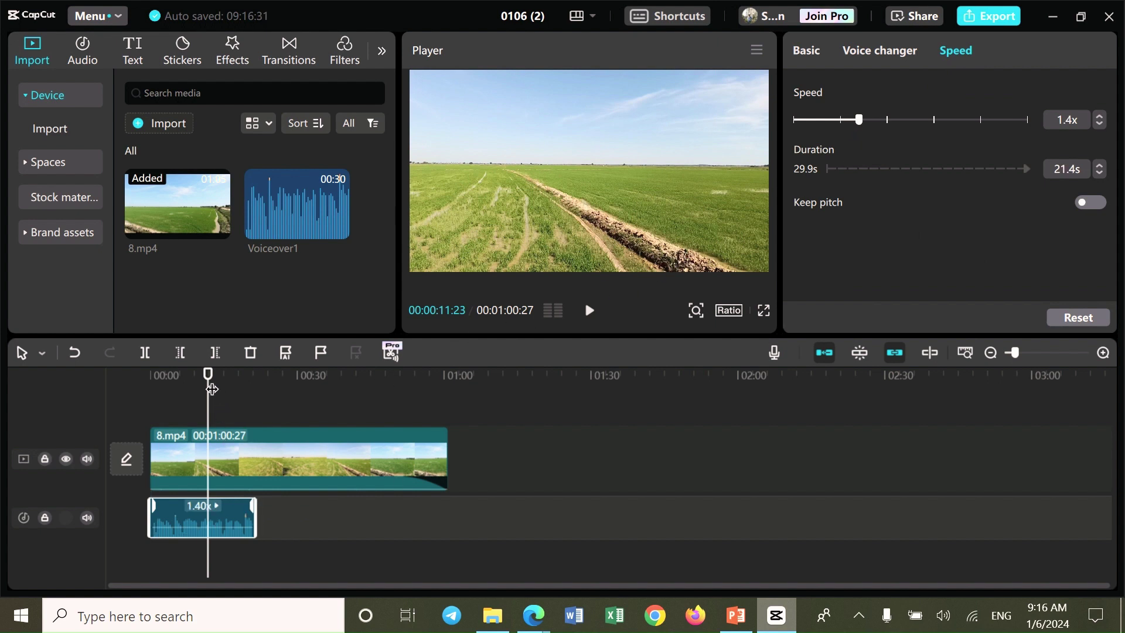
pyautogui.moveTo(209, 389); pyautogui.dragTo(149, 406)
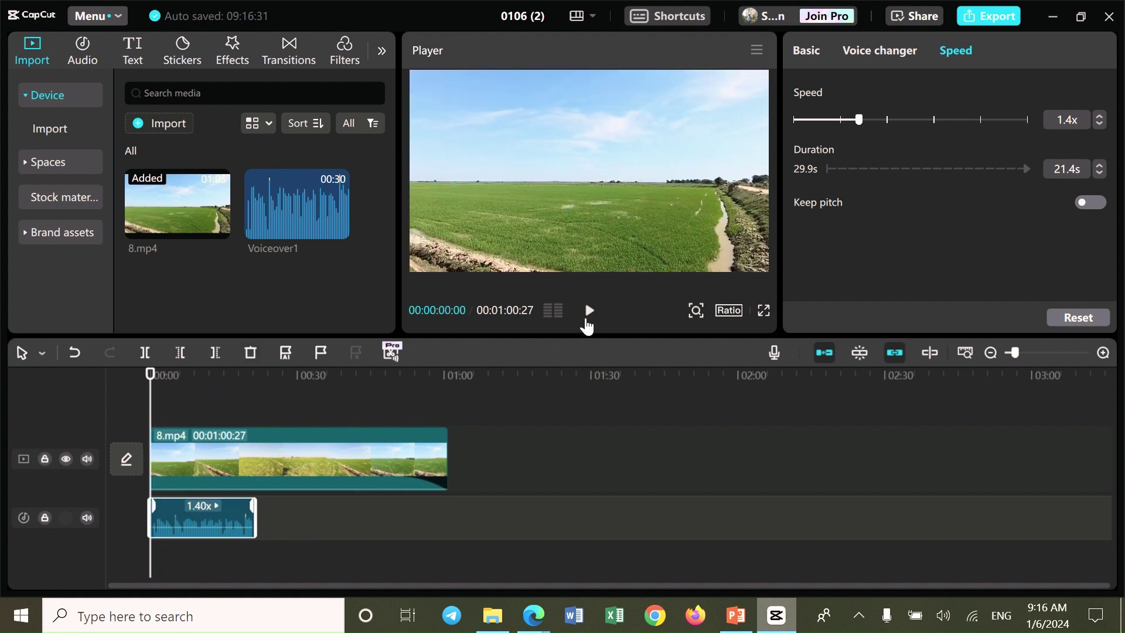
pyautogui.click(590, 316)
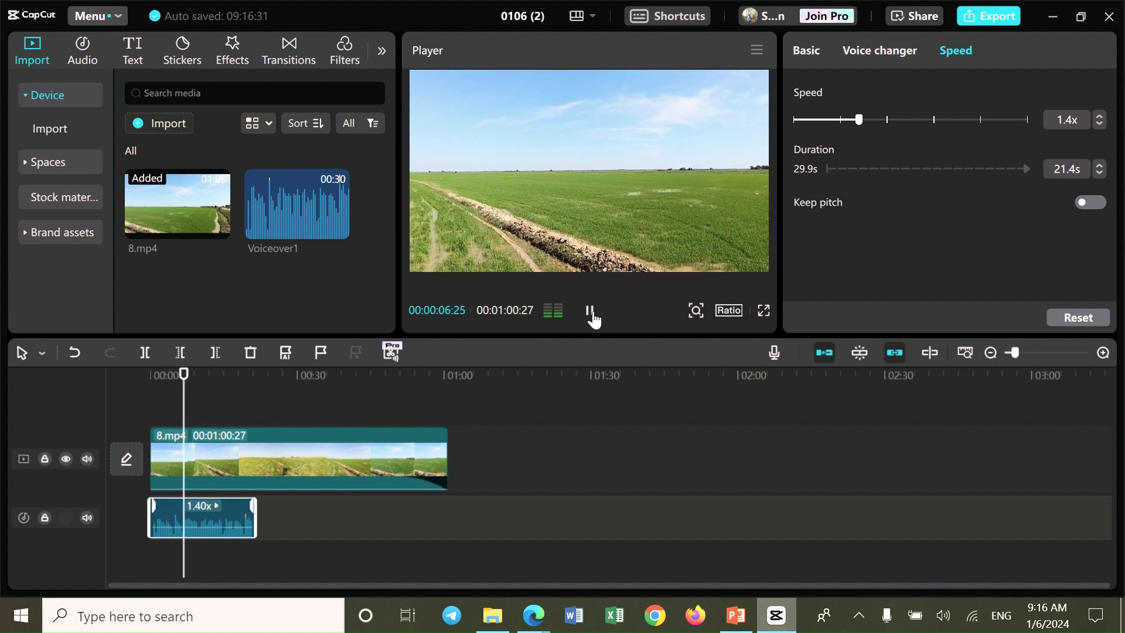
pyautogui.click(592, 315)
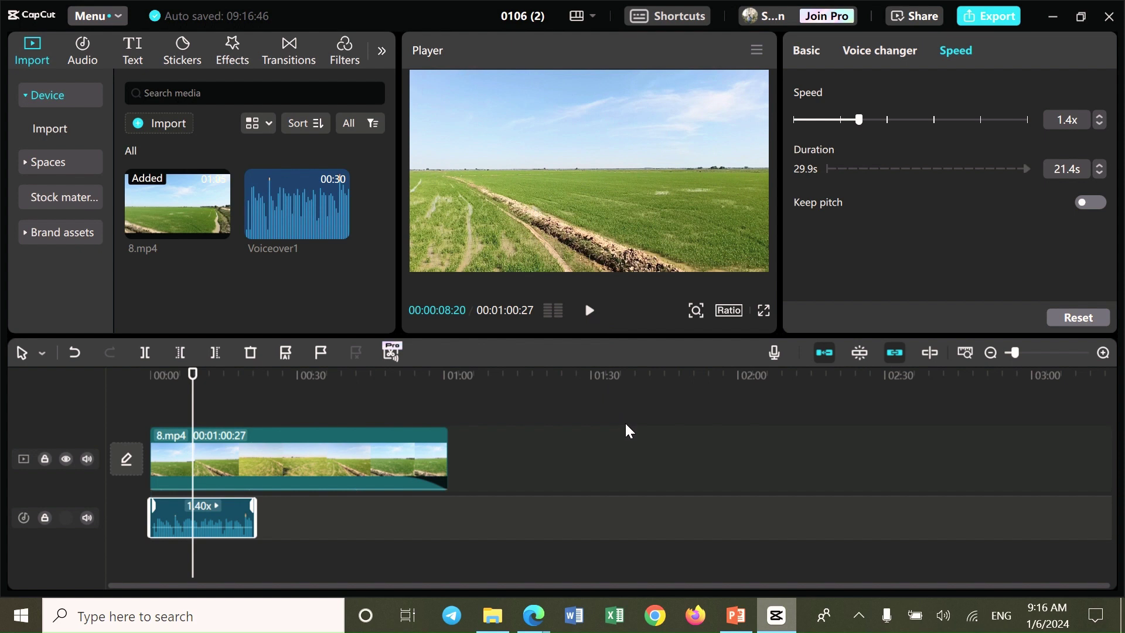
# Undo the voiceover's speed change and its earlier edits back to a timeline holding only 8.mp4
pyautogui.hotkey('ctrl', 'z')
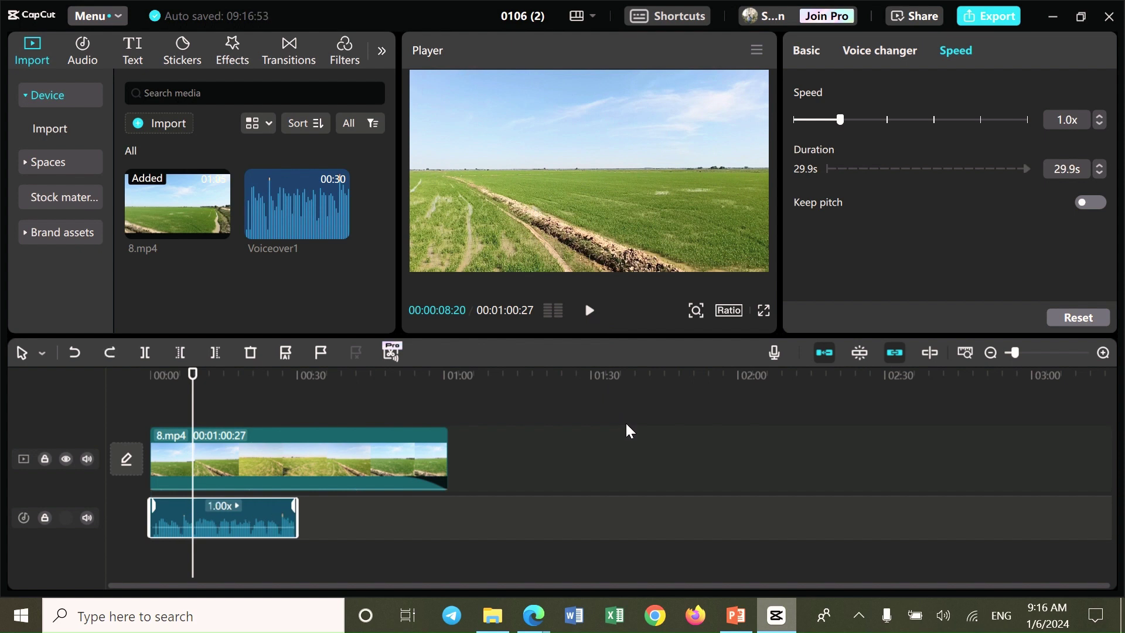
pyautogui.hotkey('ctrl', 'z')
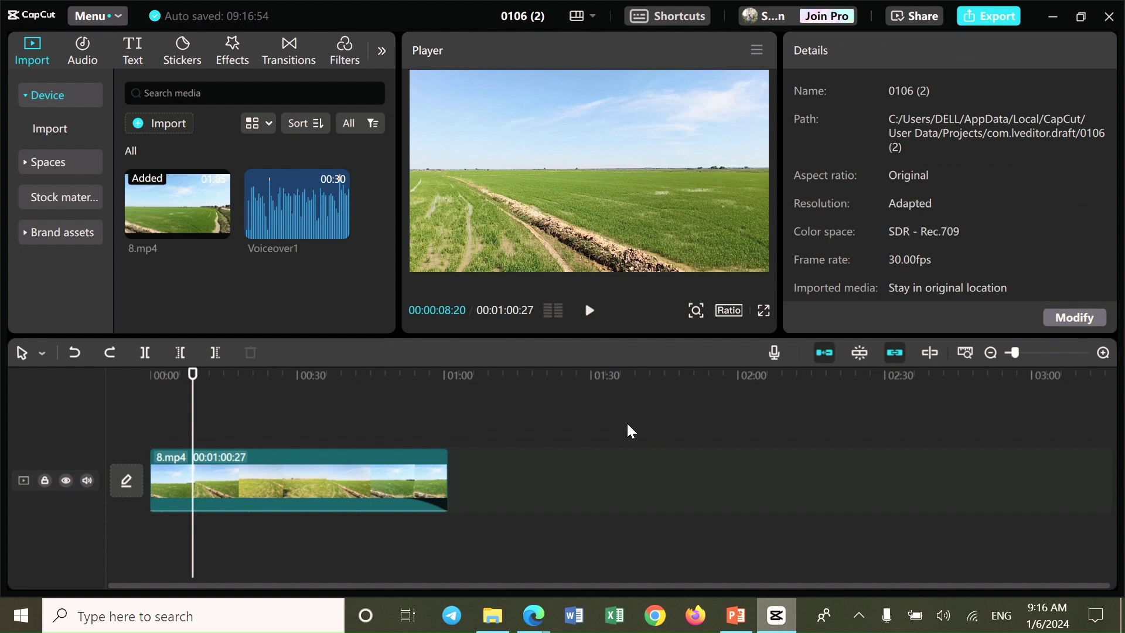
# Examine the standard speed settings and the entrance animations offered for the 8.mp4 clip
pyautogui.click(298, 480)
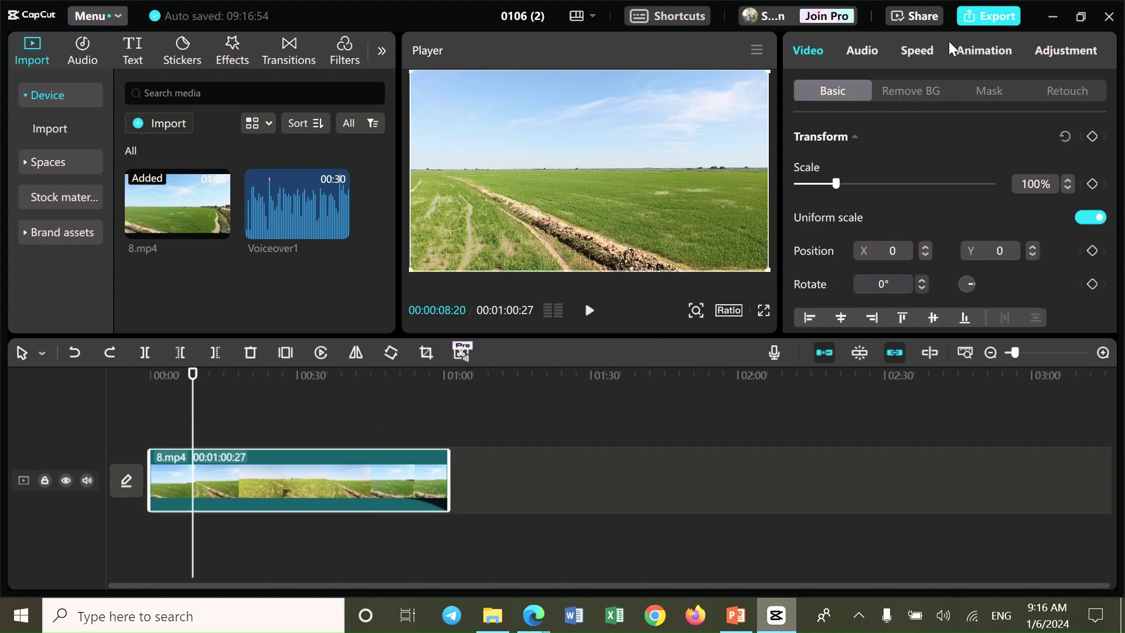
pyautogui.click(919, 51)
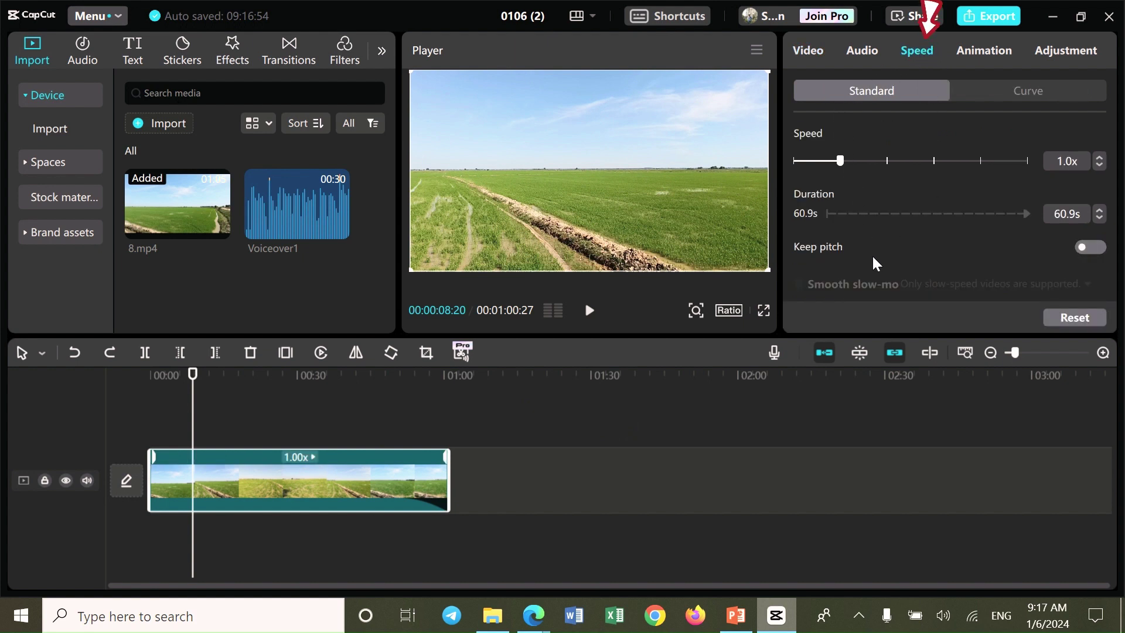
pyautogui.click(977, 54)
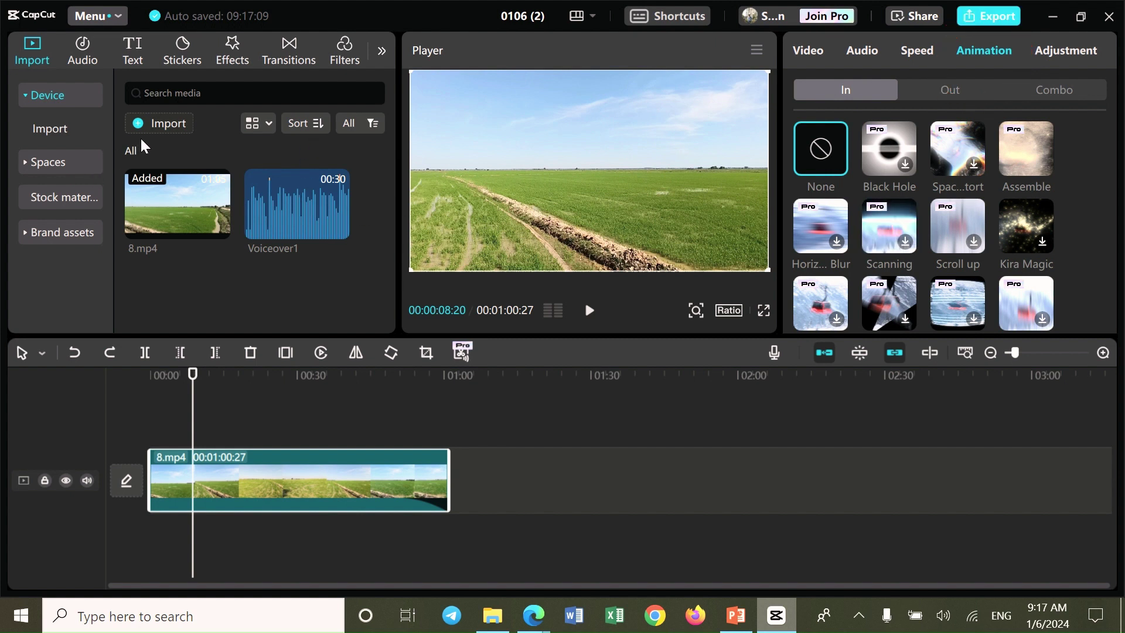
# Import the emblem JPG from the Desktop and place it on a new track above 8.mp4, near the playhead
pyautogui.click(160, 124)
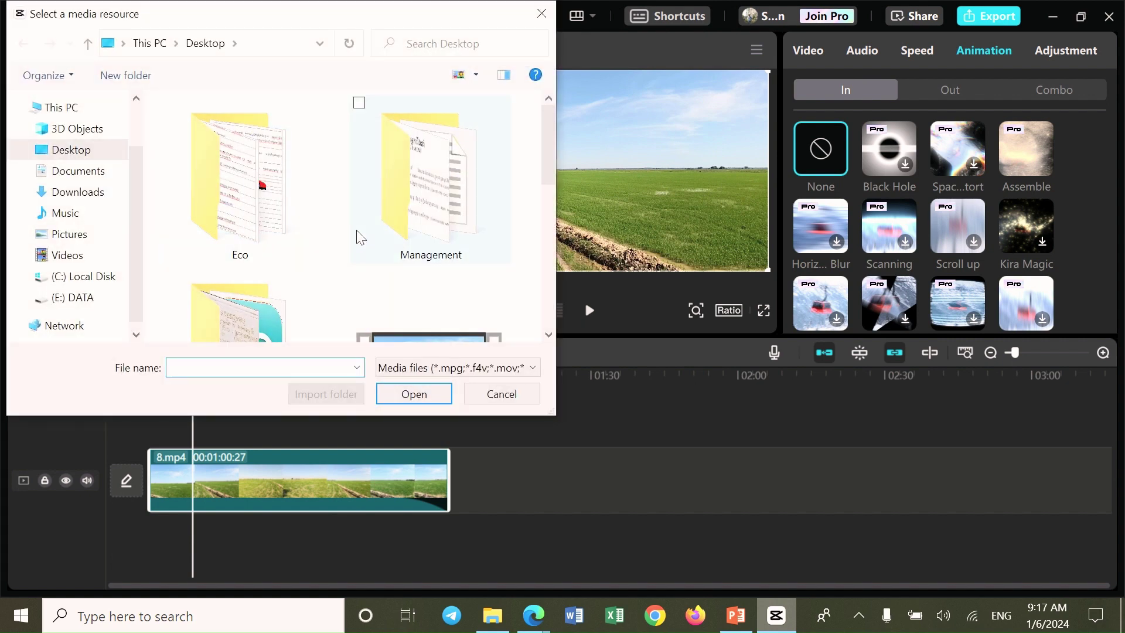
pyautogui.scroll(-5, 359, 238)
pyautogui.scroll(4, 360, 238)
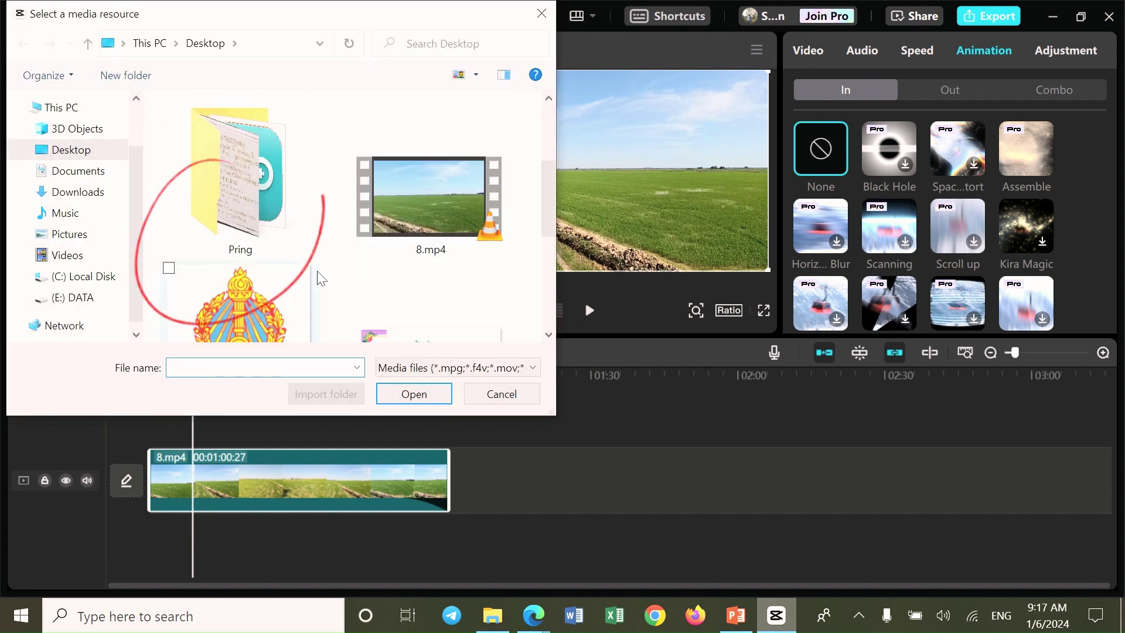
pyautogui.click(238, 314)
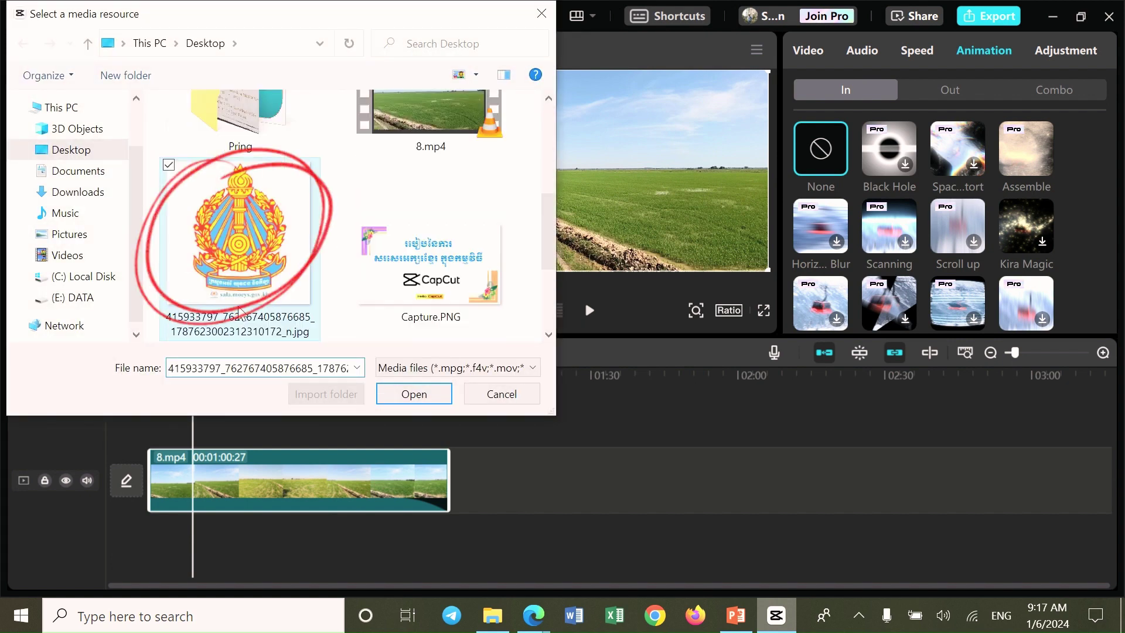
pyautogui.click(422, 396)
pyautogui.moveTo(203, 284)
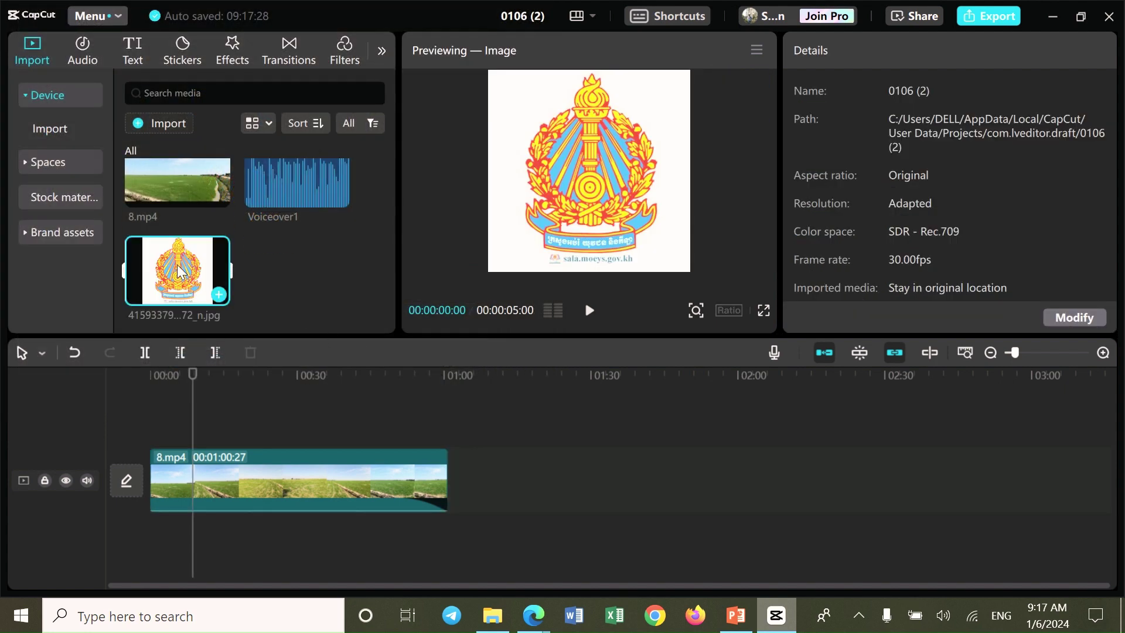
pyautogui.moveTo(179, 271); pyautogui.dragTo(188, 428)
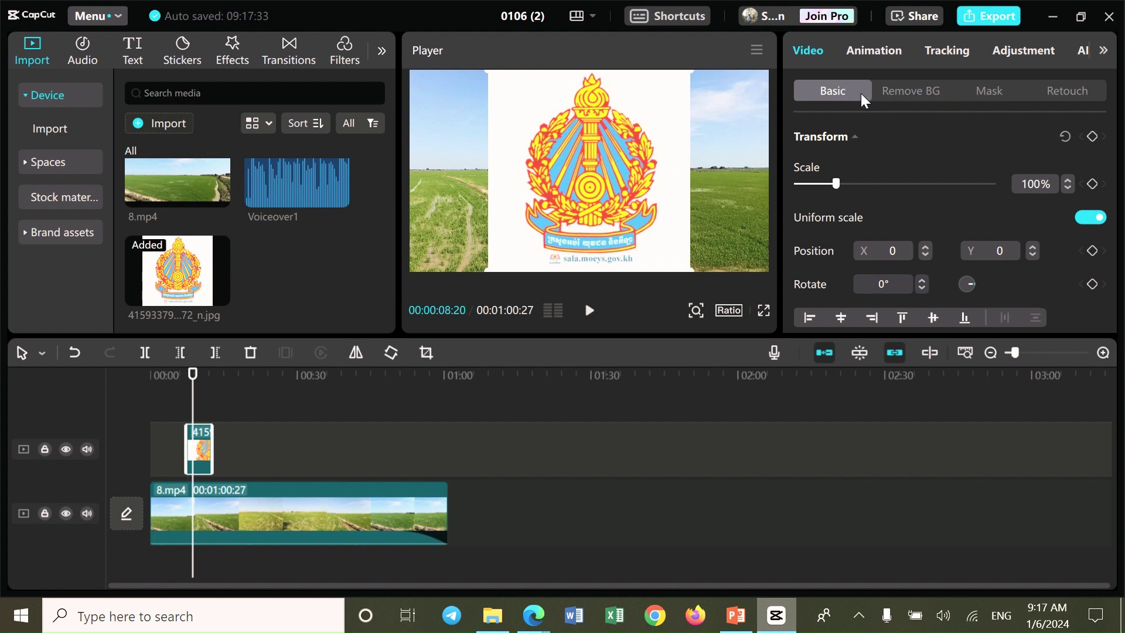
# Remove the emblem image's white background with Chroma key, picking white and setting the intensity to 99
pyautogui.click(912, 92)
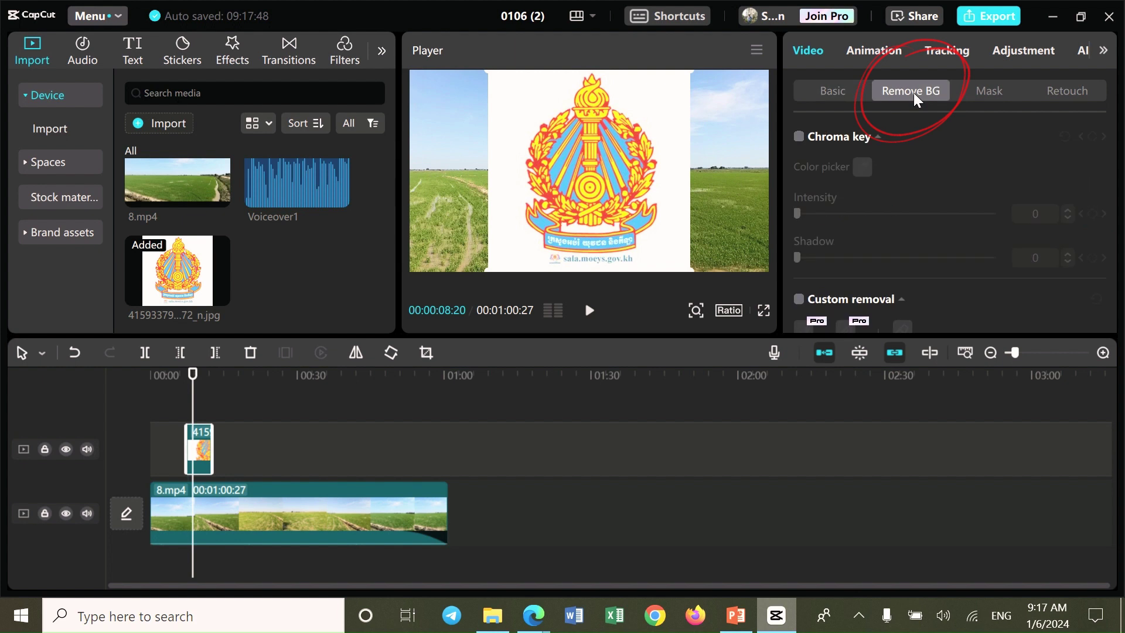
pyautogui.click(800, 138)
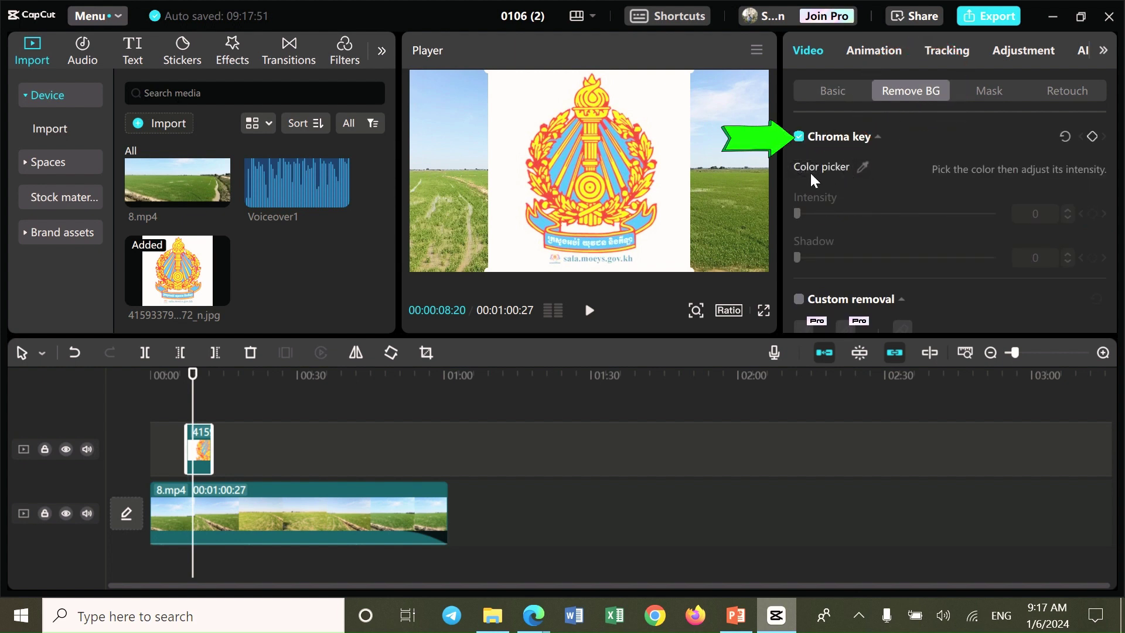
pyautogui.click(856, 170)
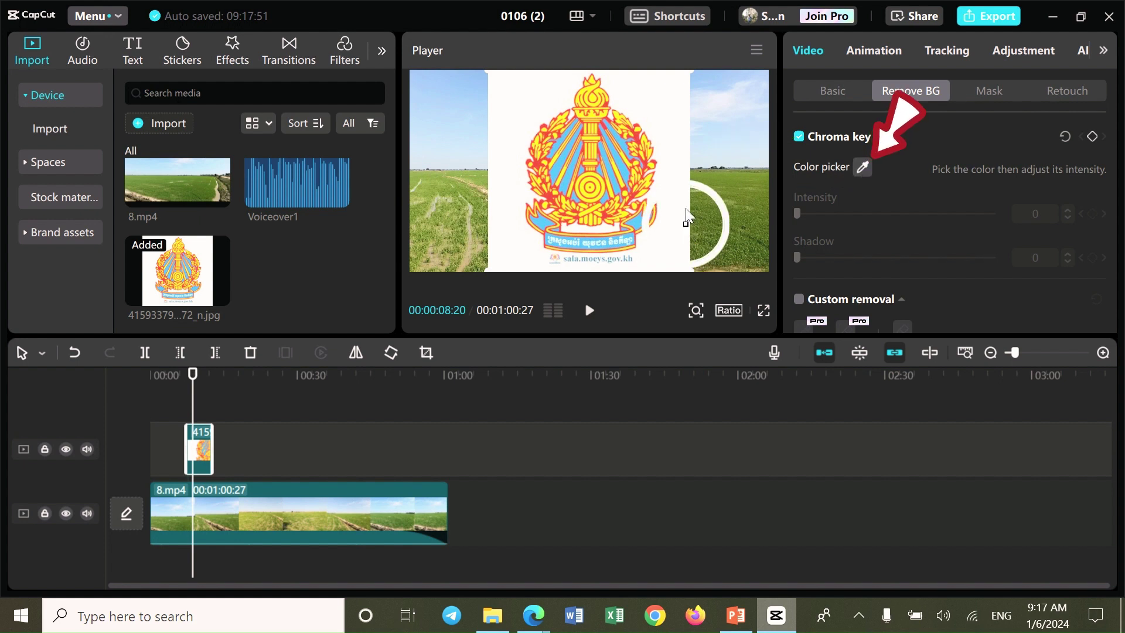
pyautogui.click(681, 95)
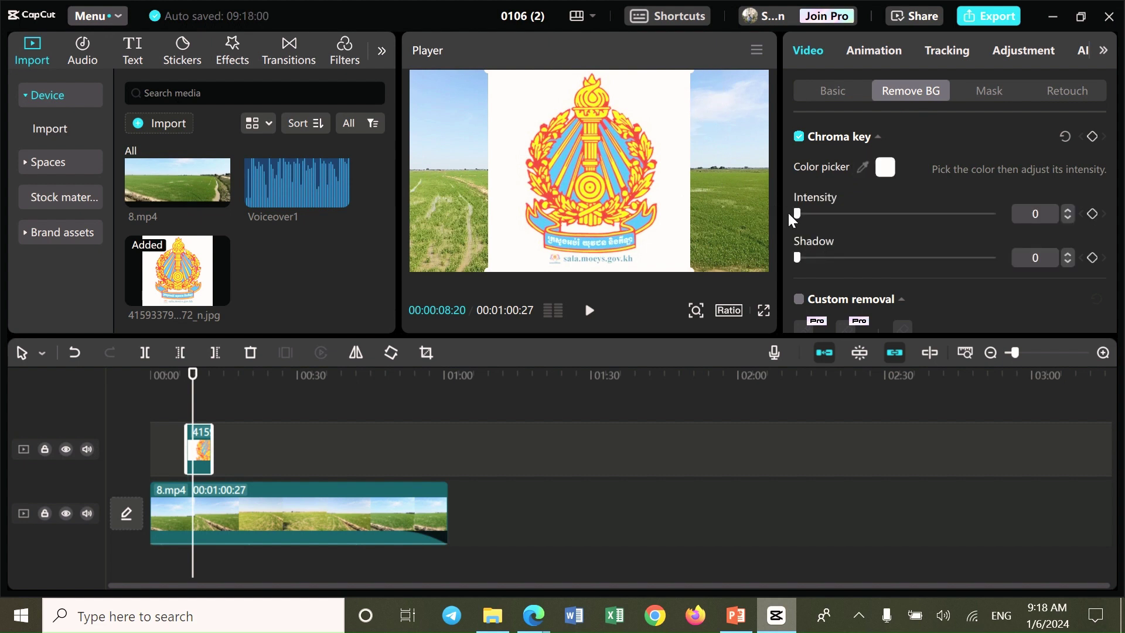
pyautogui.moveTo(796, 214); pyautogui.dragTo(990, 216)
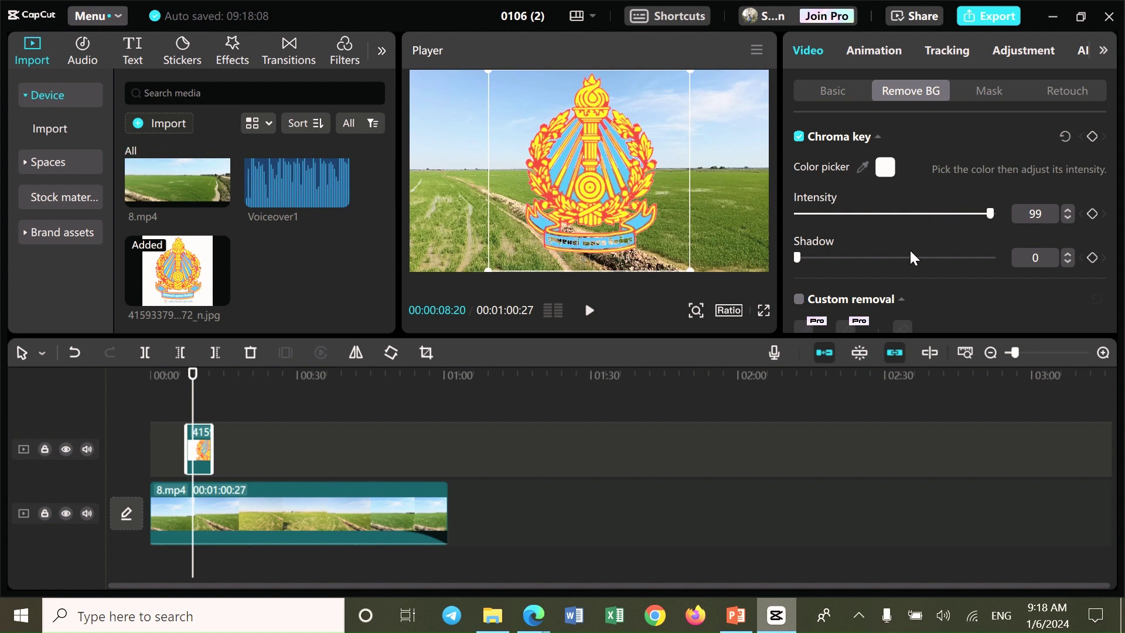
# Scale the emblem to 25% and move it to the video frame's lower-right corner, at X 1650, Y -810
pyautogui.click(830, 96)
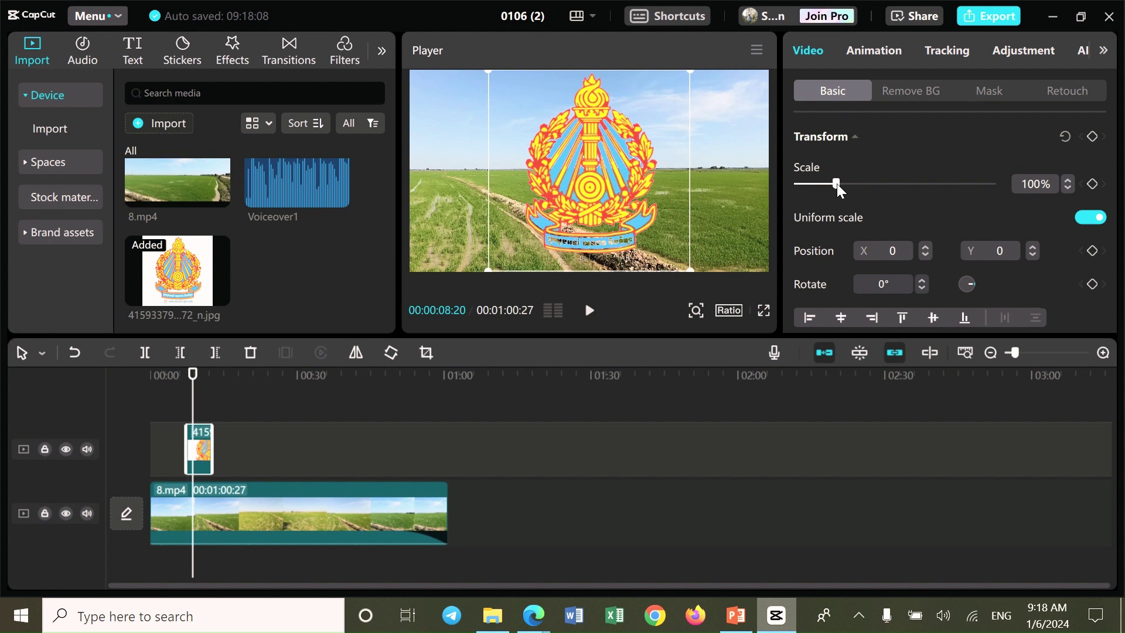
pyautogui.moveTo(838, 185); pyautogui.dragTo(810, 200)
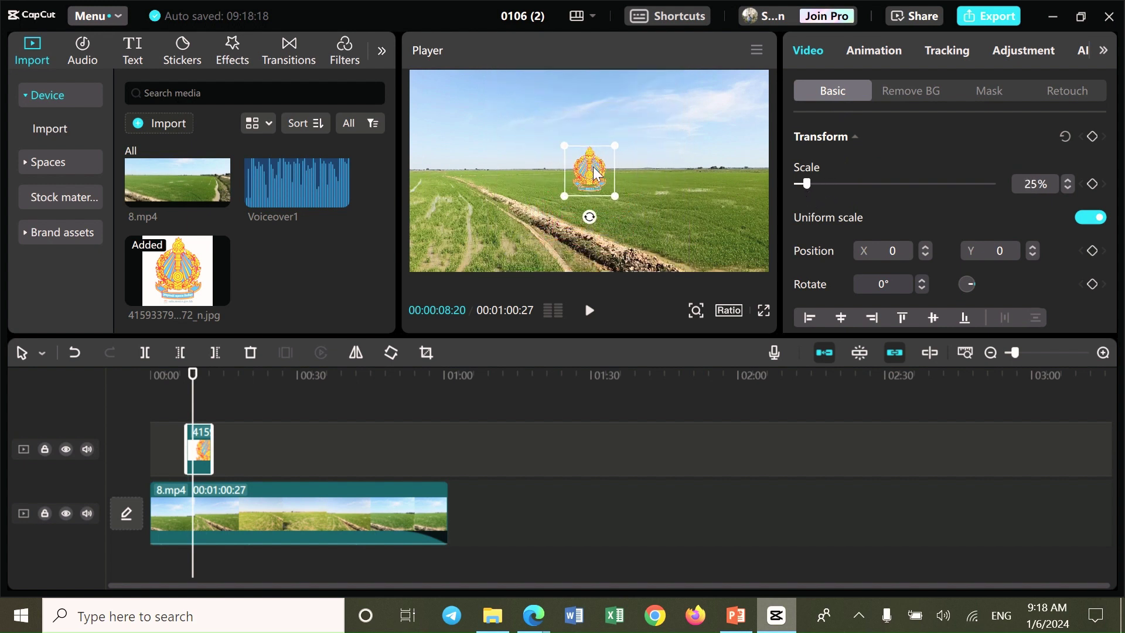
pyautogui.moveTo(590, 166); pyautogui.dragTo(747, 248)
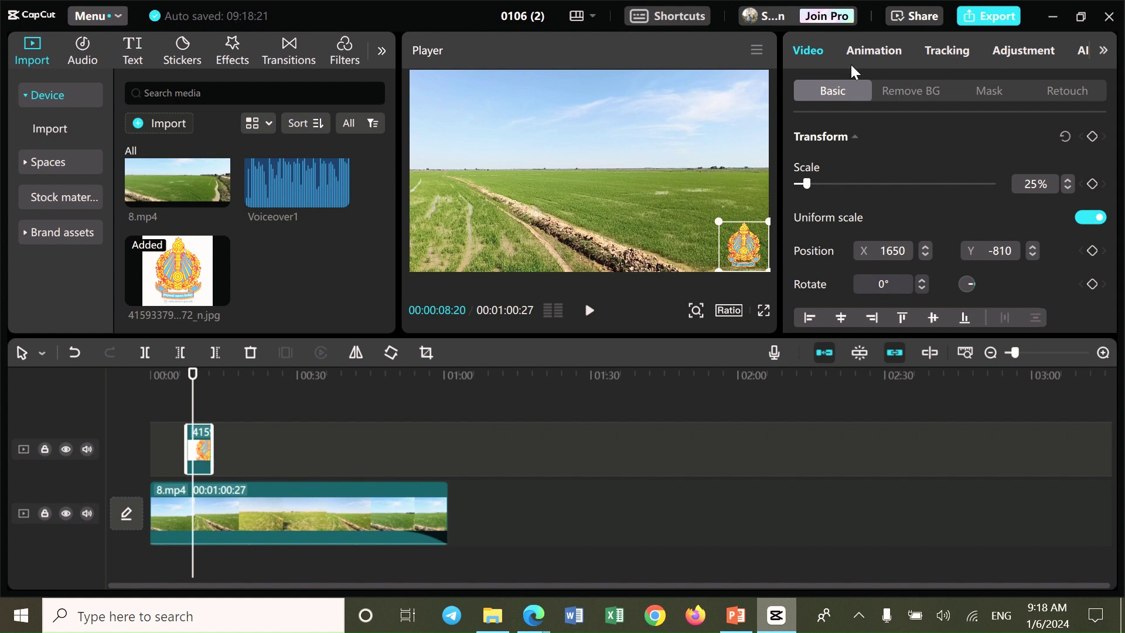
# Apply the Kira Magic entrance animation to the emblem overlay
pyautogui.click(234, 507)
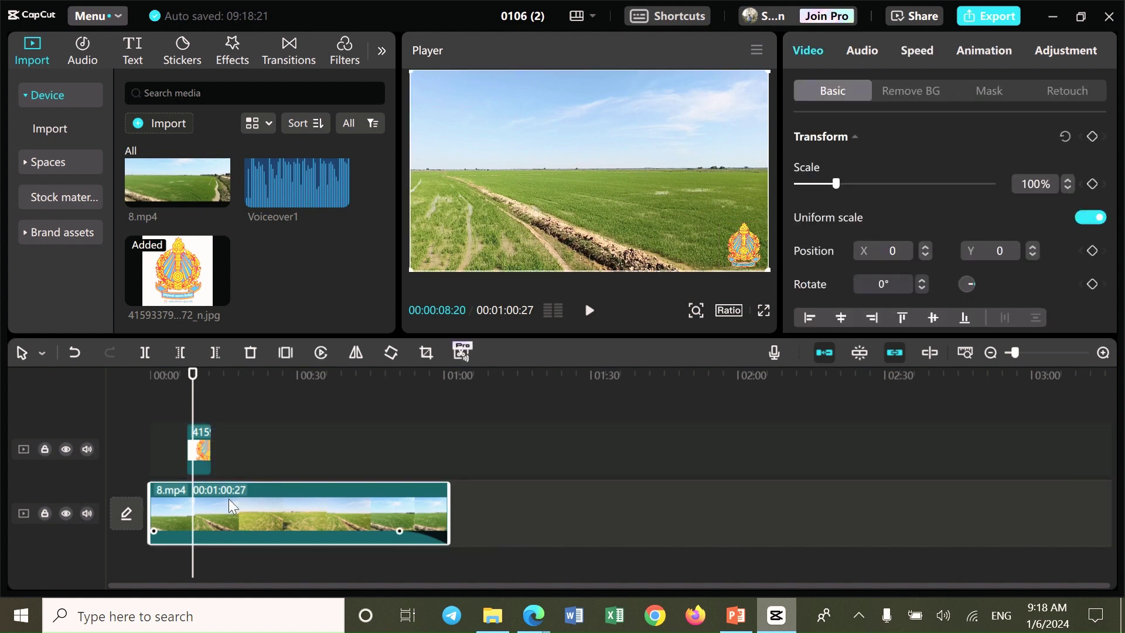
pyautogui.click(980, 49)
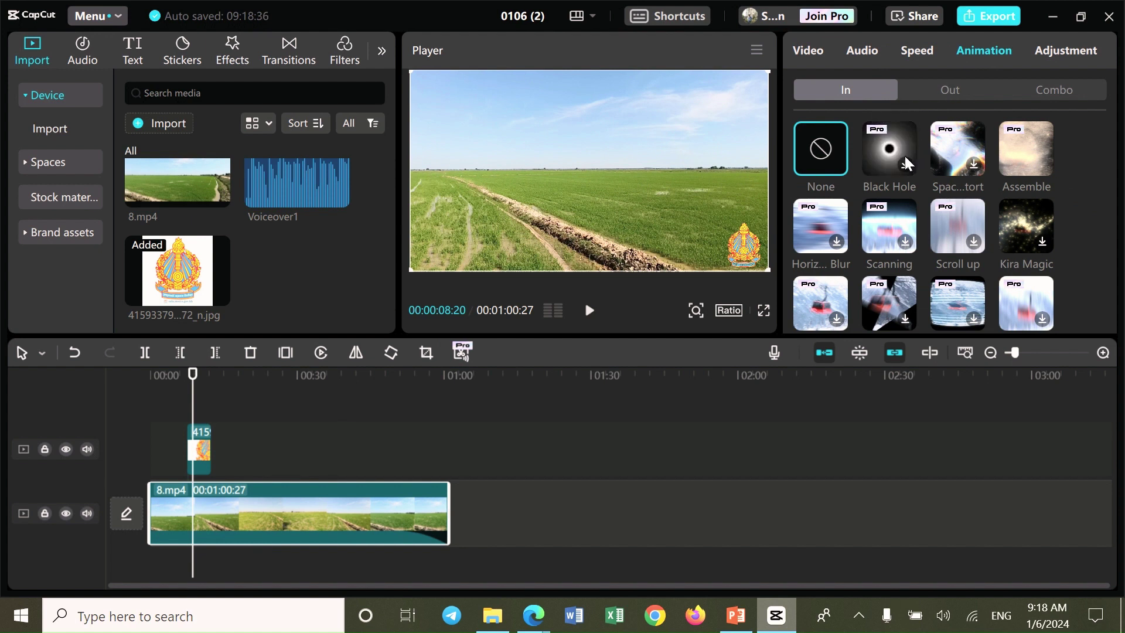
pyautogui.click(199, 462)
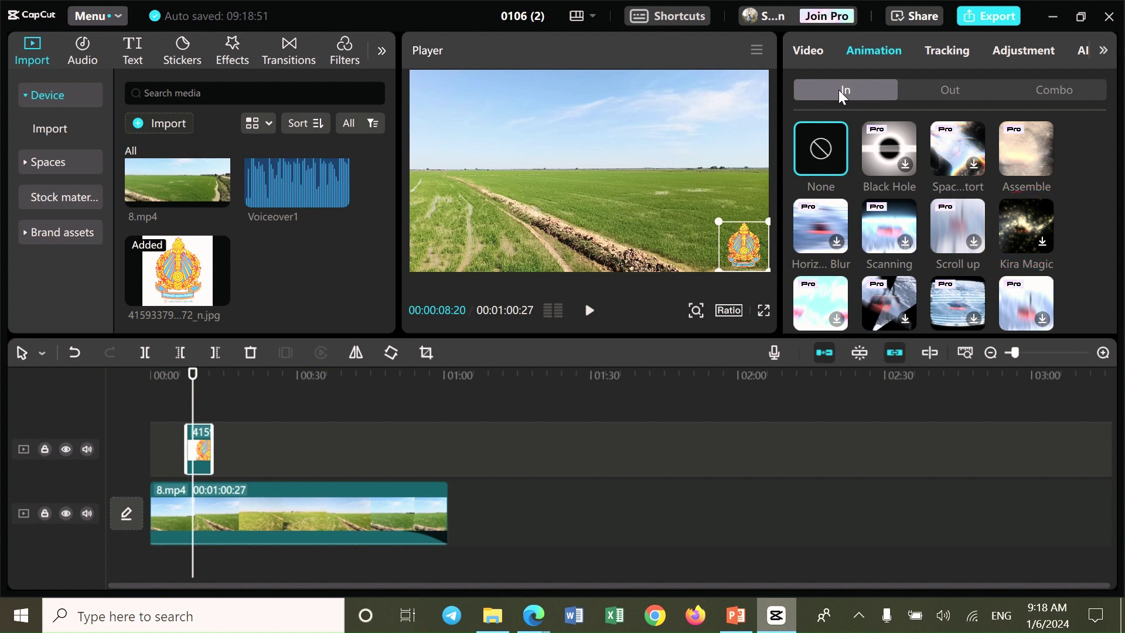
pyautogui.click(1021, 233)
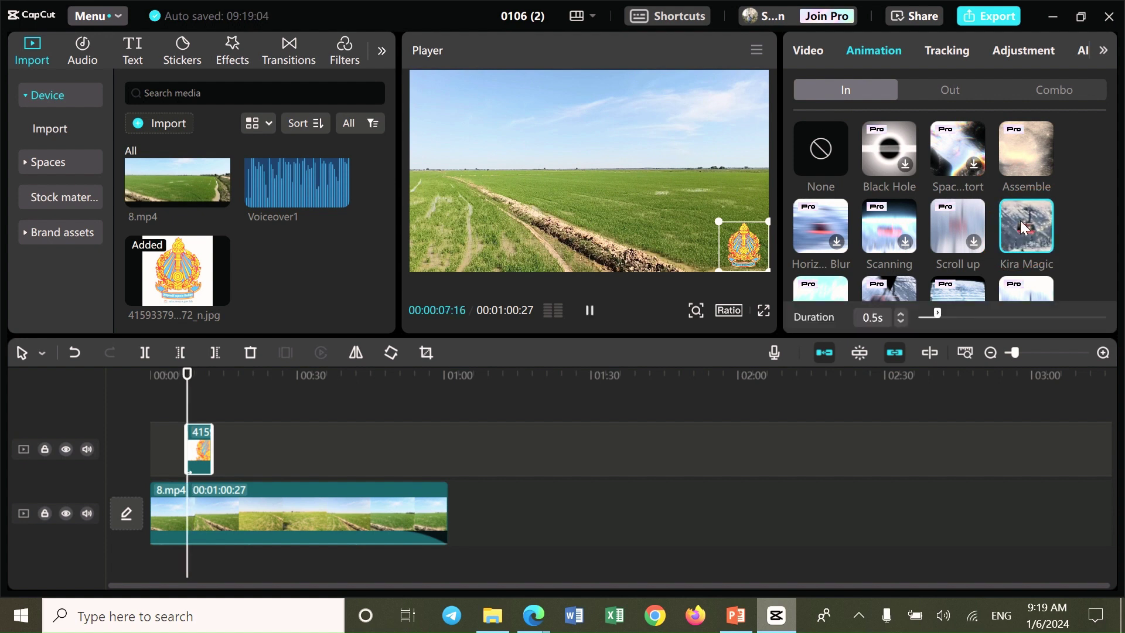
# Apply the Circle exit animation to the emblem overlay and preview it
pyautogui.click(943, 91)
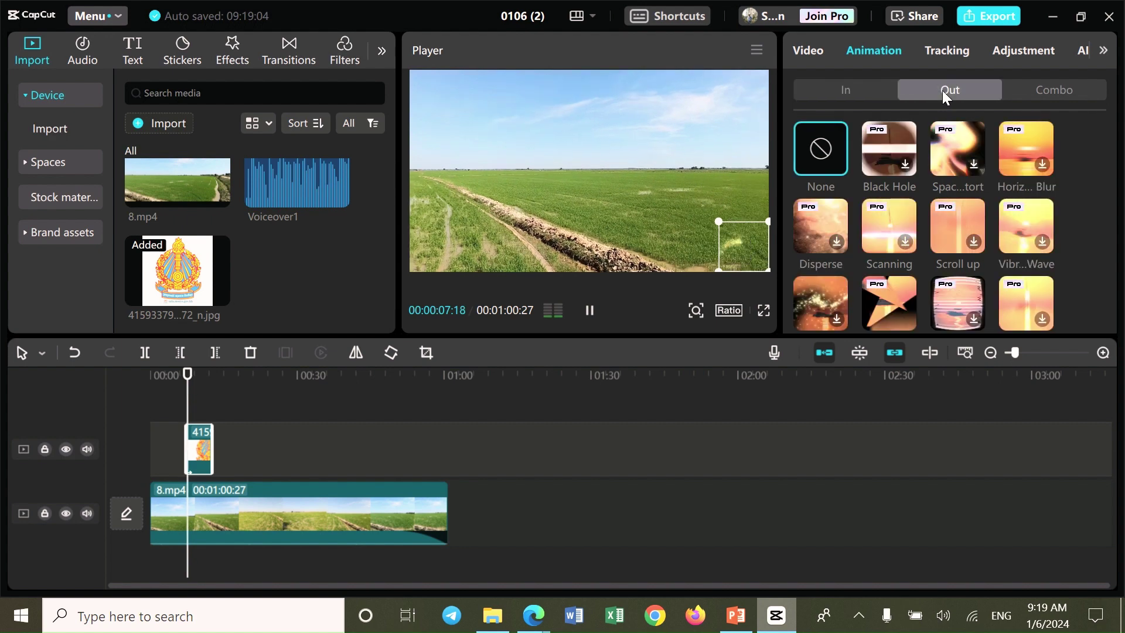
pyautogui.scroll(-8, 1003, 201)
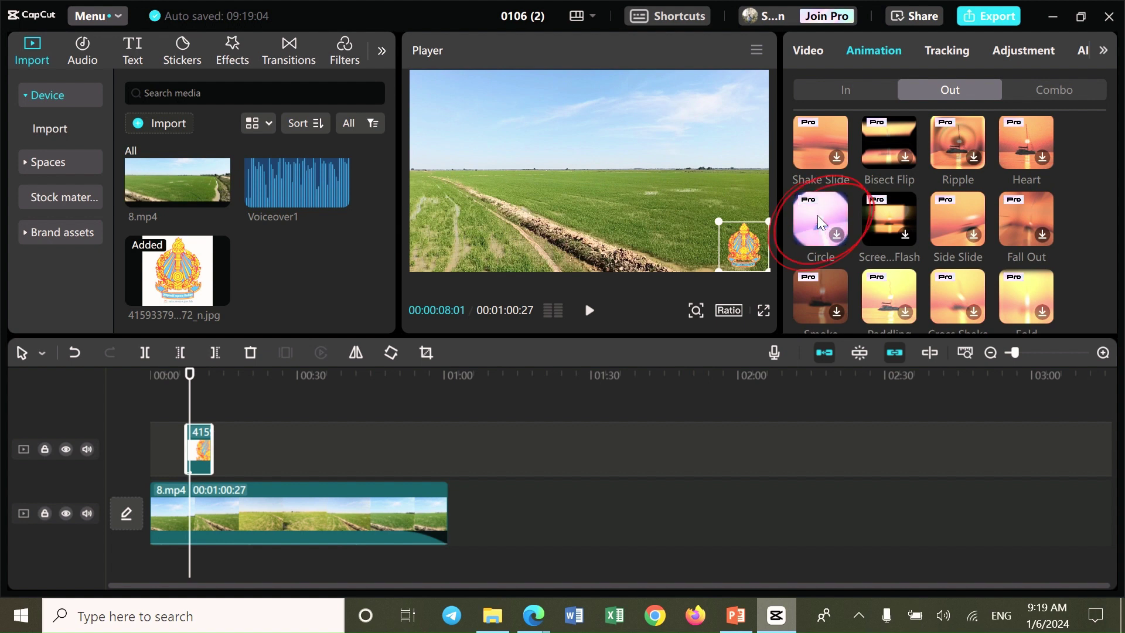
pyautogui.click(818, 216)
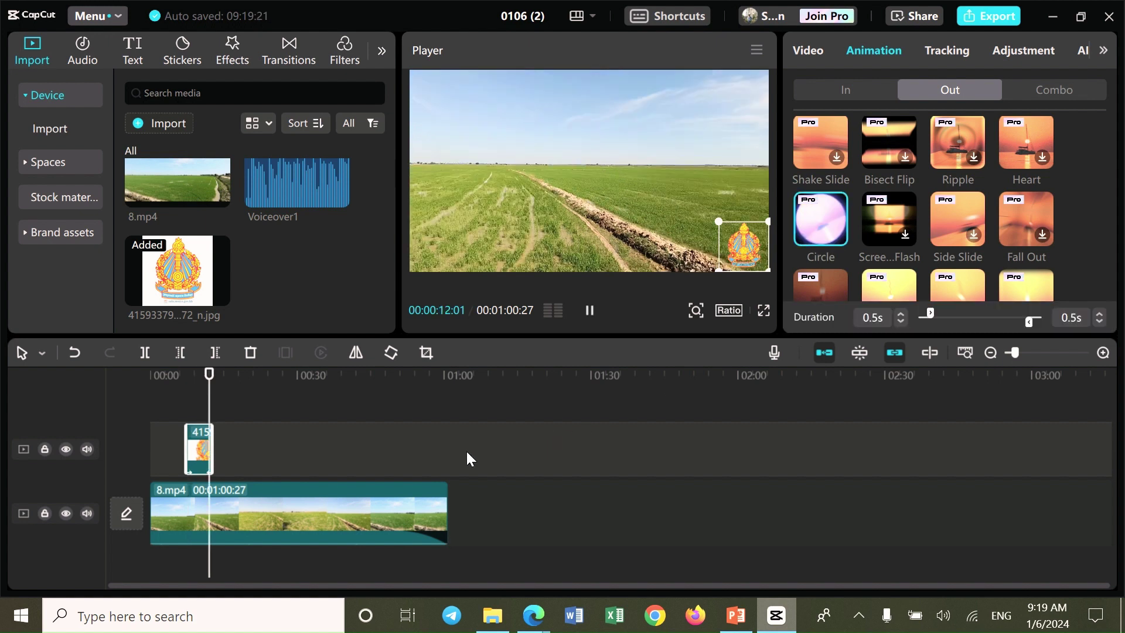
# Play the timeline from about 00:00:04:25 to 00:00:15:09 to check the emblem's entrance and exit animations
pyautogui.click(173, 403)
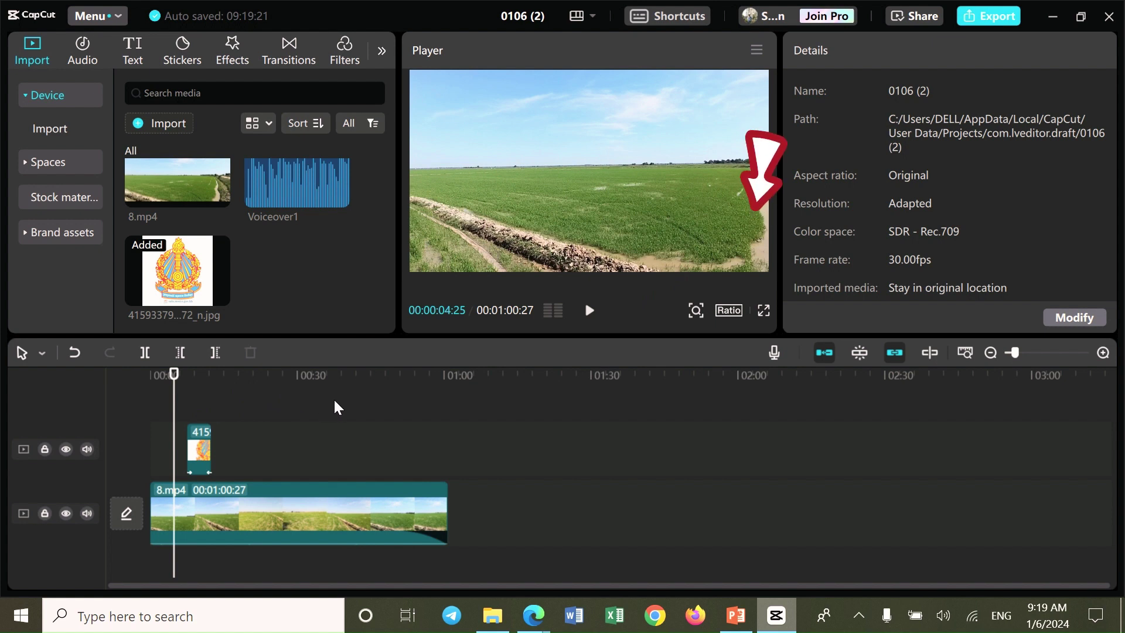
pyautogui.click(588, 314)
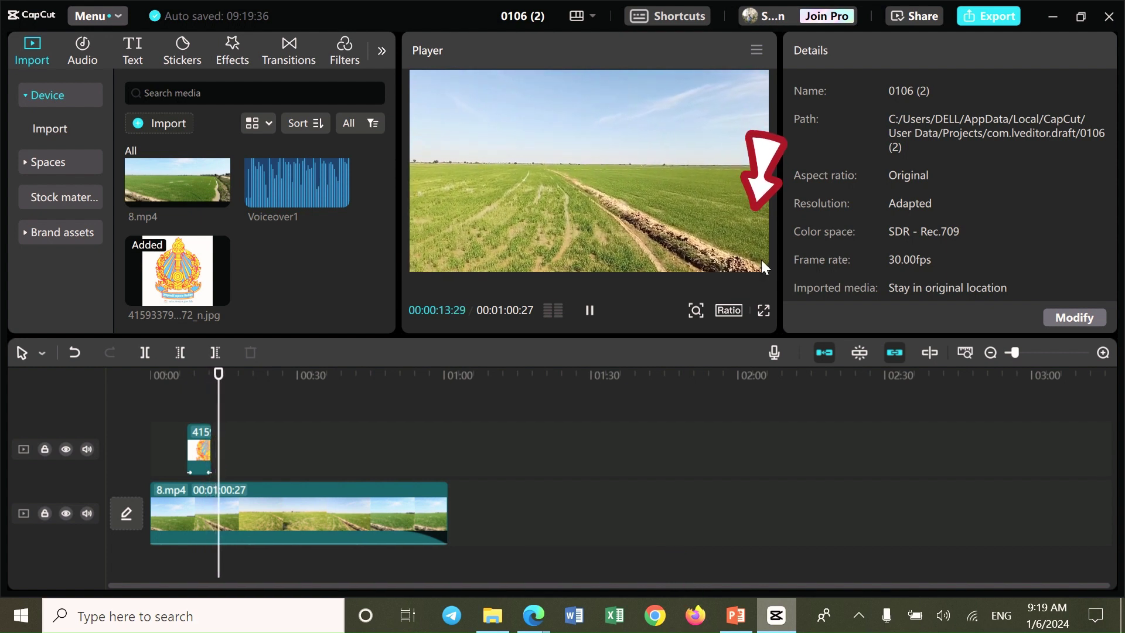
pyautogui.click(591, 311)
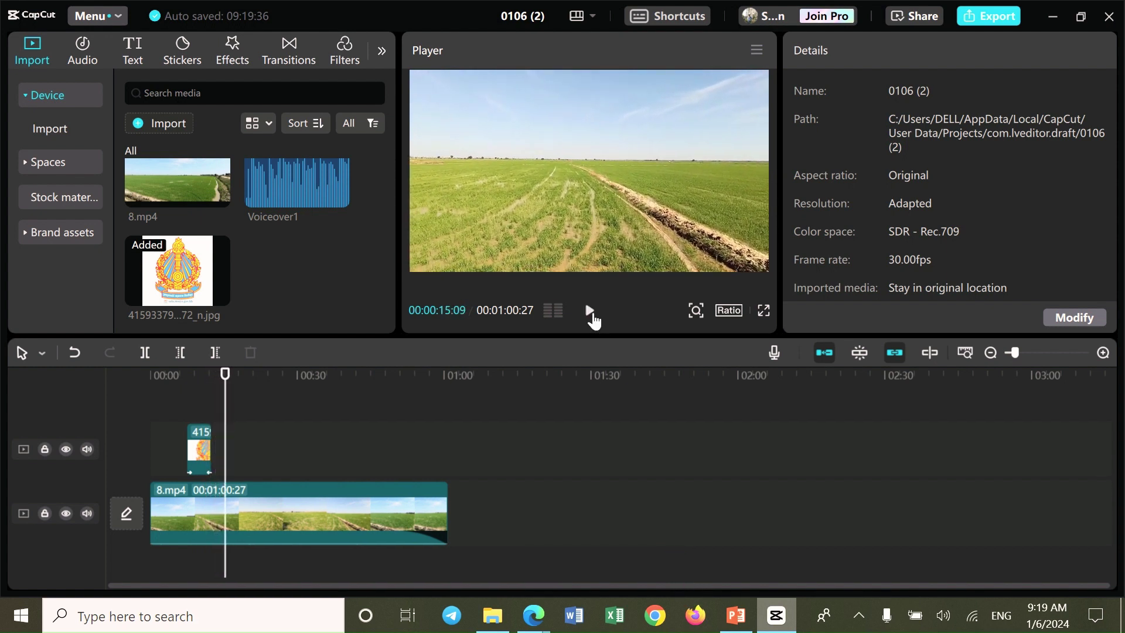
# Browse the exit and combo animations available for the 8.mp4 clip on the main track
pyautogui.click(182, 513)
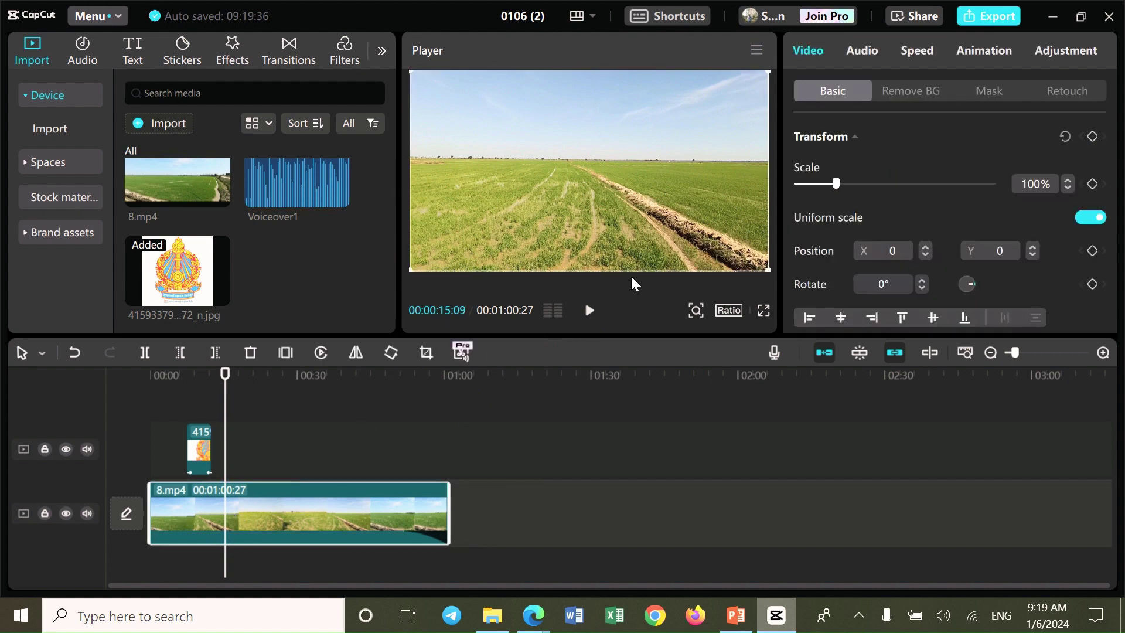
pyautogui.click(980, 50)
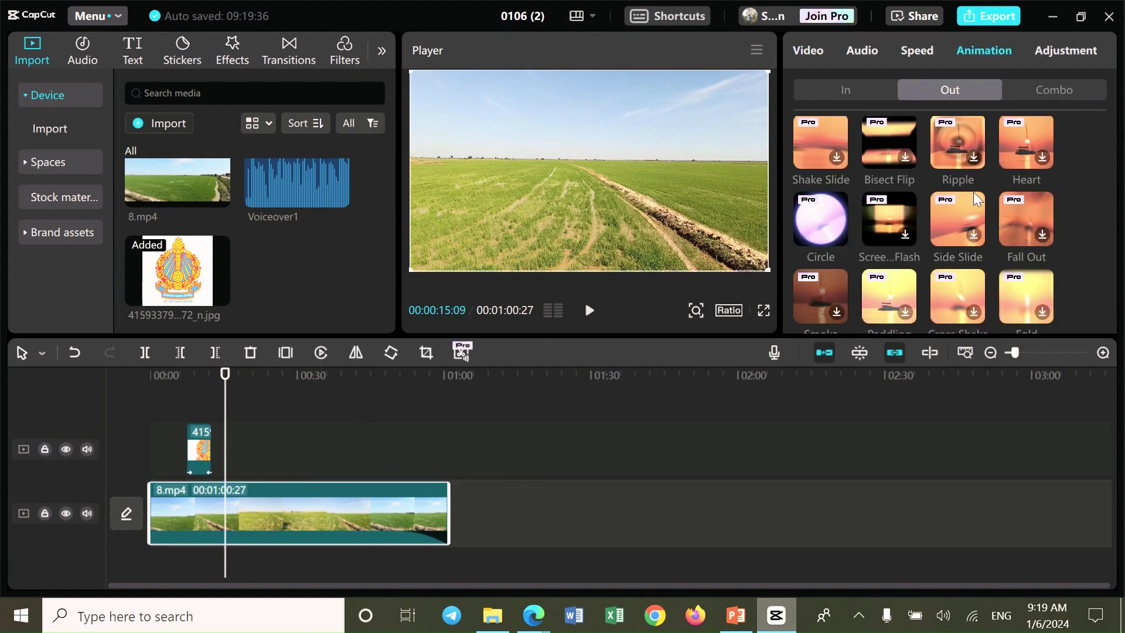
pyautogui.scroll(-10, 1062, 195)
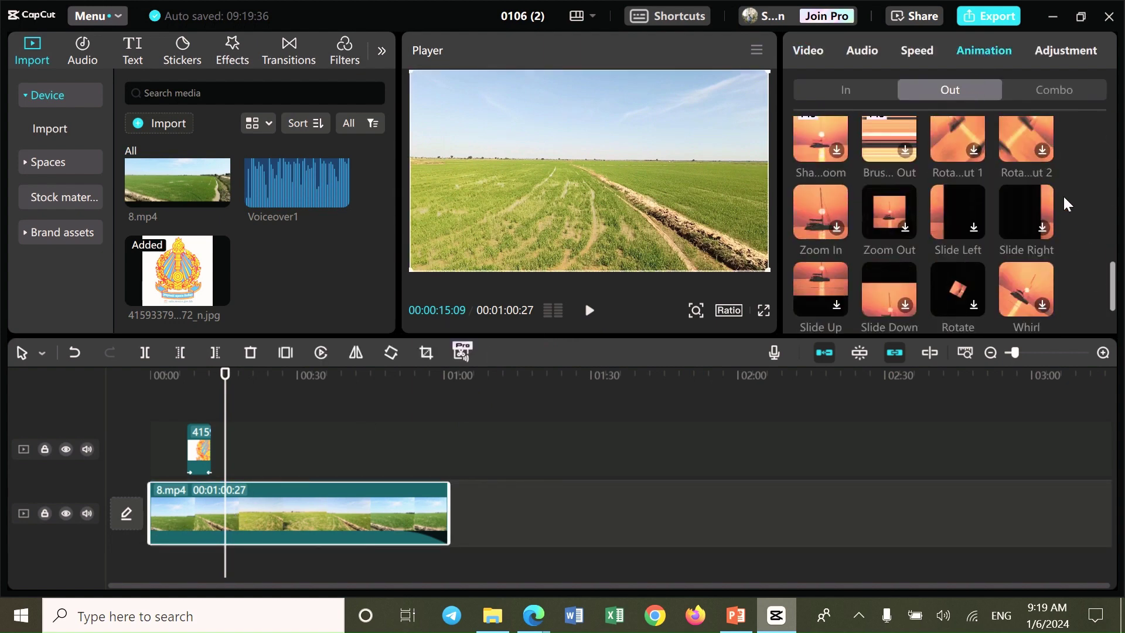
pyautogui.scroll(10, 1063, 195)
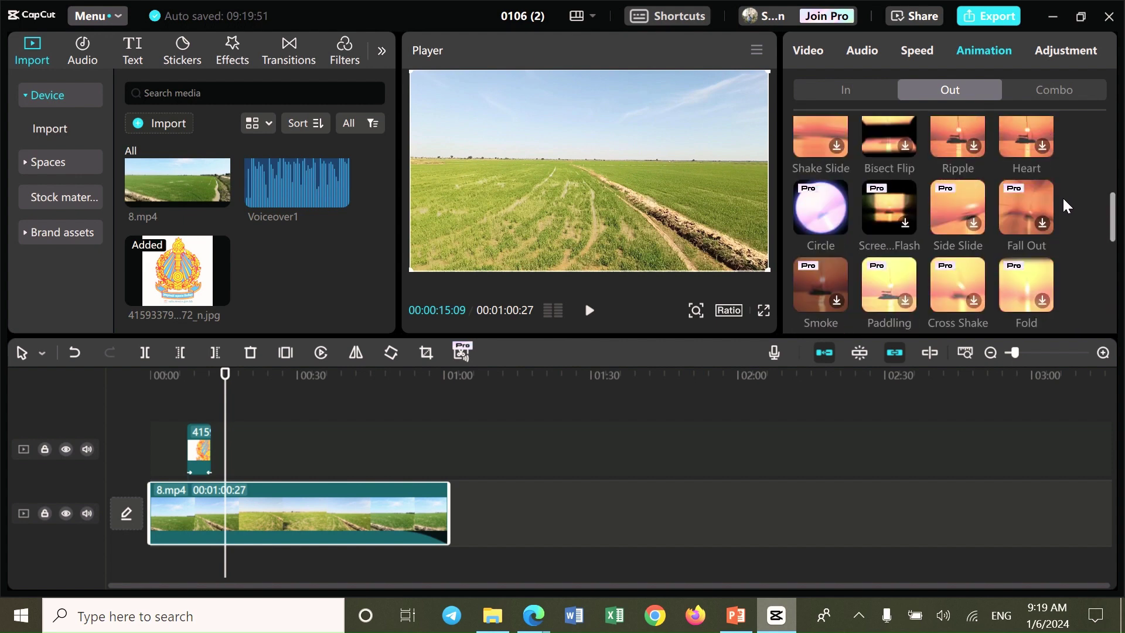
pyautogui.scroll(2, 1063, 195)
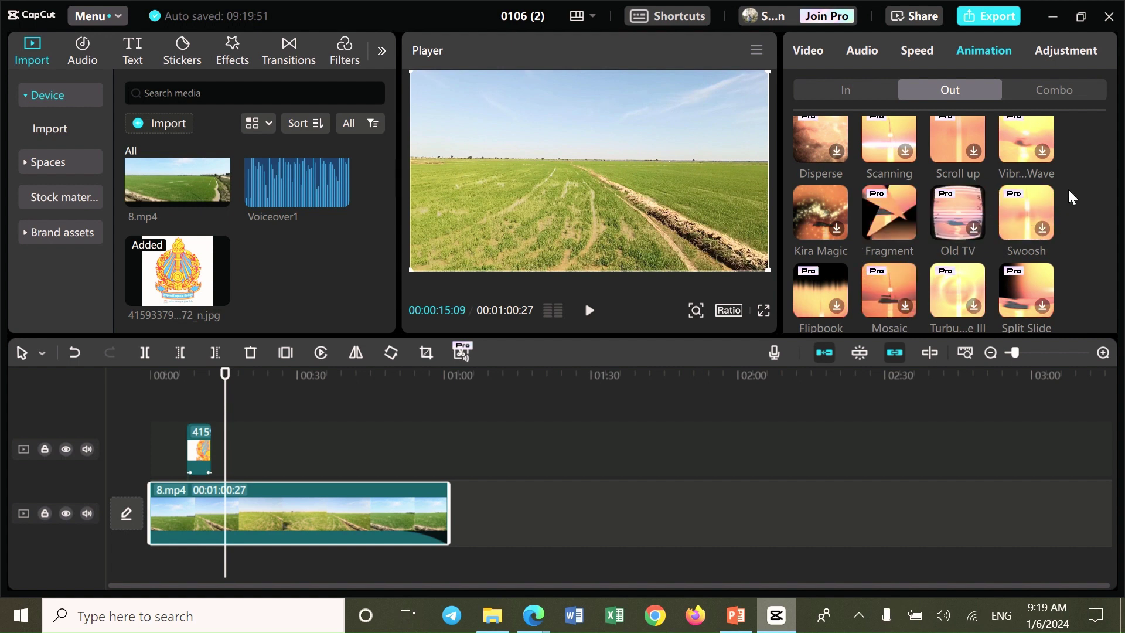
pyautogui.scroll(2, 1068, 187)
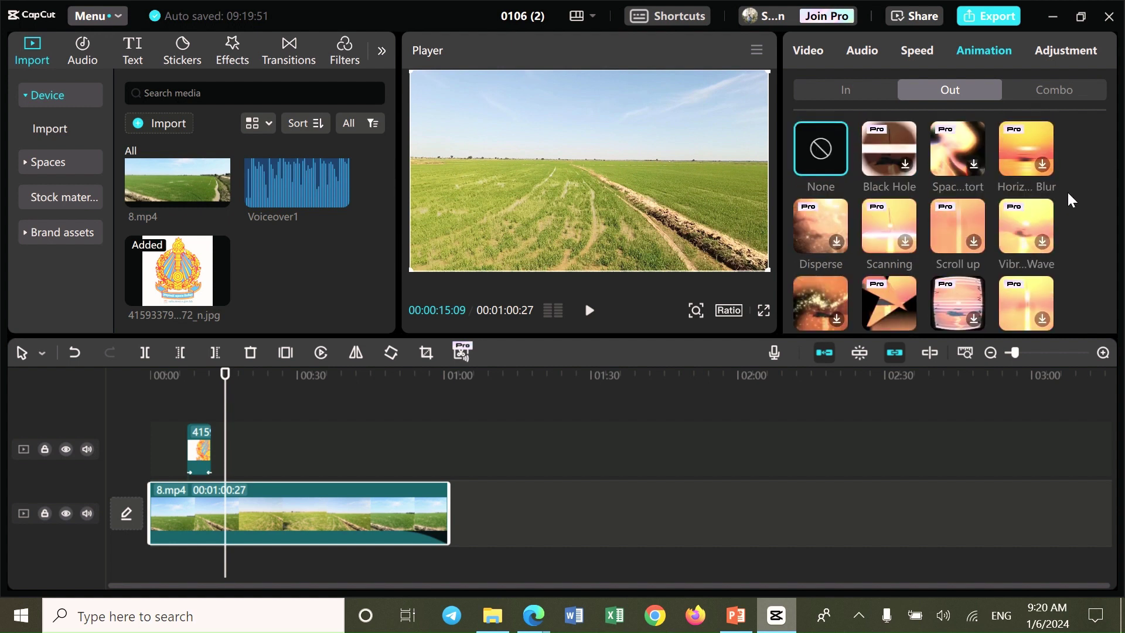
pyautogui.click(1046, 90)
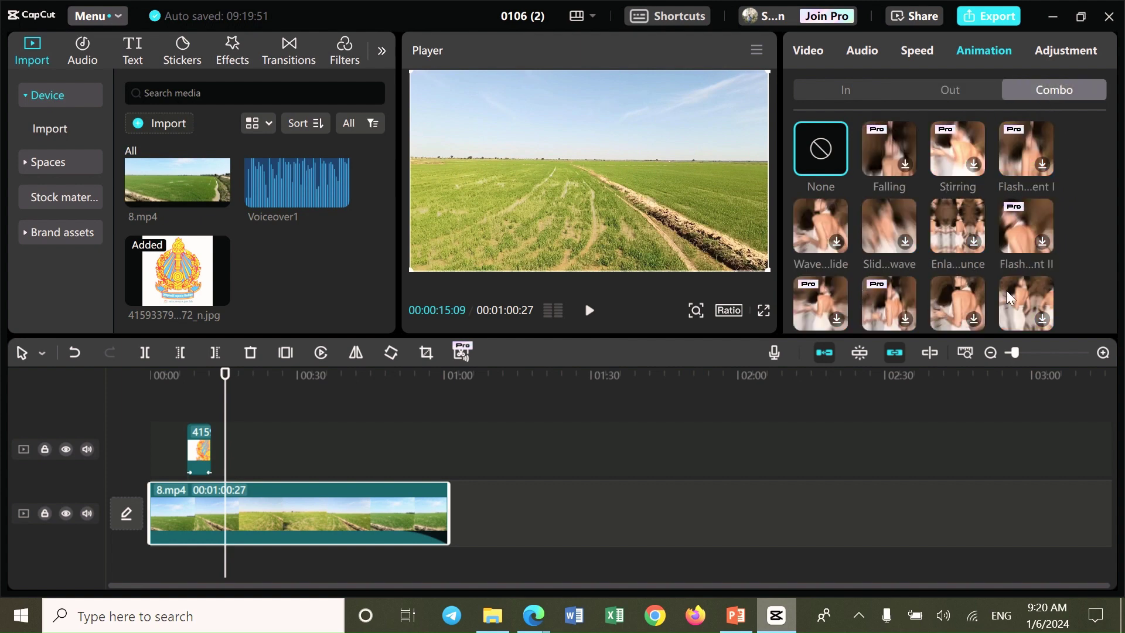
pyautogui.scroll(-5, 1057, 253)
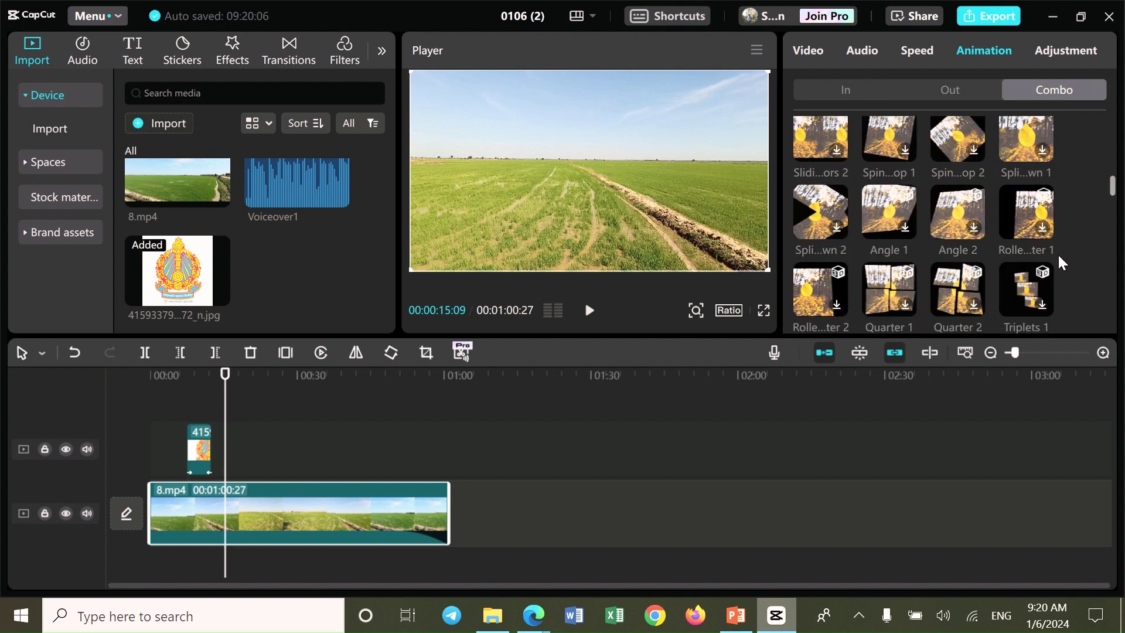
pyautogui.scroll(-5, 1058, 253)
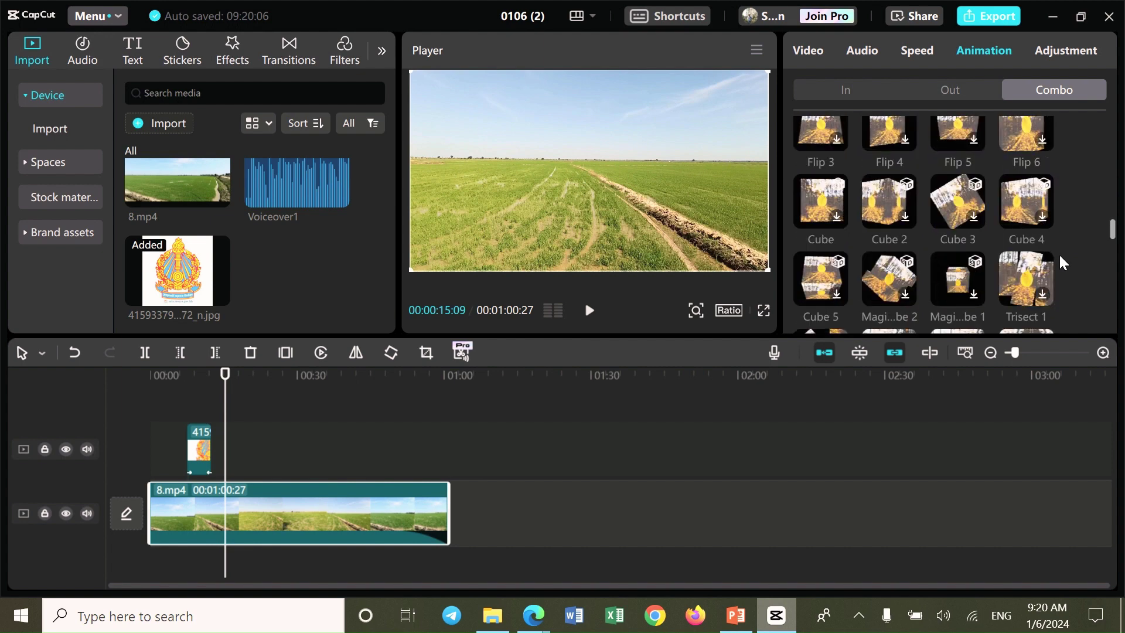
pyautogui.scroll(3, 1060, 254)
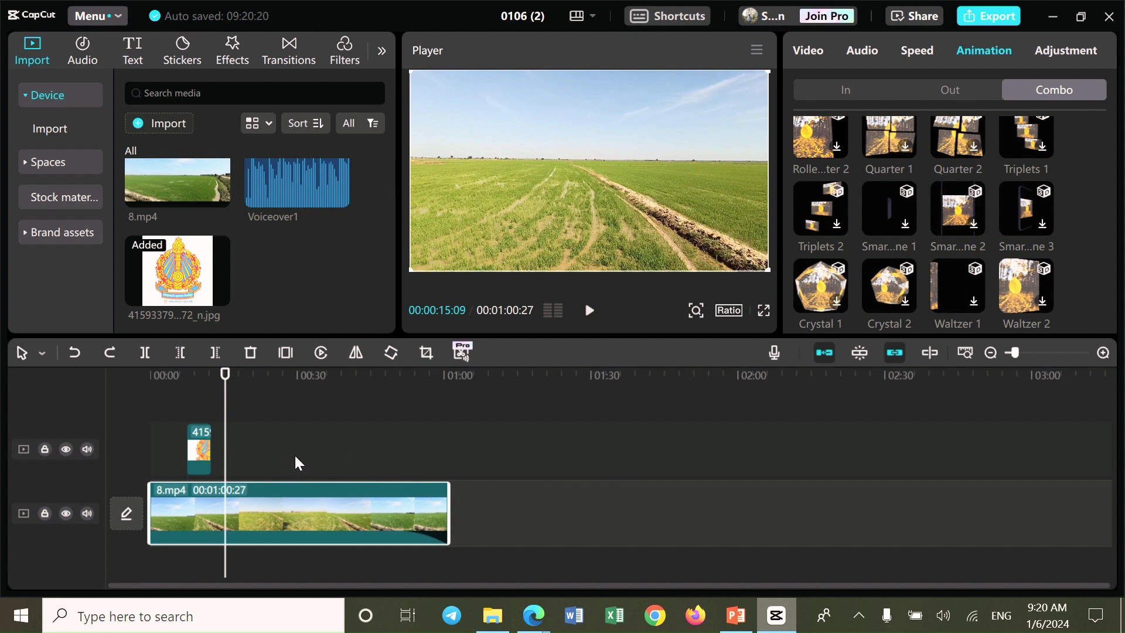
# Undo the emblem overlay edits back through the import of the emblem image
pyautogui.hotkey('ctrl', 'z')
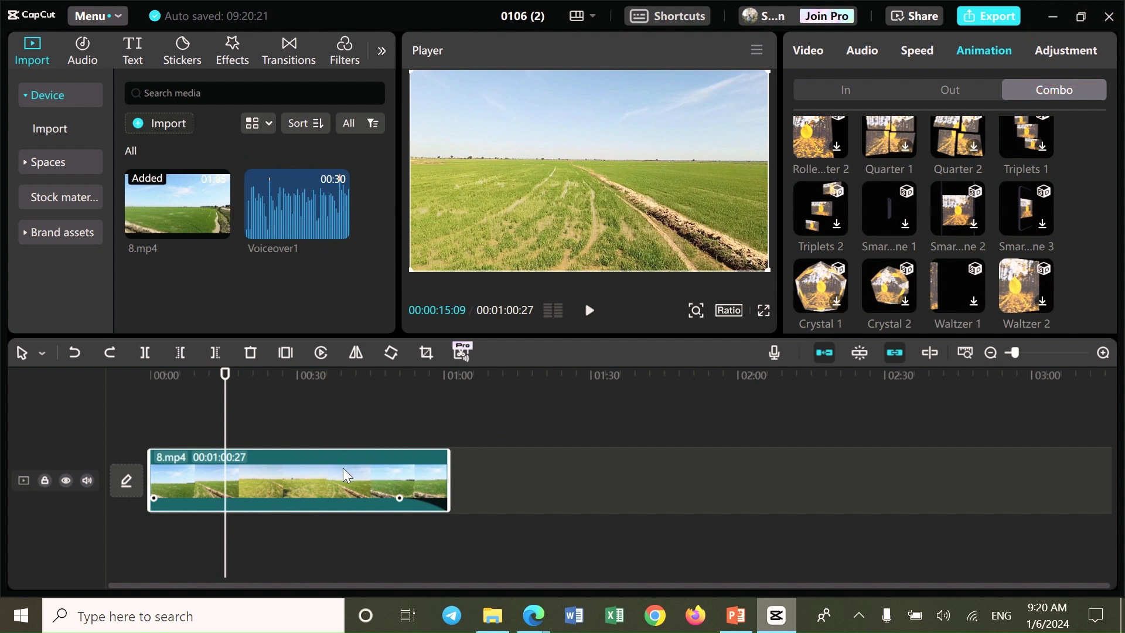
# Examine the basic adjustment settings of the 8.mp4 clip, from auto adjust and LUT through the color, lightness and effect values
pyautogui.click(1070, 49)
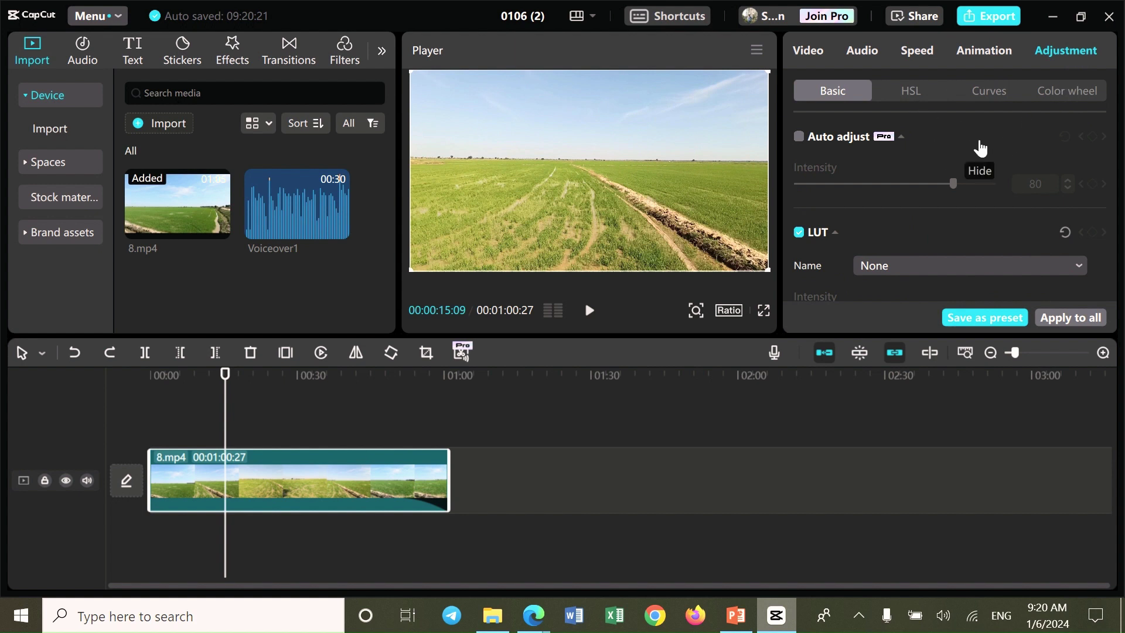
pyautogui.scroll(-5, 980, 143)
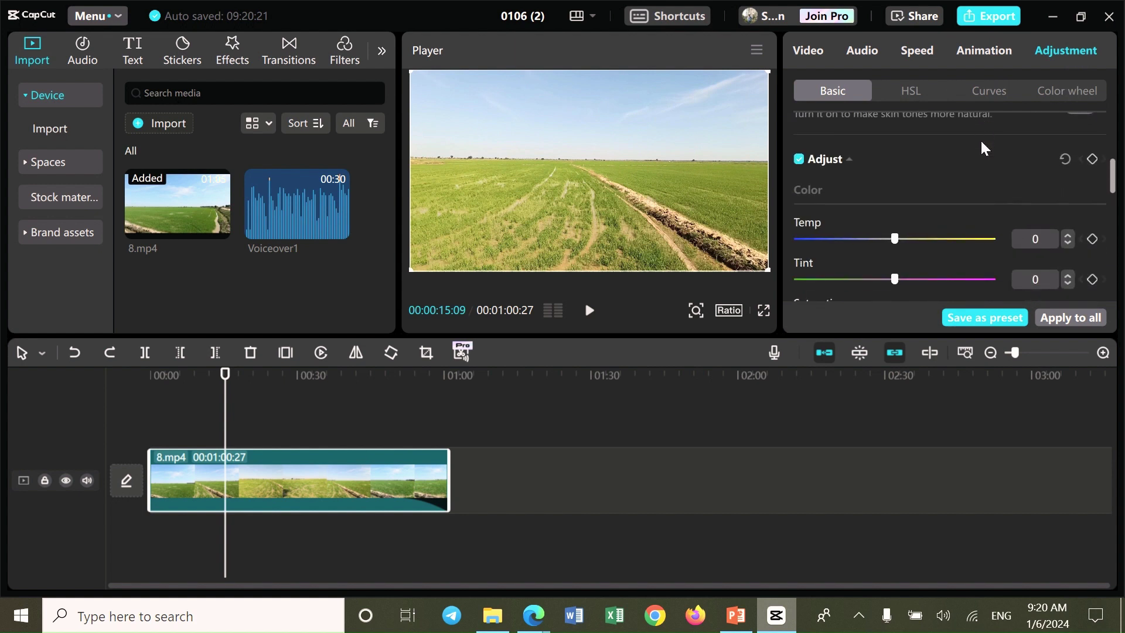
pyautogui.scroll(-5, 983, 151)
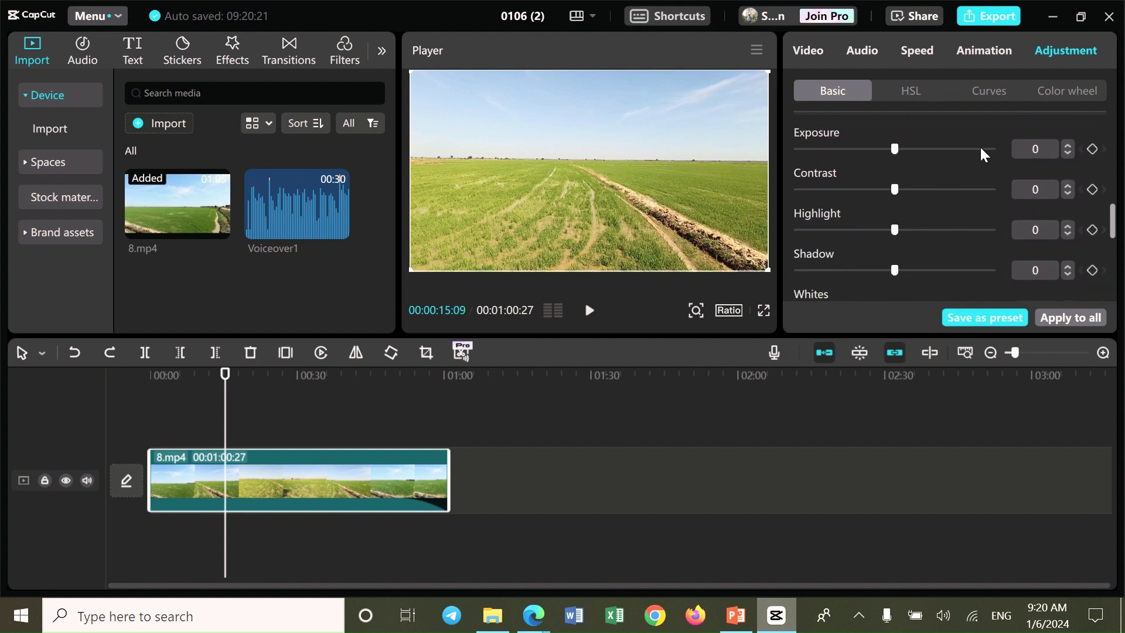
pyautogui.scroll(-5, 979, 146)
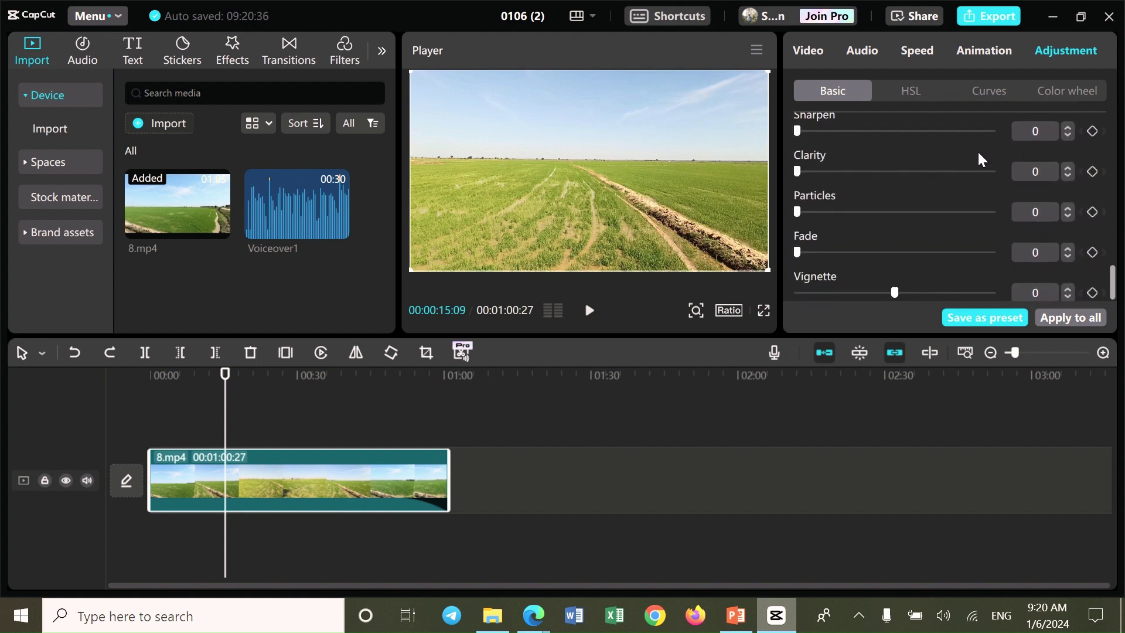
pyautogui.scroll(5, 979, 153)
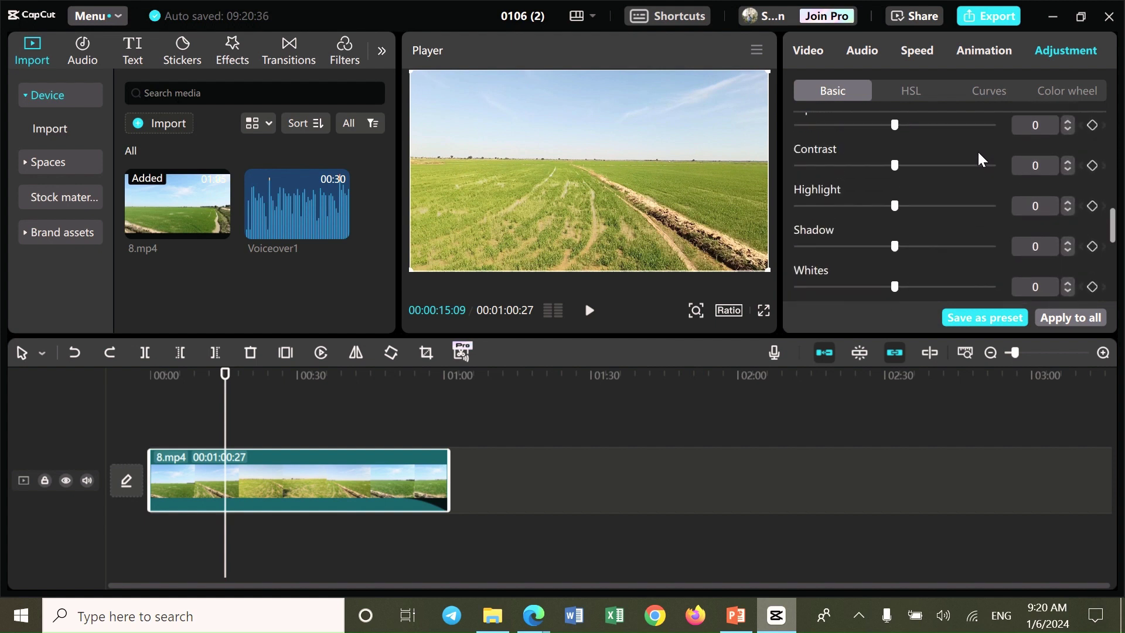
pyautogui.scroll(8, 977, 150)
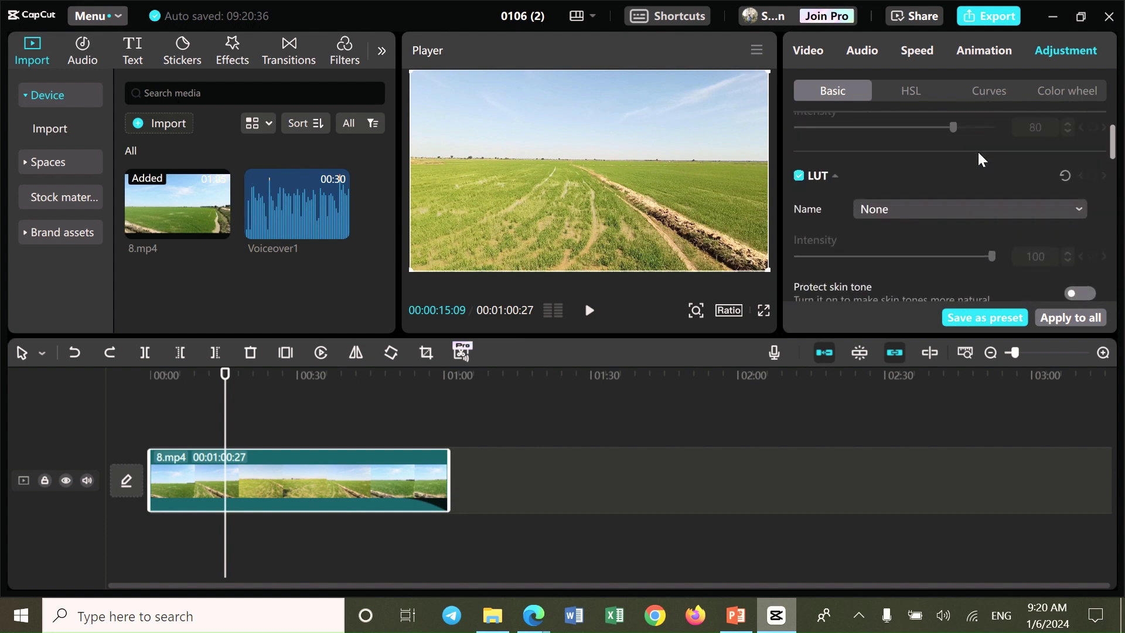
pyautogui.scroll(-6, 978, 151)
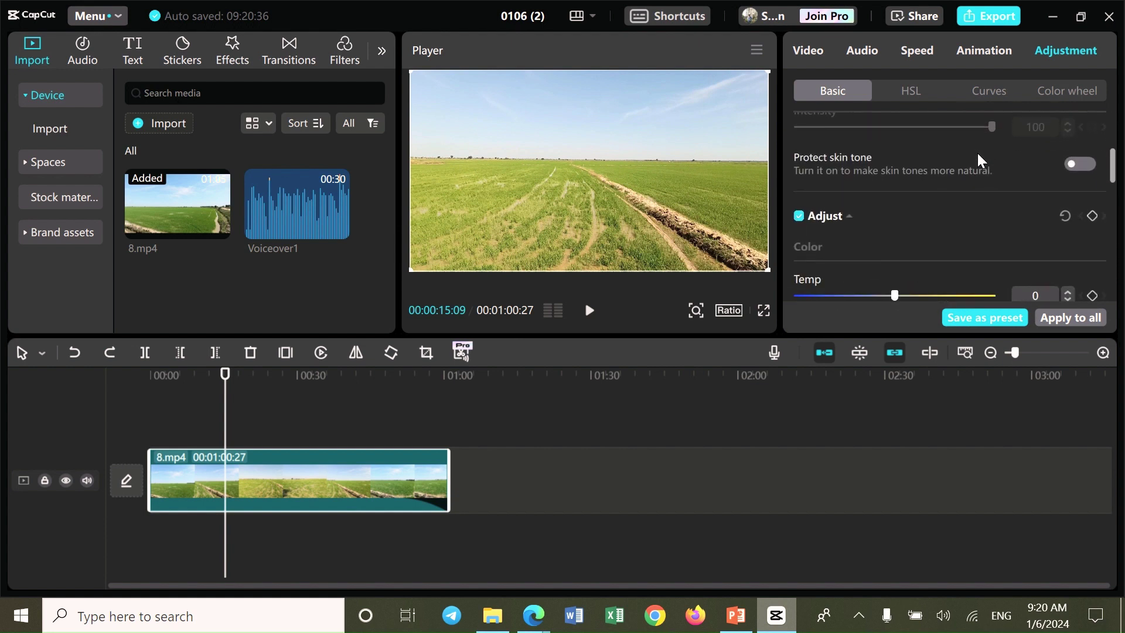
# Test the temperature and tint adjustments on the 8.mp4 clip and set its saturation to 42
pyautogui.scroll(-2, 978, 154)
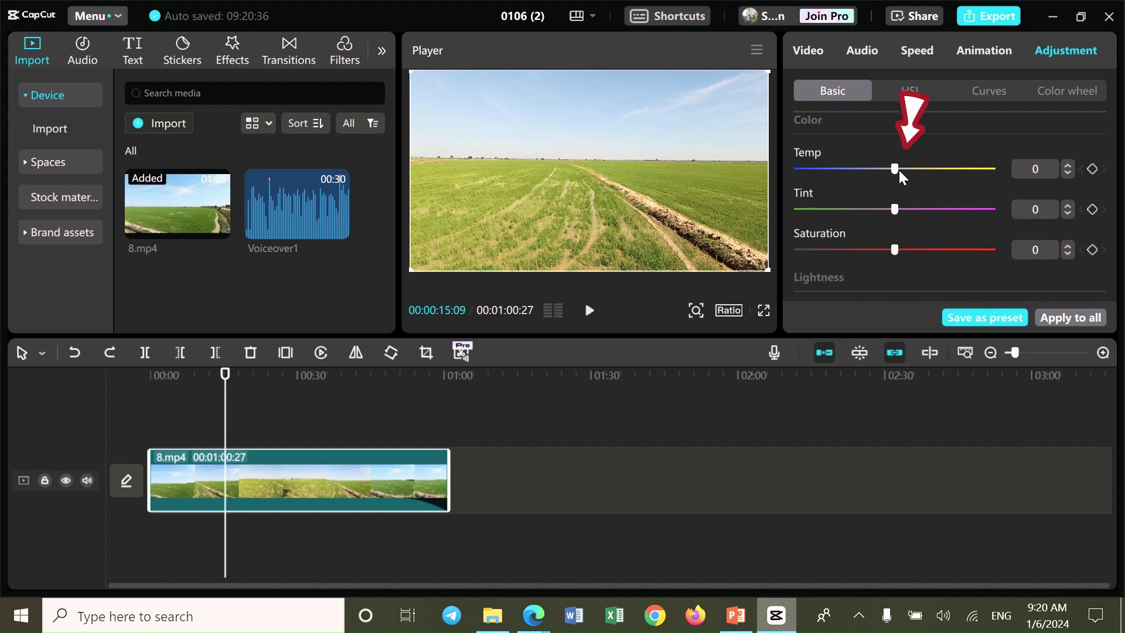
pyautogui.scroll(-2, 909, 212)
pyautogui.scroll(2, 909, 212)
pyautogui.moveTo(895, 169)
pyautogui.mouseDown()
pyautogui.moveTo(995, 172)
pyautogui.moveTo(822, 178)
pyautogui.moveTo(899, 178)
pyautogui.moveTo(889, 179)
pyautogui.mouseUp()
pyautogui.moveTo(896, 209); pyautogui.dragTo(974, 263)
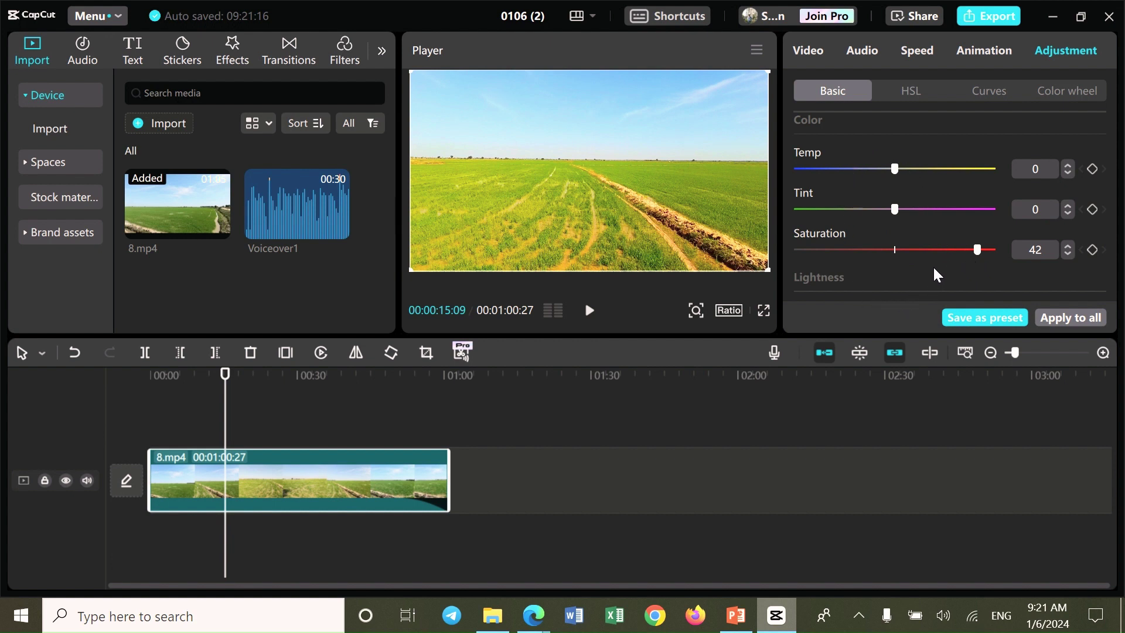
# Review the HSL color settings, and darken the 8.mp4 clip by bending the middle of its Luma curve slightly downward
pyautogui.click(909, 88)
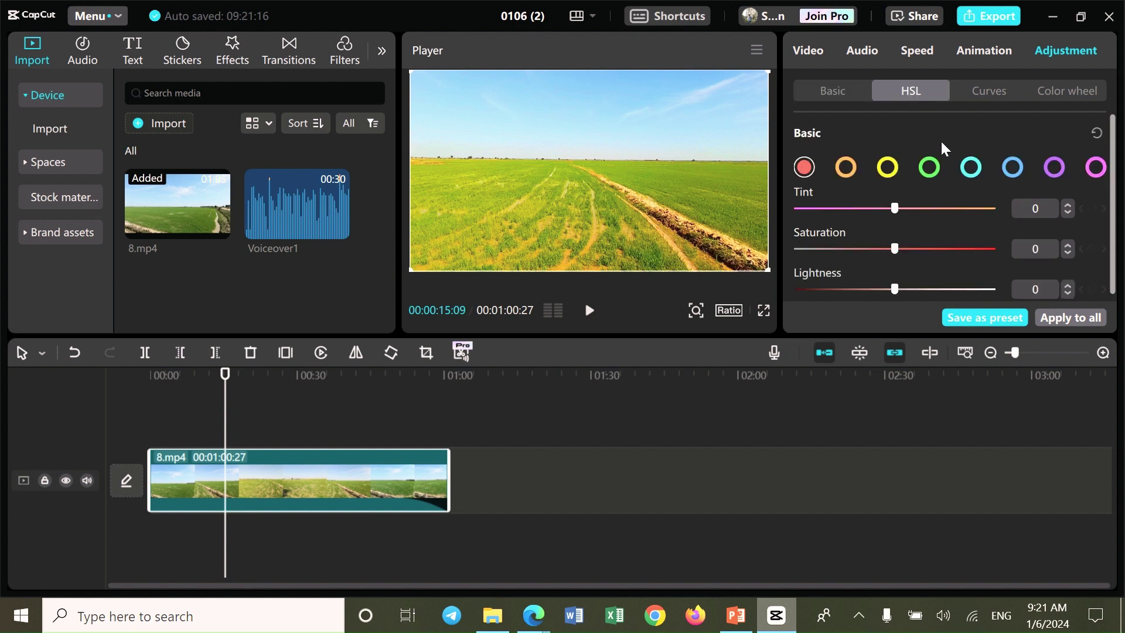
pyautogui.scroll(-1, 975, 144)
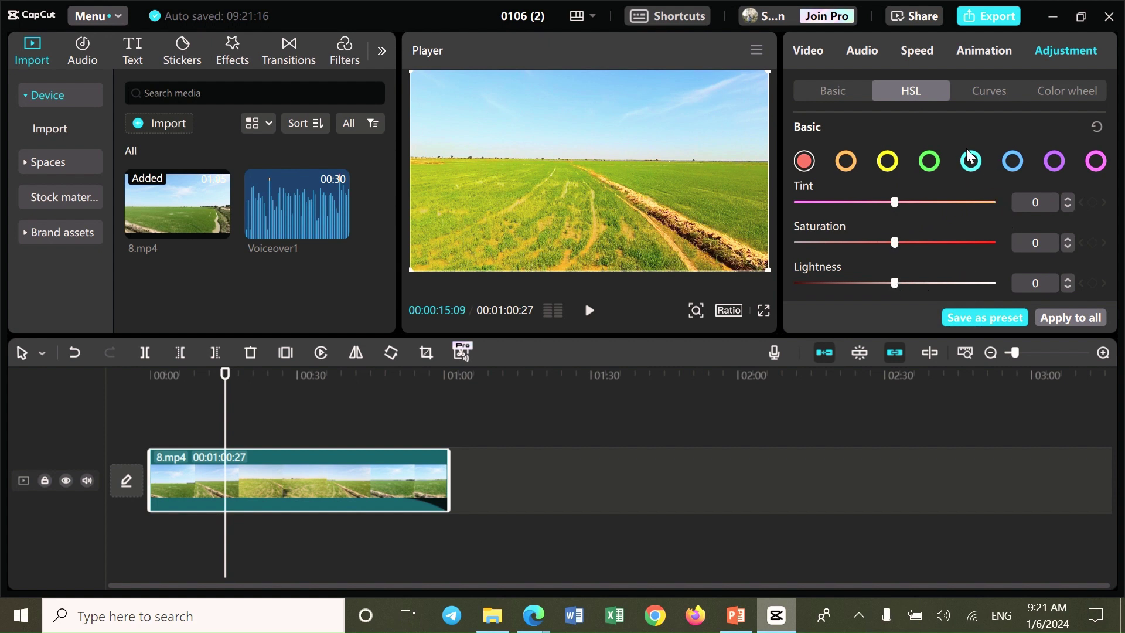
pyautogui.click(979, 93)
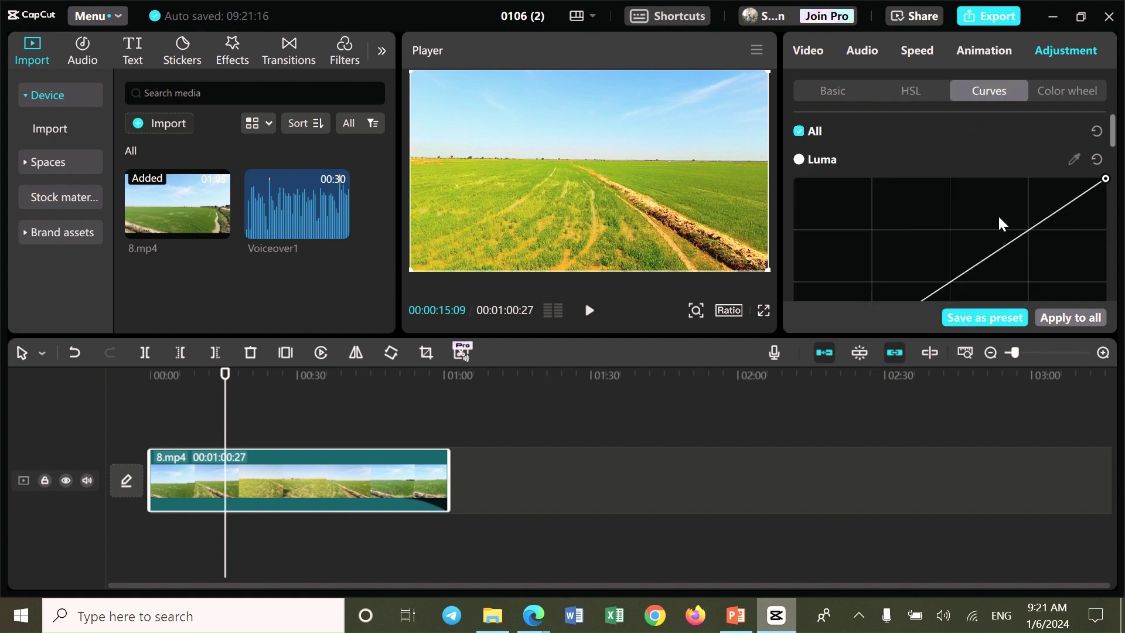
pyautogui.scroll(-2, 1002, 208)
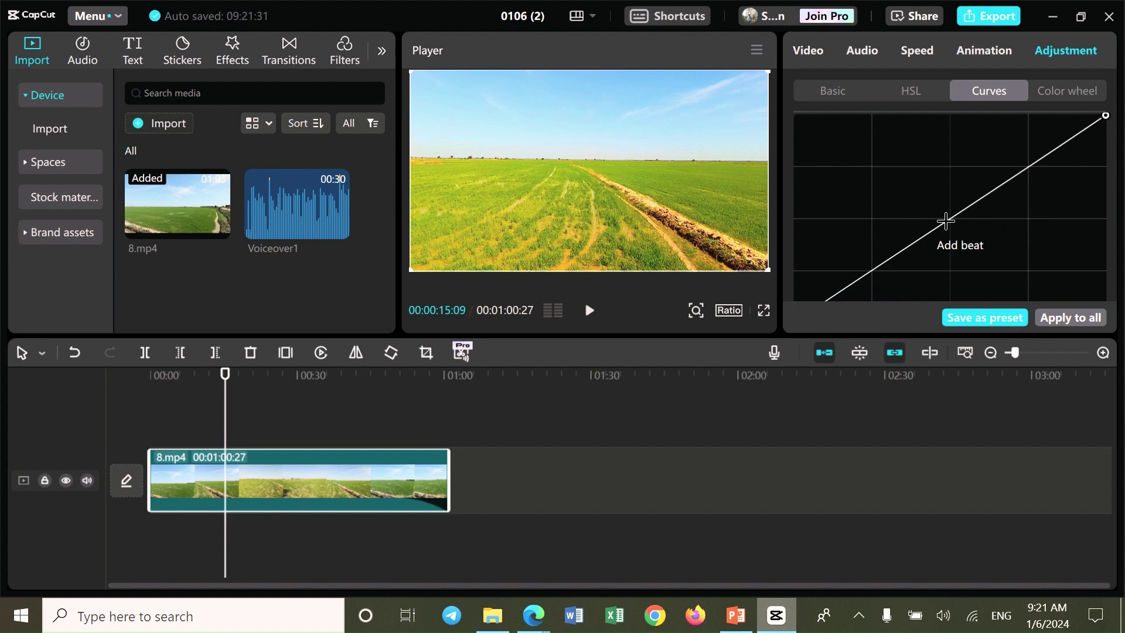
pyautogui.moveTo(941, 222); pyautogui.dragTo(976, 231)
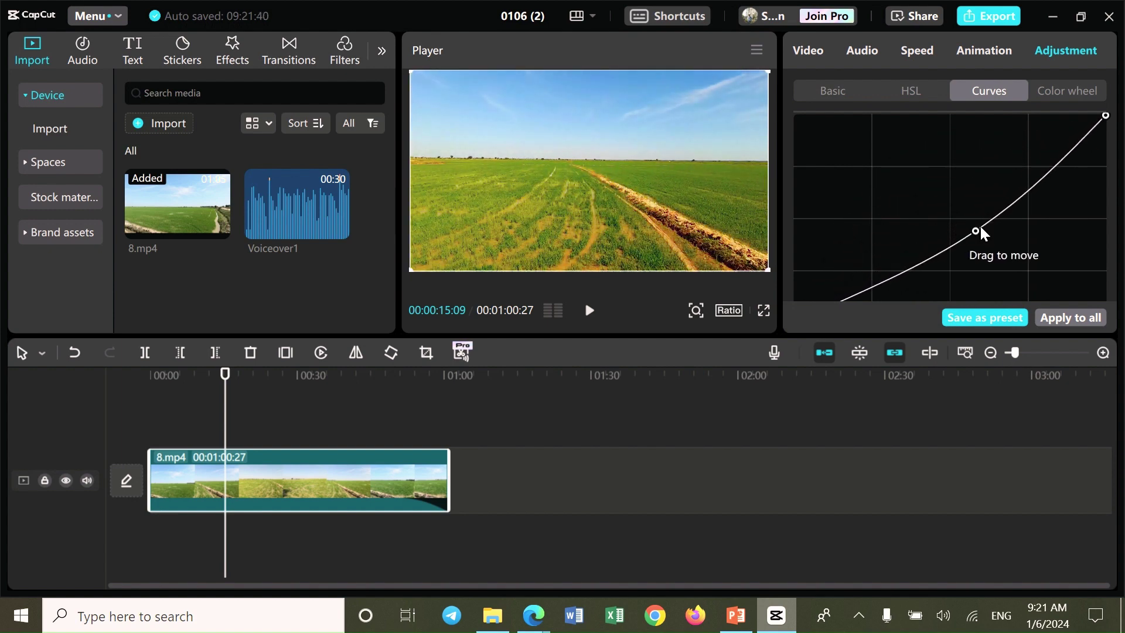
# Examine the color wheel settings: the intensity and the Shadows, Middle grey, Tint and Offset wheels
pyautogui.click(1068, 91)
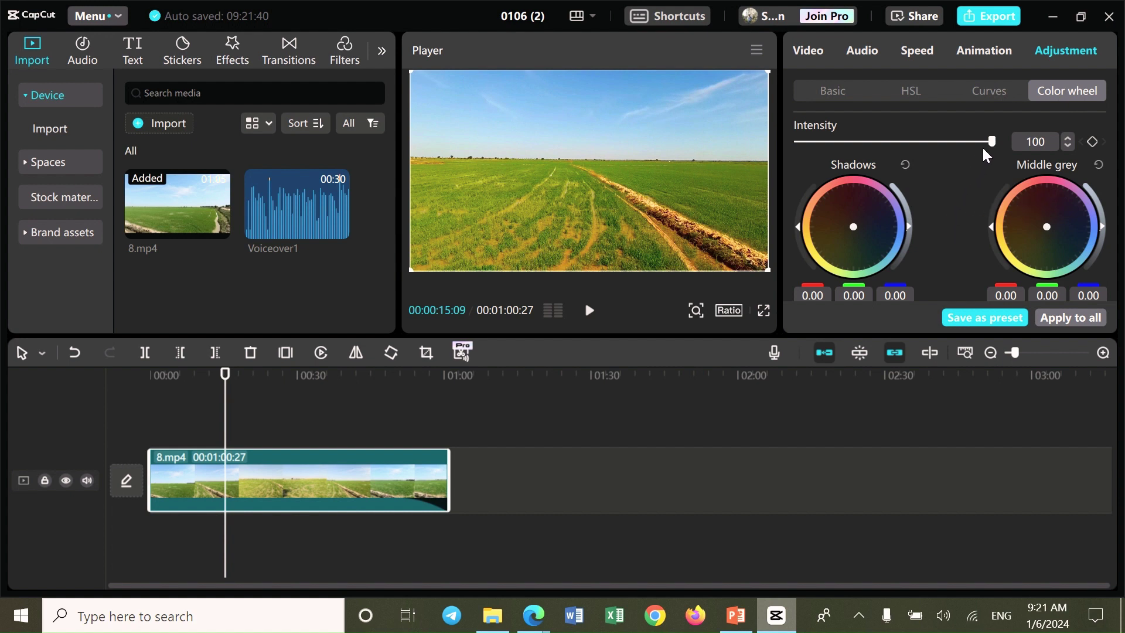
pyautogui.moveTo(990, 141)
pyautogui.mouseDown()
pyautogui.moveTo(784, 152)
pyautogui.moveTo(1000, 156)
pyautogui.mouseUp()
pyautogui.scroll(-3, 1106, 244)
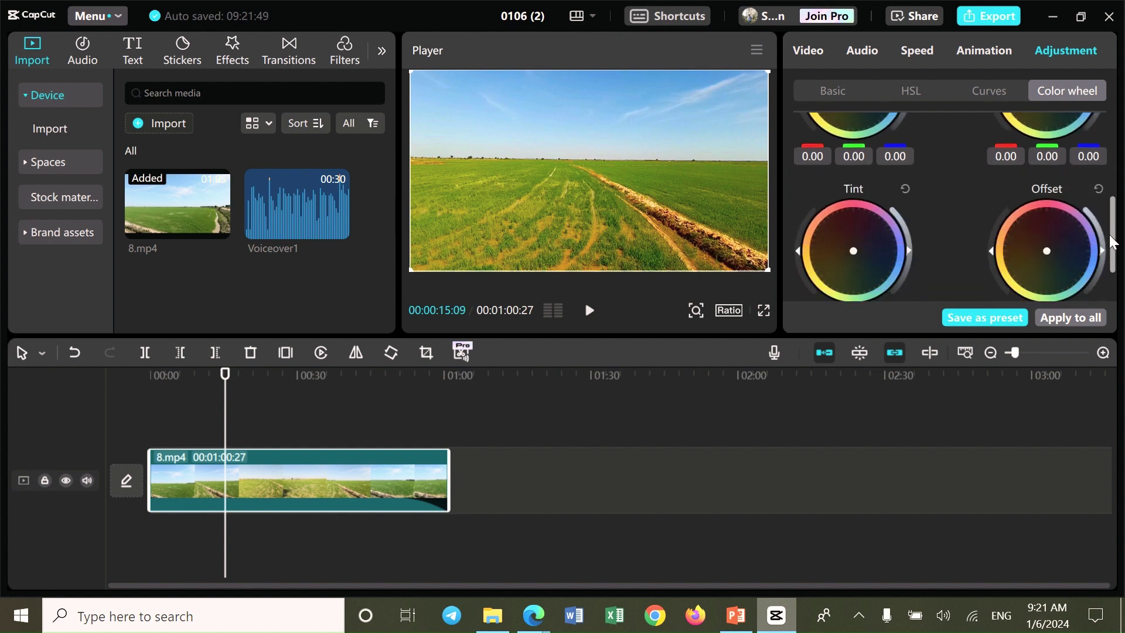
pyautogui.scroll(1, 858, 181)
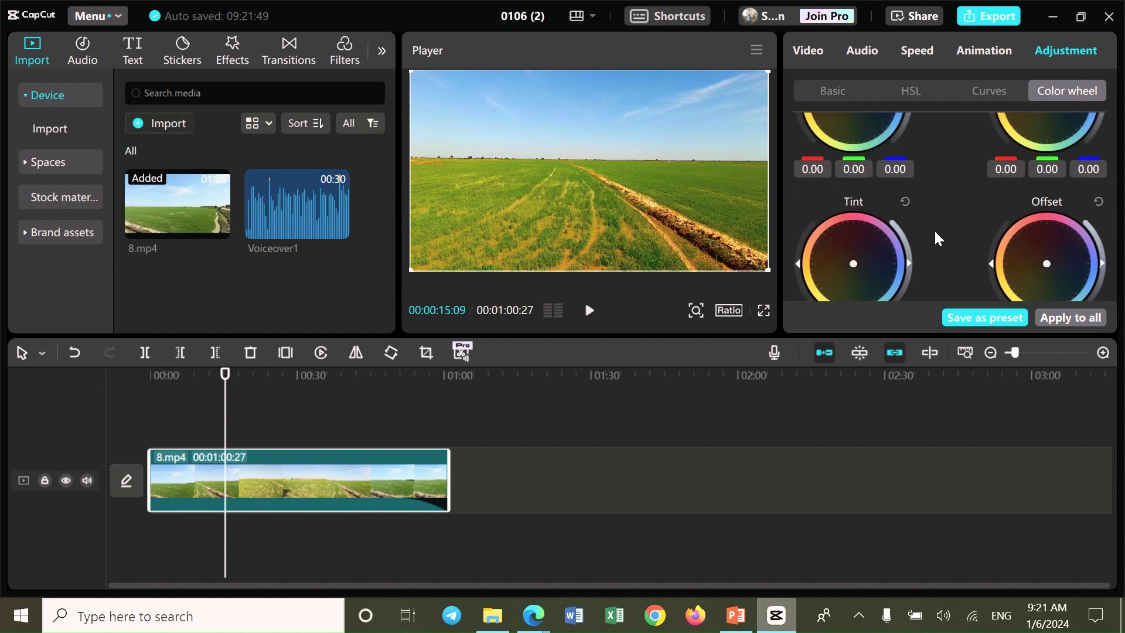
pyautogui.scroll(-1, 988, 207)
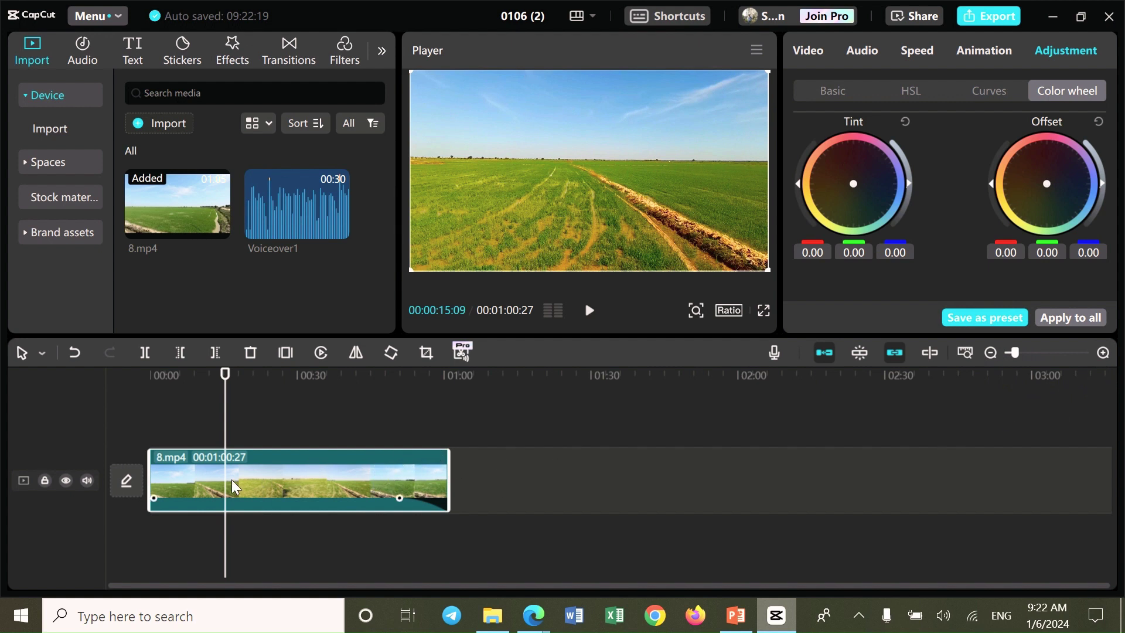
# Split the 8.mp4 clip at 00:00:25:24 and select the first segment
pyautogui.click(279, 446)
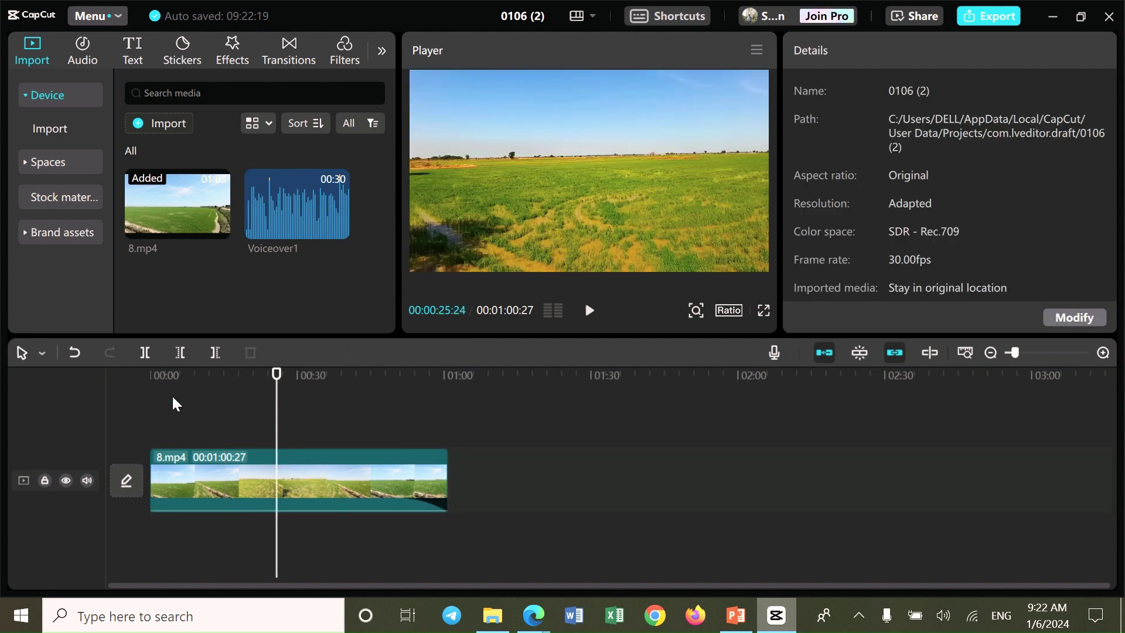
pyautogui.click(146, 352)
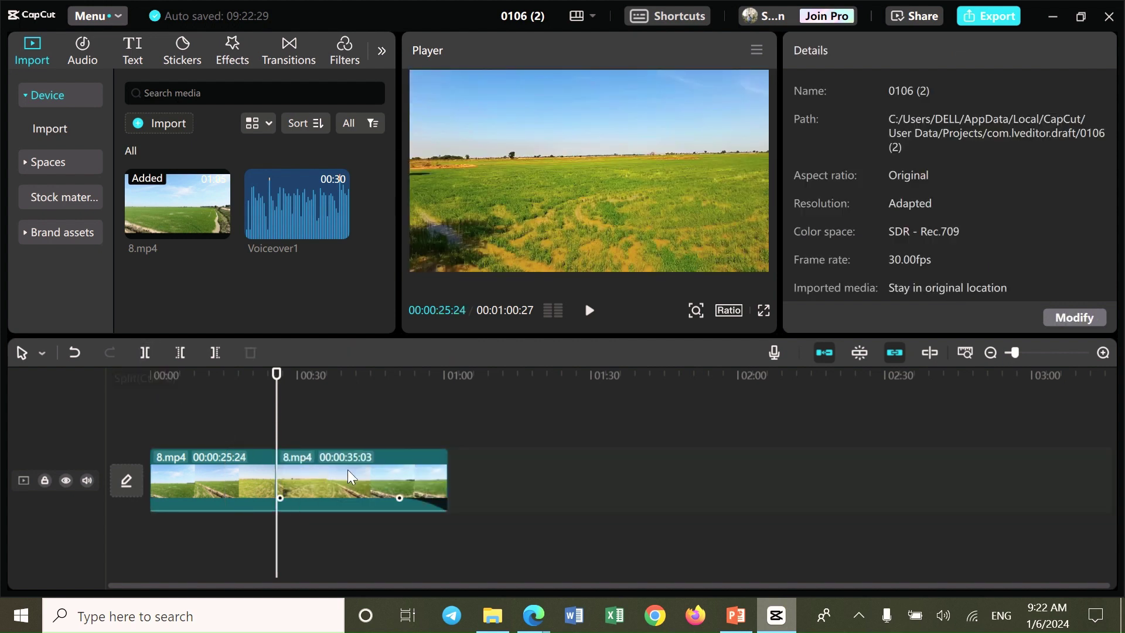
pyautogui.click(391, 427)
pyautogui.click(226, 480)
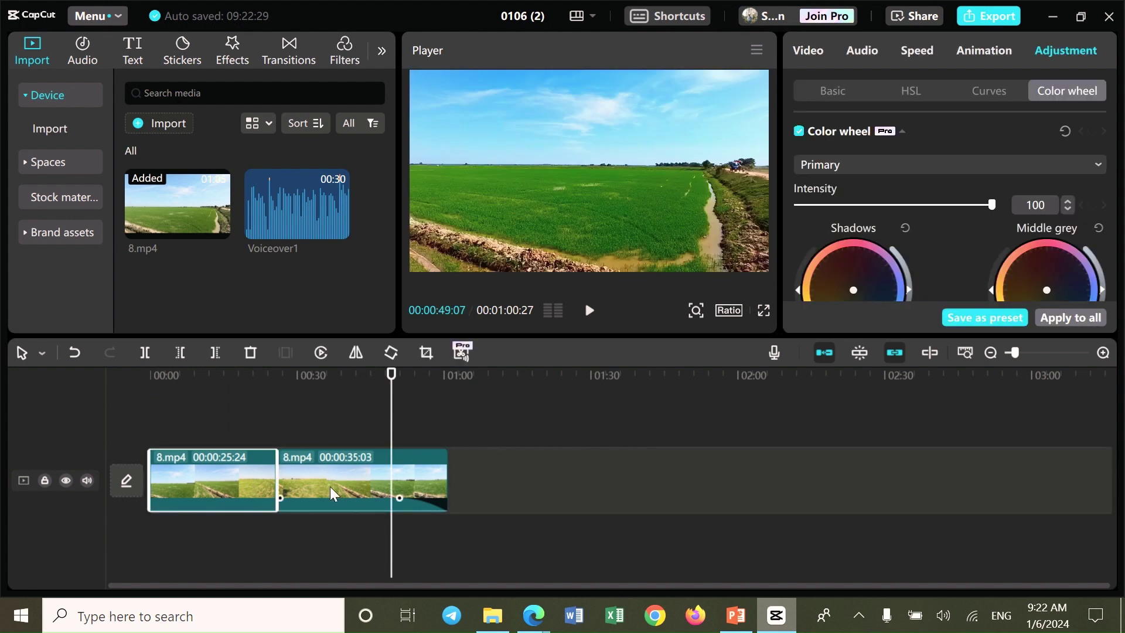
# Try to move the second 8.mp4 segment away from the first while the main track magnet is on
pyautogui.click(351, 410)
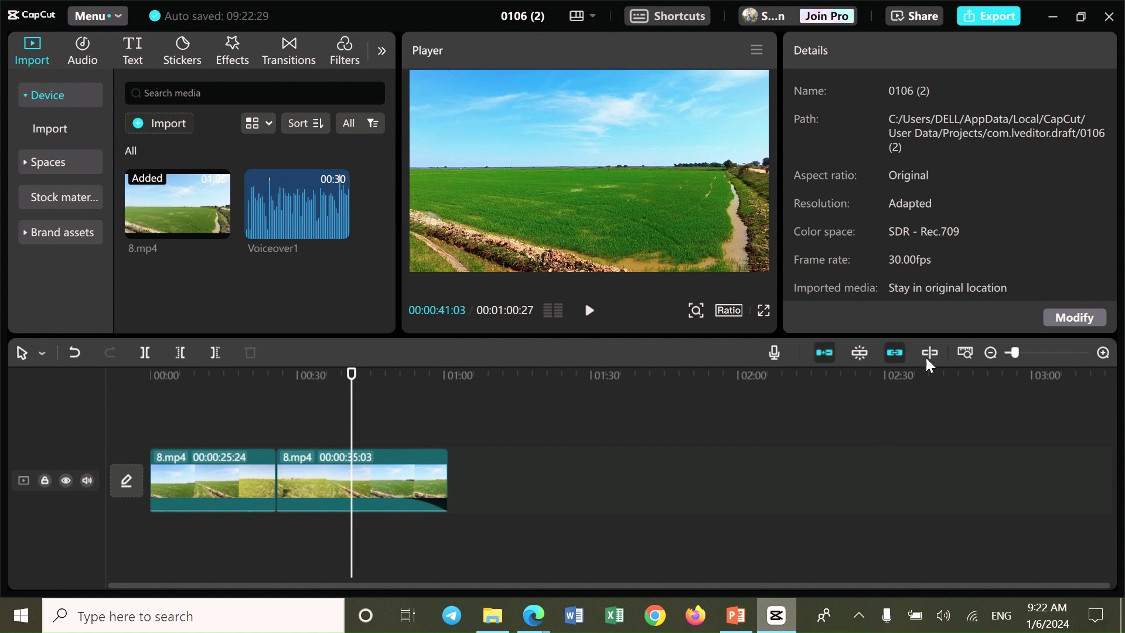
pyautogui.moveTo(384, 479); pyautogui.dragTo(587, 497)
pyautogui.moveTo(423, 476); pyautogui.dragTo(564, 483)
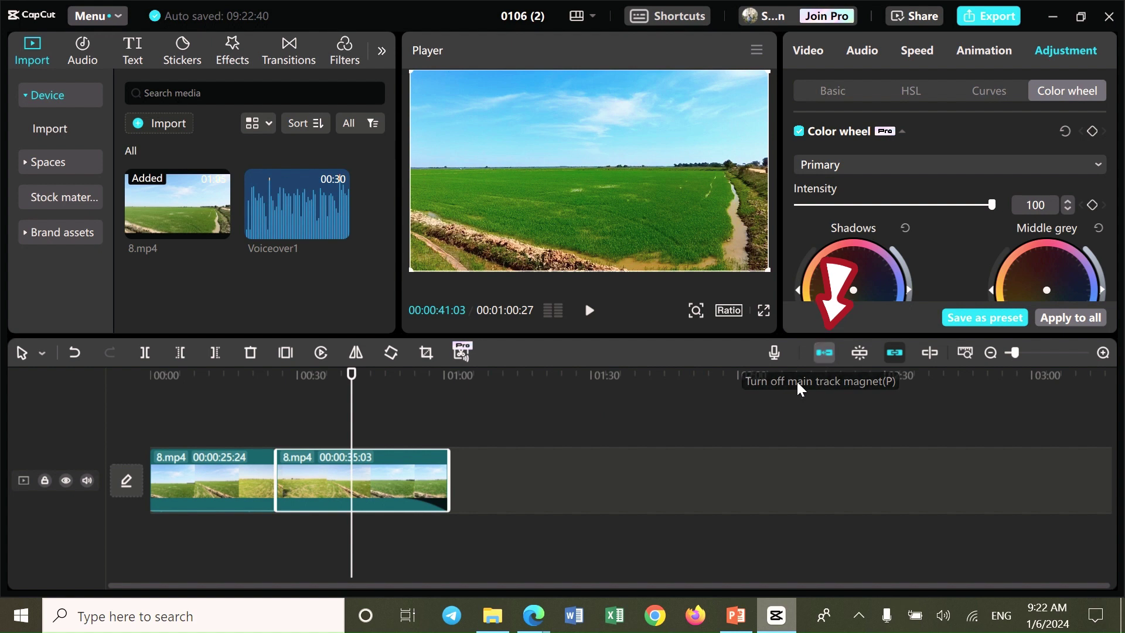
# Turn off the main track magnet and reposition the second 8.mp4 segment, first leaving a gap, then on a track above
pyautogui.click(826, 351)
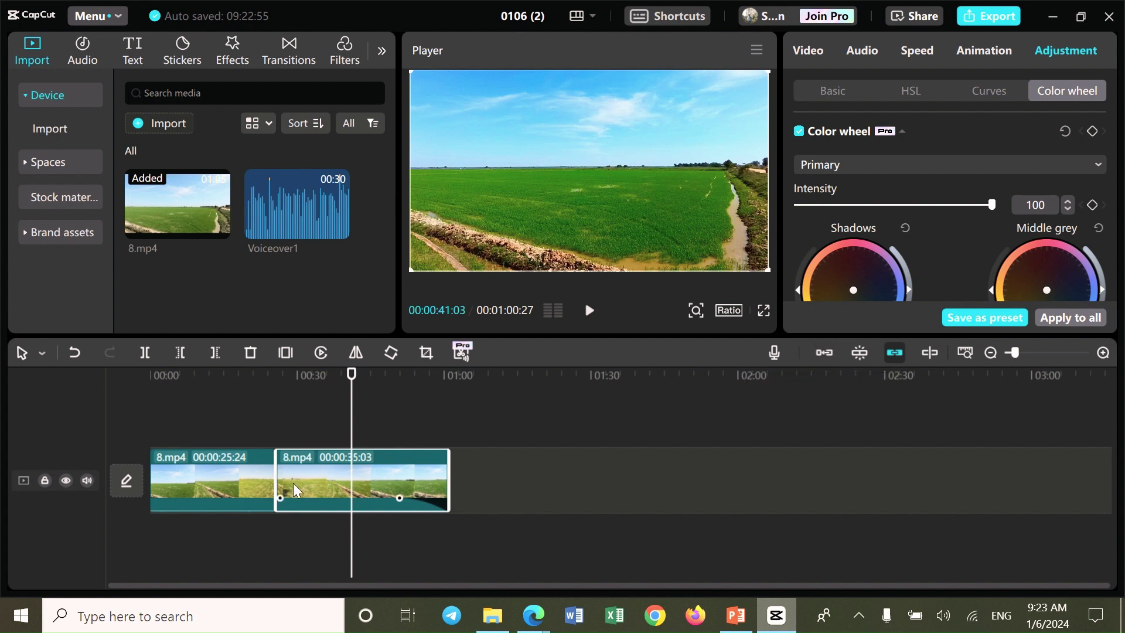
pyautogui.moveTo(384, 481); pyautogui.dragTo(358, 474)
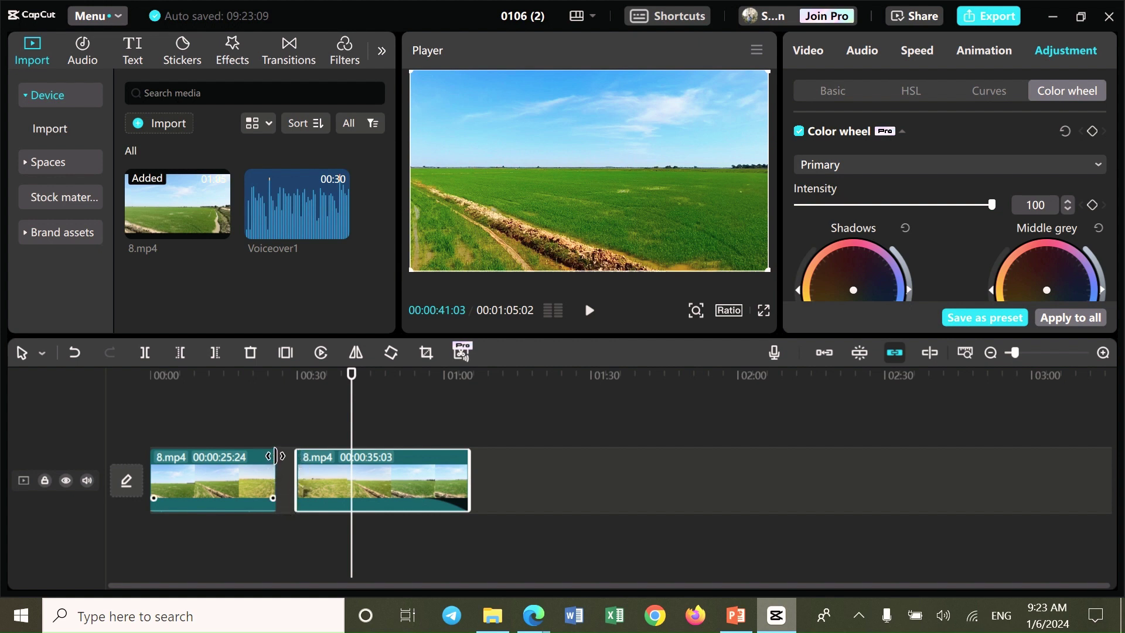
pyautogui.moveTo(360, 481); pyautogui.dragTo(325, 480)
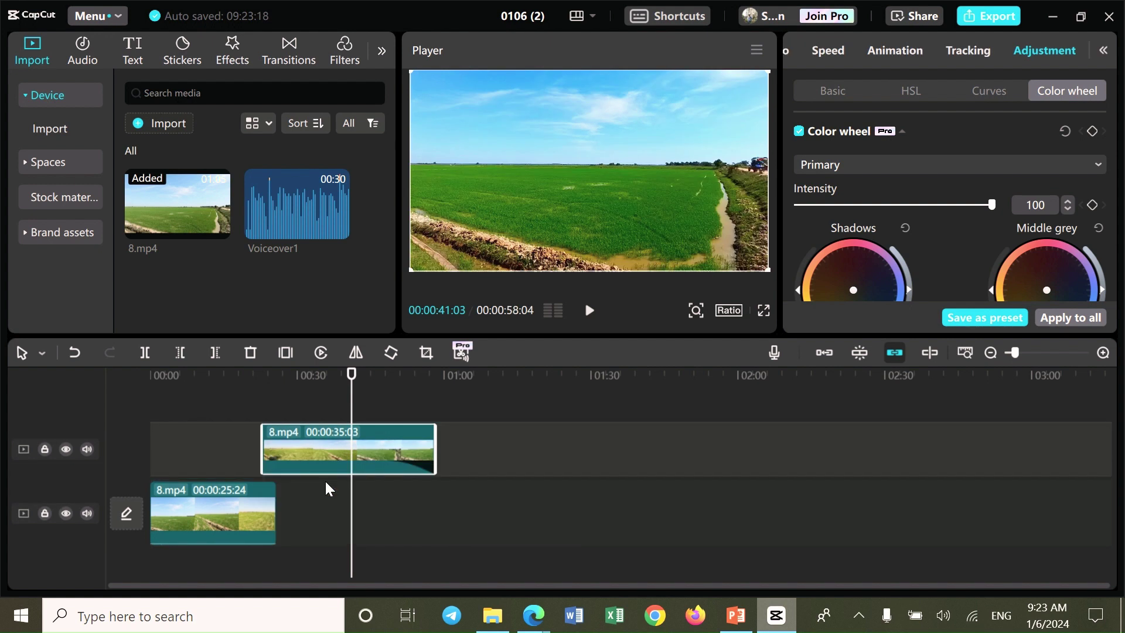
# Turn the main track magnet back on and return the second 8.mp4 segment to the main track directly after the first
pyautogui.click(824, 351)
pyautogui.moveTo(371, 446); pyautogui.dragTo(384, 498)
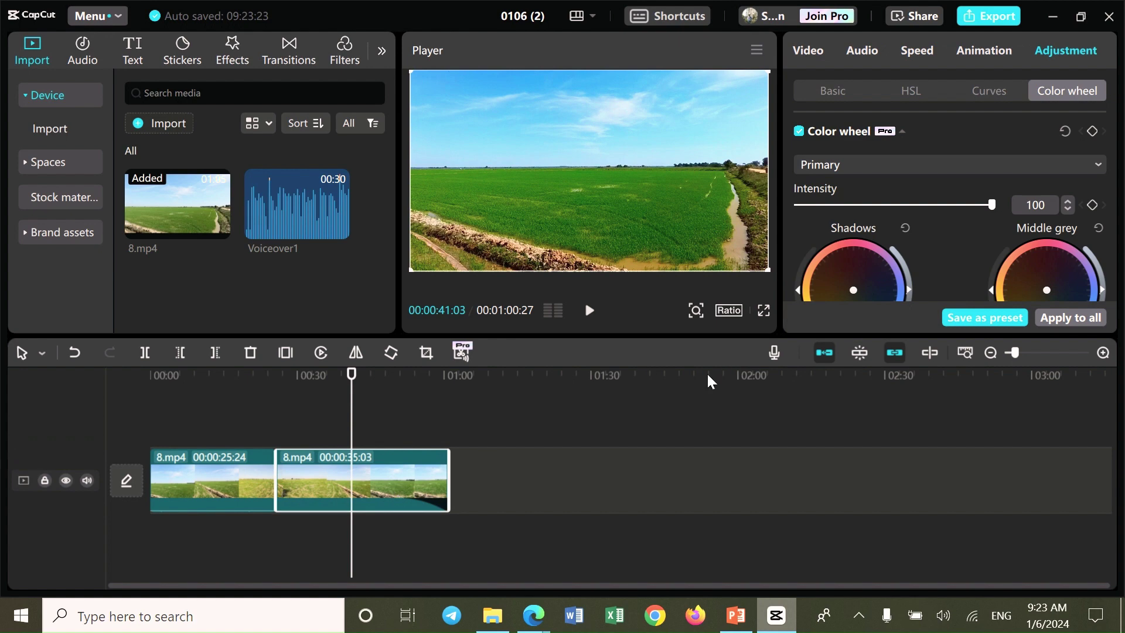
# Test toggling the preview axis, and zoom the timeline in around the end of the second 8.mp4 segment at 00:01:00:27
pyautogui.click(588, 472)
pyautogui.click(408, 497)
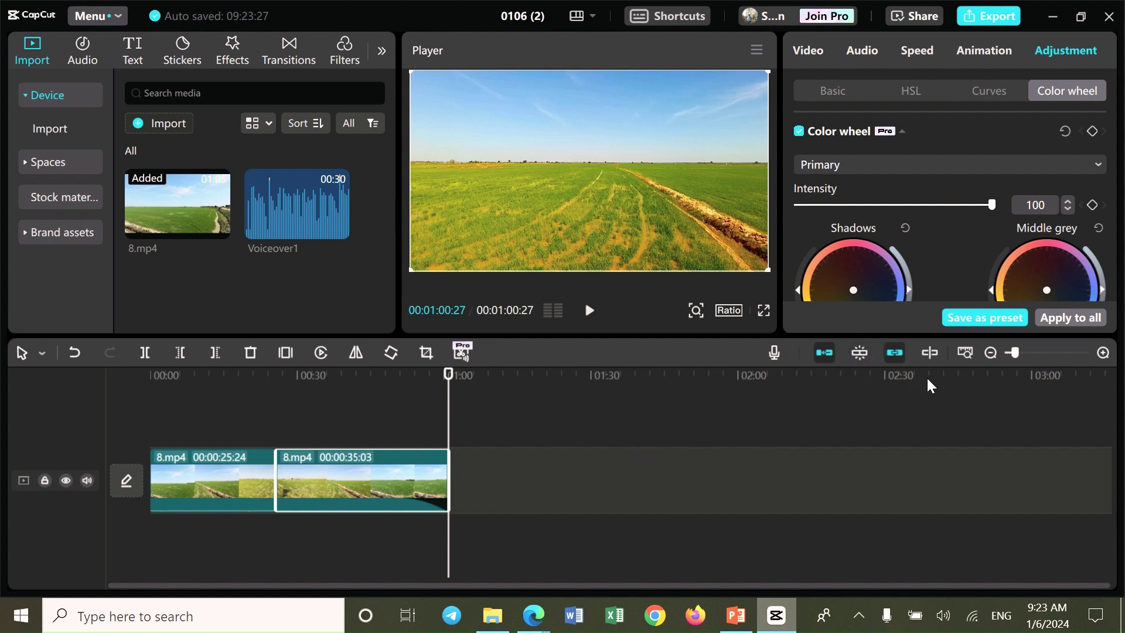
pyautogui.click(933, 353)
pyautogui.click(932, 352)
pyautogui.moveTo(1016, 352); pyautogui.dragTo(1027, 358)
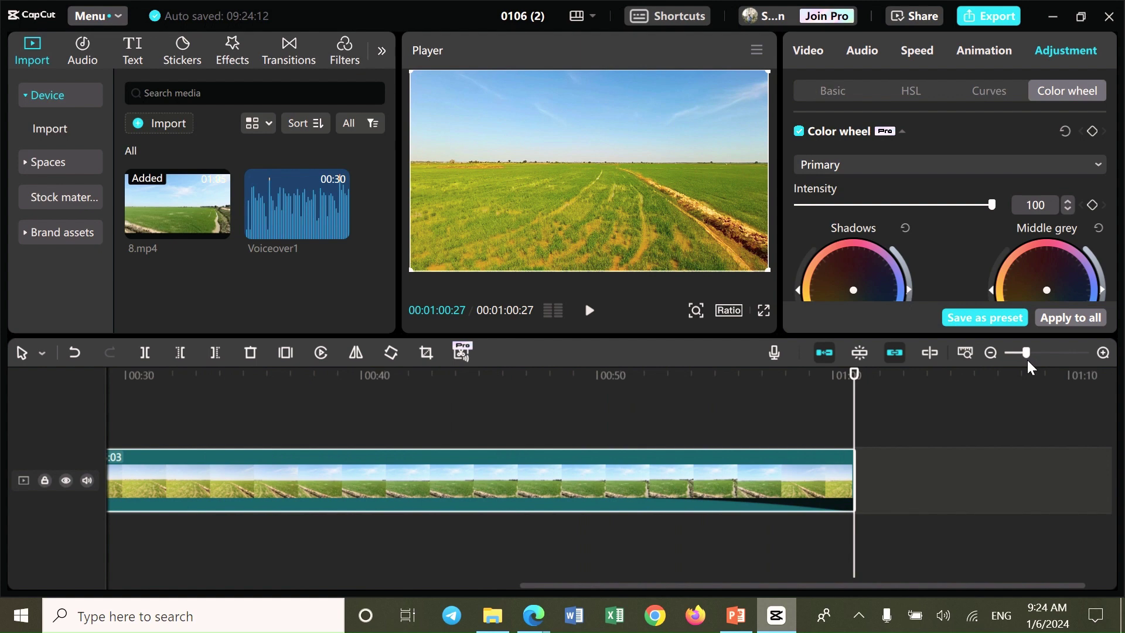